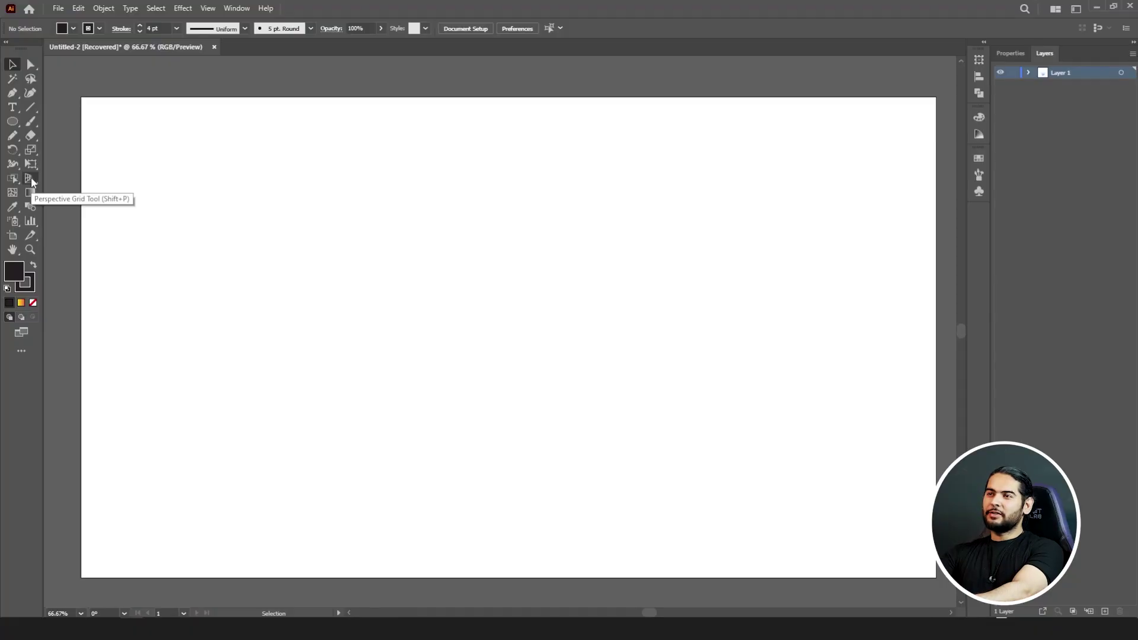
# - Display the perspective grid on the artboard with the Perspective Grid tool
pyautogui.click(30, 178)
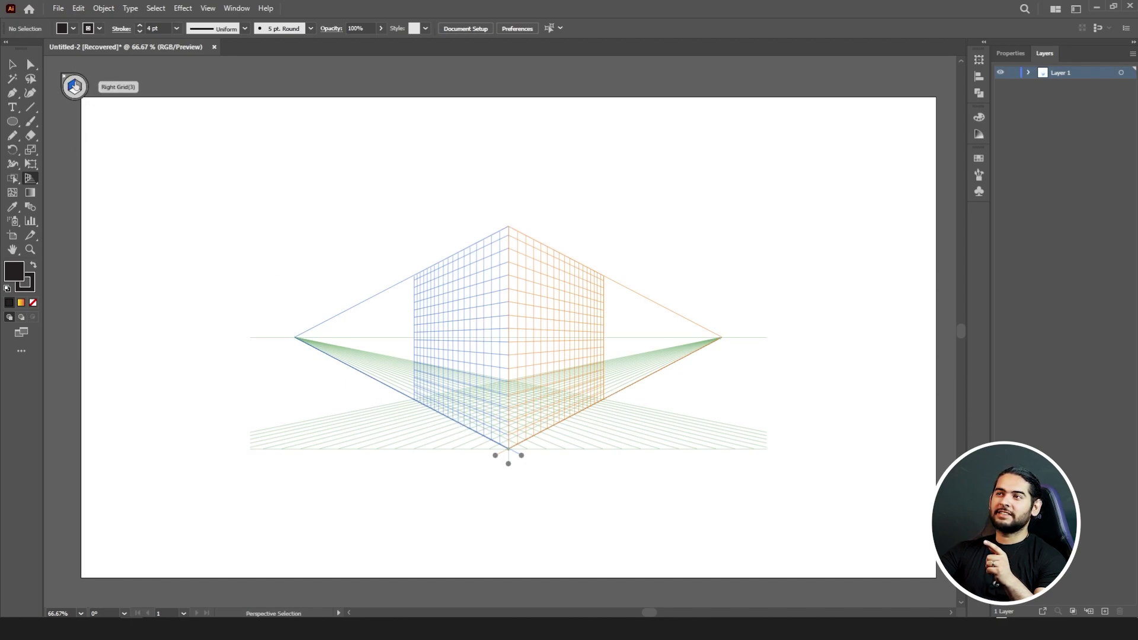
pyautogui.click(74, 86)
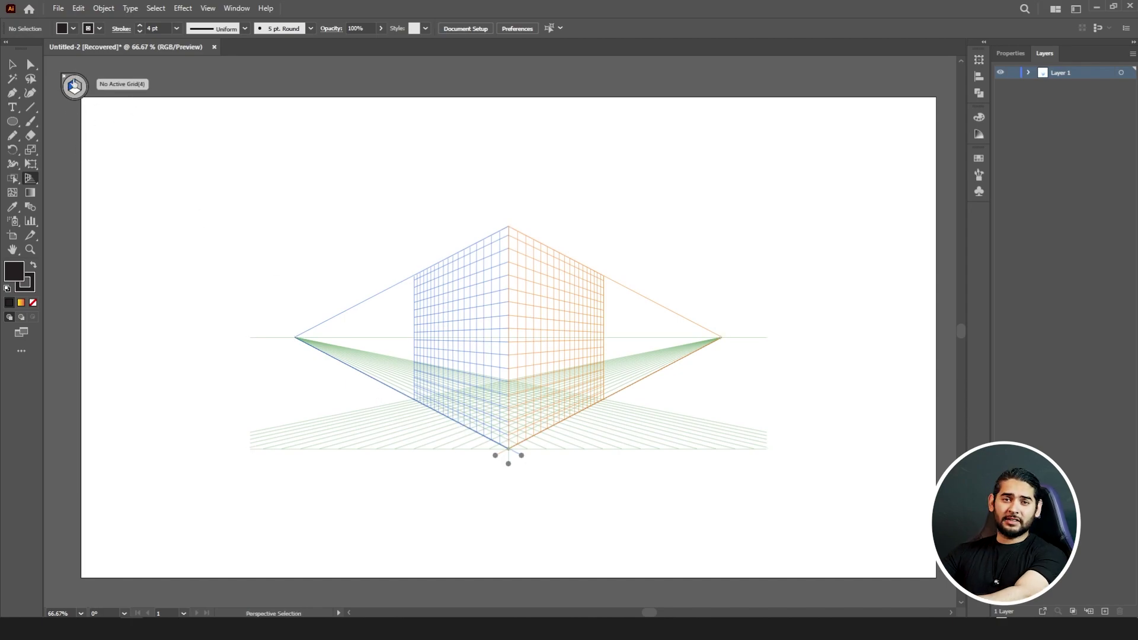
pyautogui.hotkey('shift', 'p')
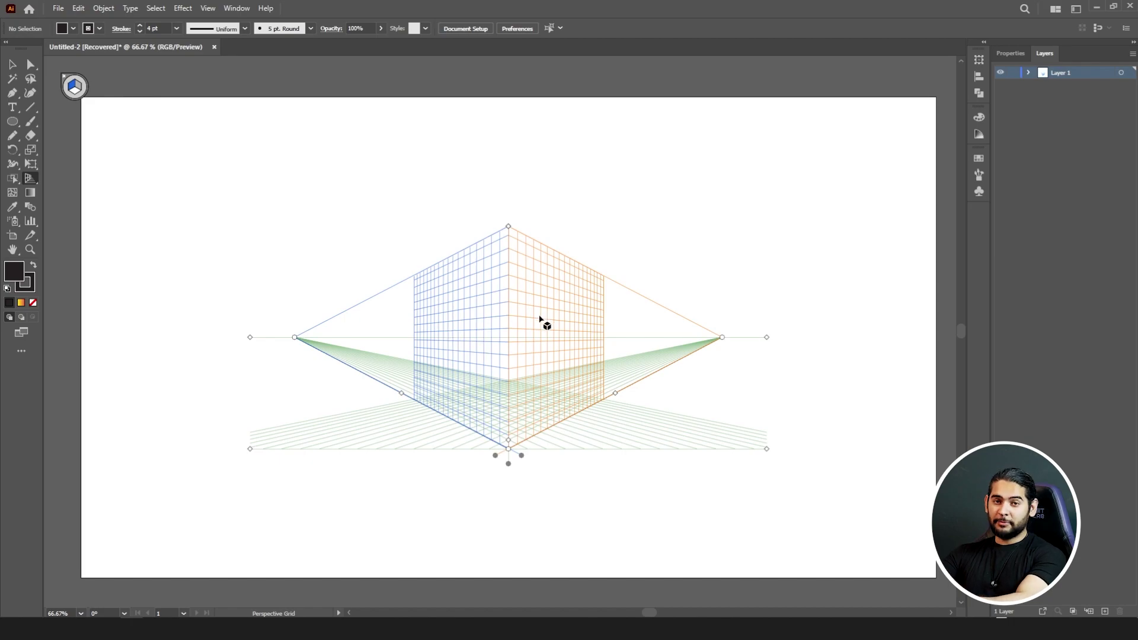
# - Switch the perspective grid to the One Point Perspective normal view preset
pyautogui.click(204, 8)
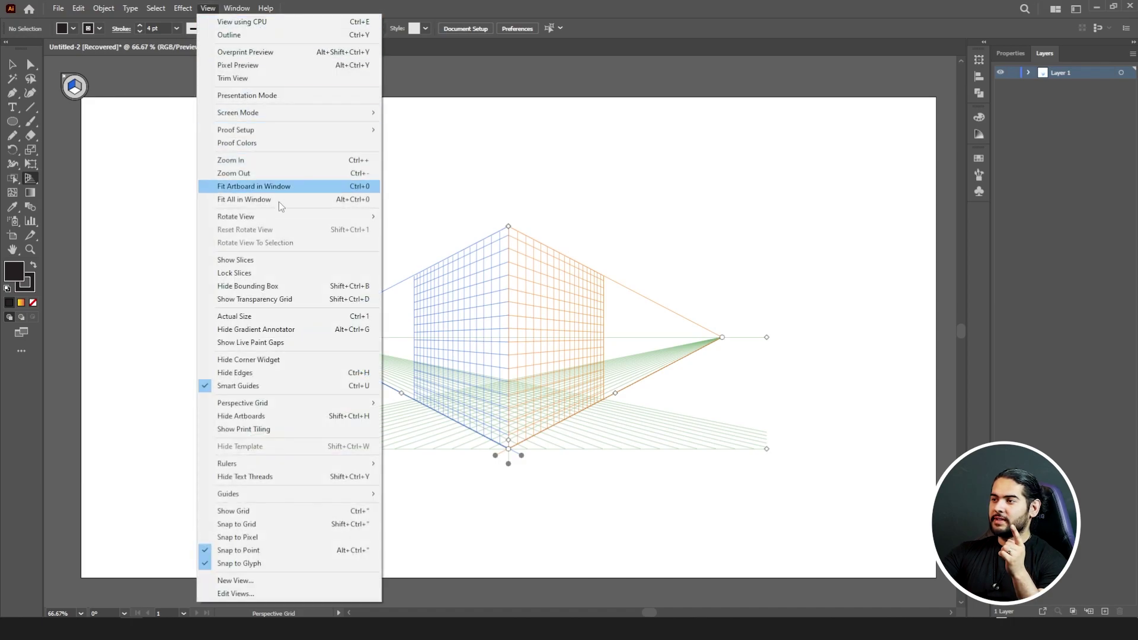
pyautogui.moveTo(242, 406)
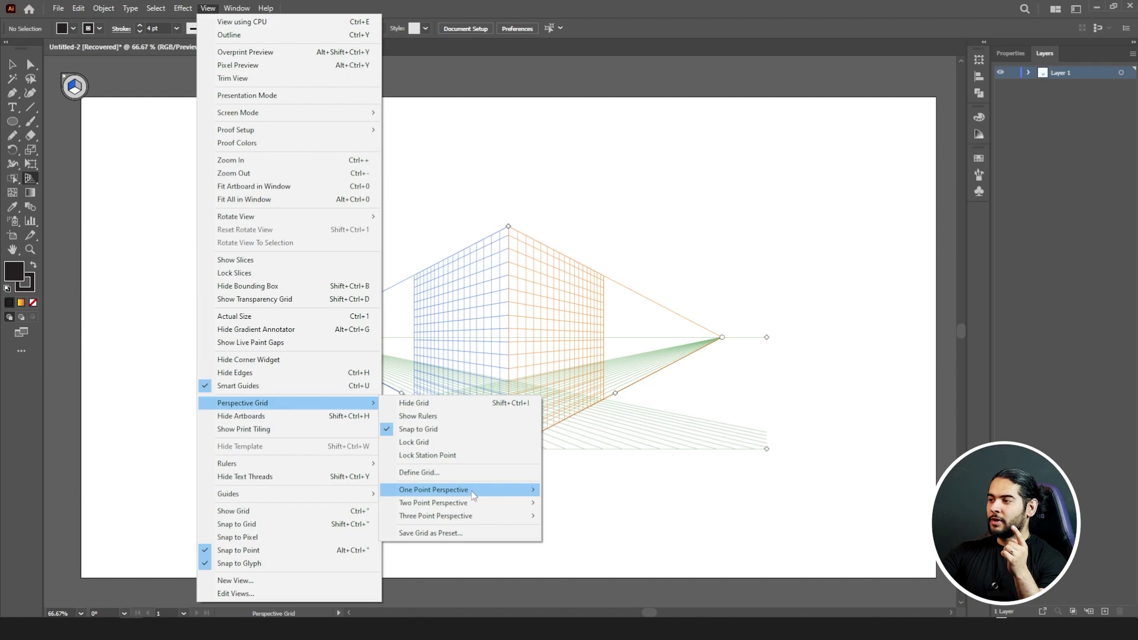
pyautogui.moveTo(487, 490)
pyautogui.click(560, 491)
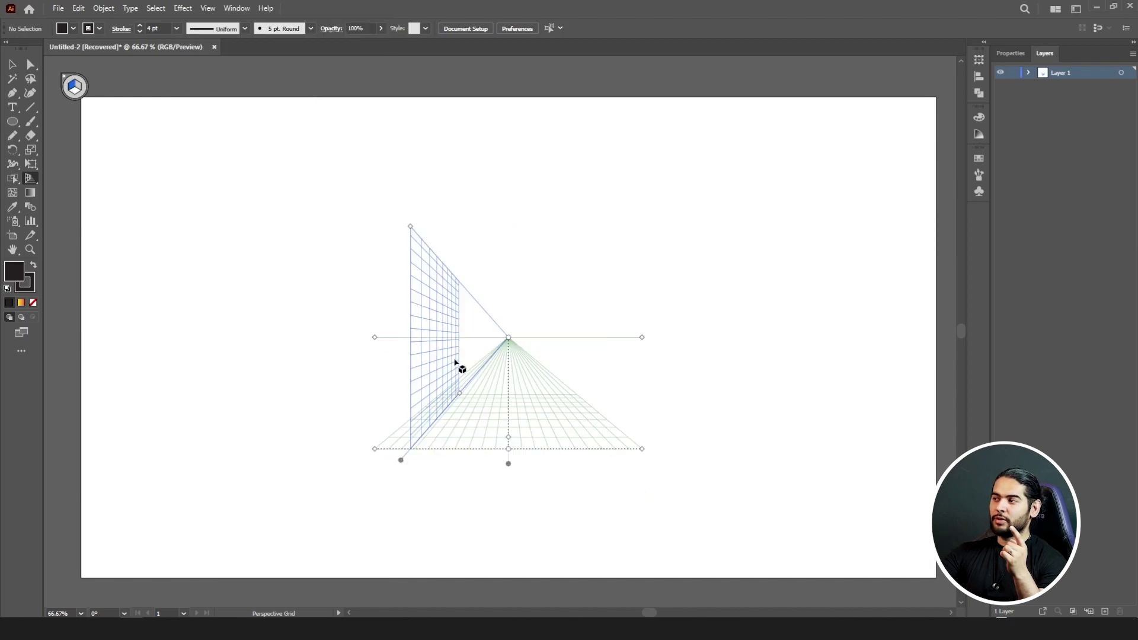
# - Switch the grid from one-point to the Two Point Perspective preset [2P-Normal View]
pyautogui.click(157, 8)
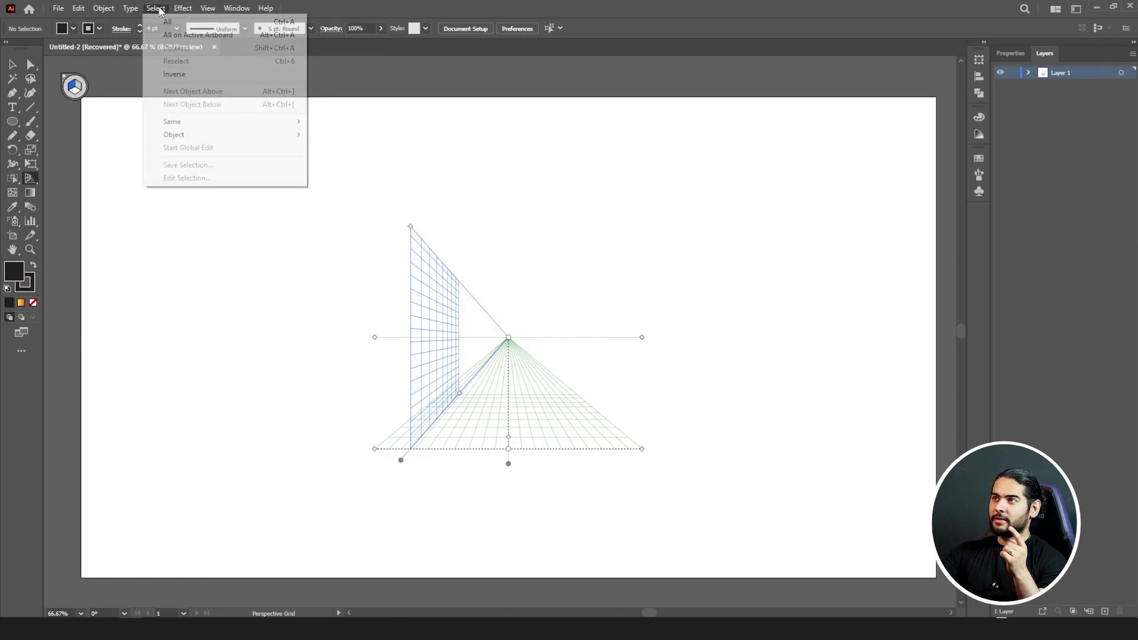
pyautogui.moveTo(208, 9)
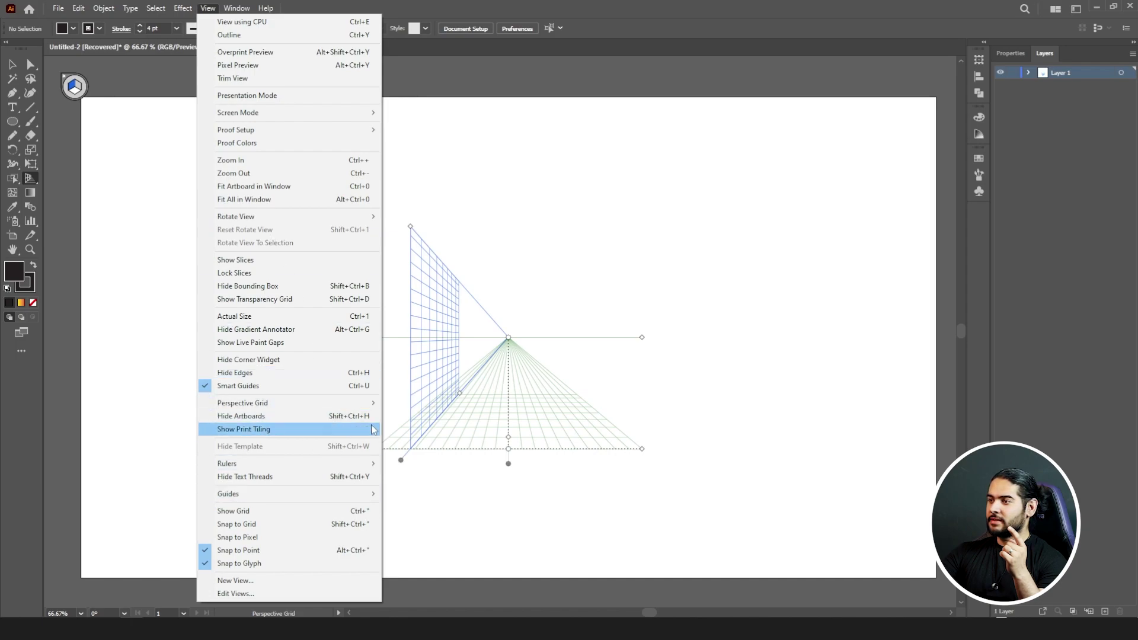
pyautogui.moveTo(364, 403)
pyautogui.moveTo(450, 502)
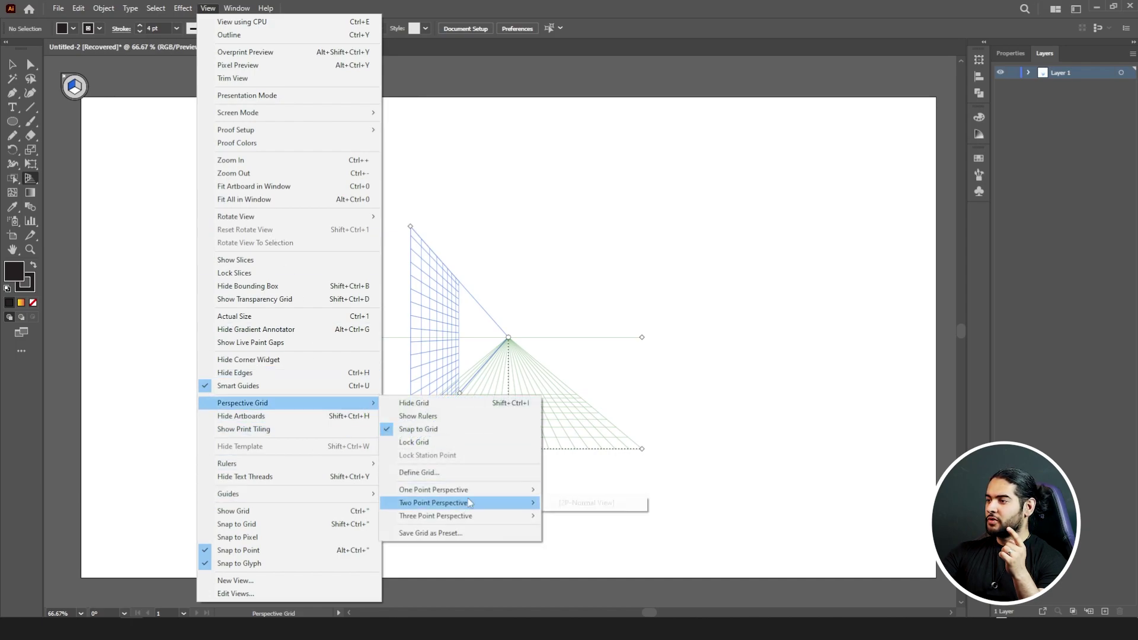
pyautogui.click(596, 509)
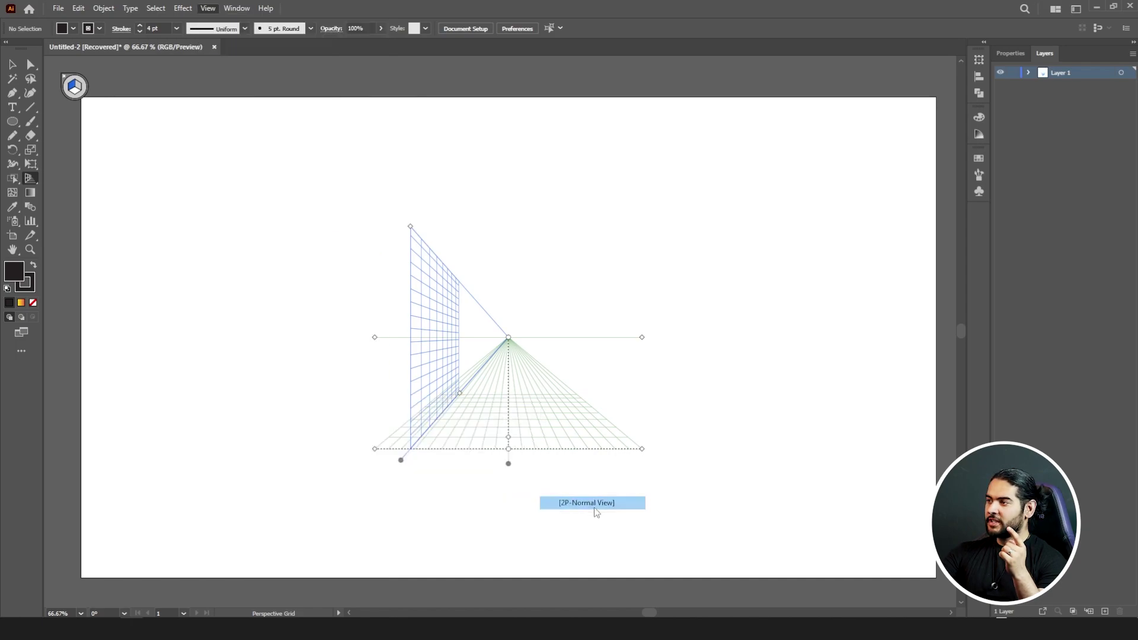
# - Switch the perspective grid to the Three Point Perspective normal view preset
pyautogui.click(130, 8)
pyautogui.moveTo(208, 8)
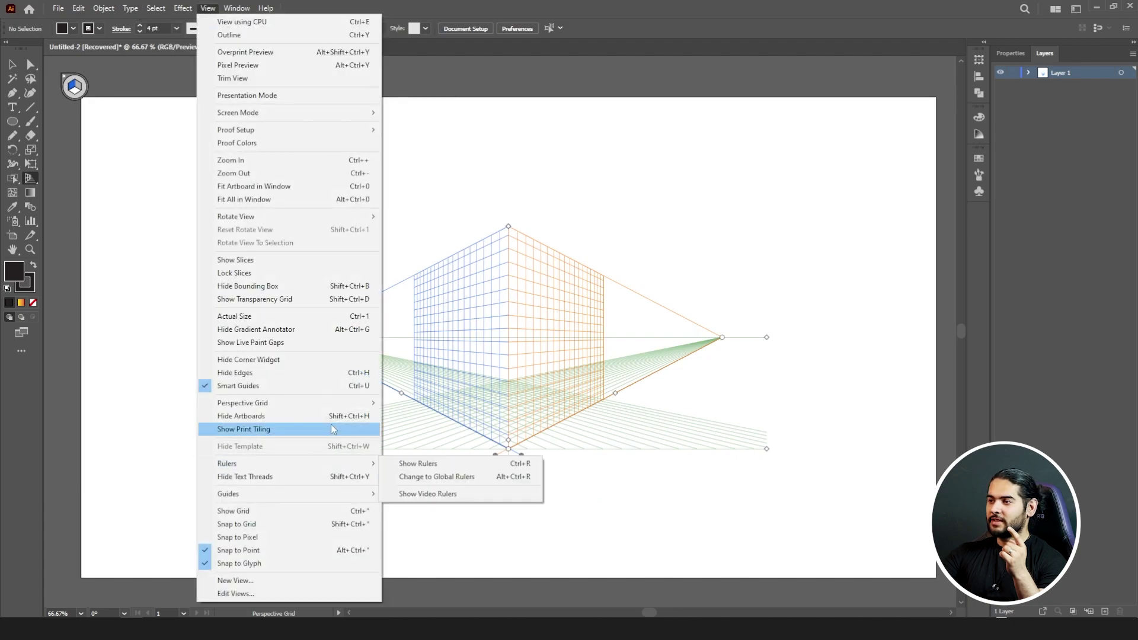
pyautogui.moveTo(350, 403)
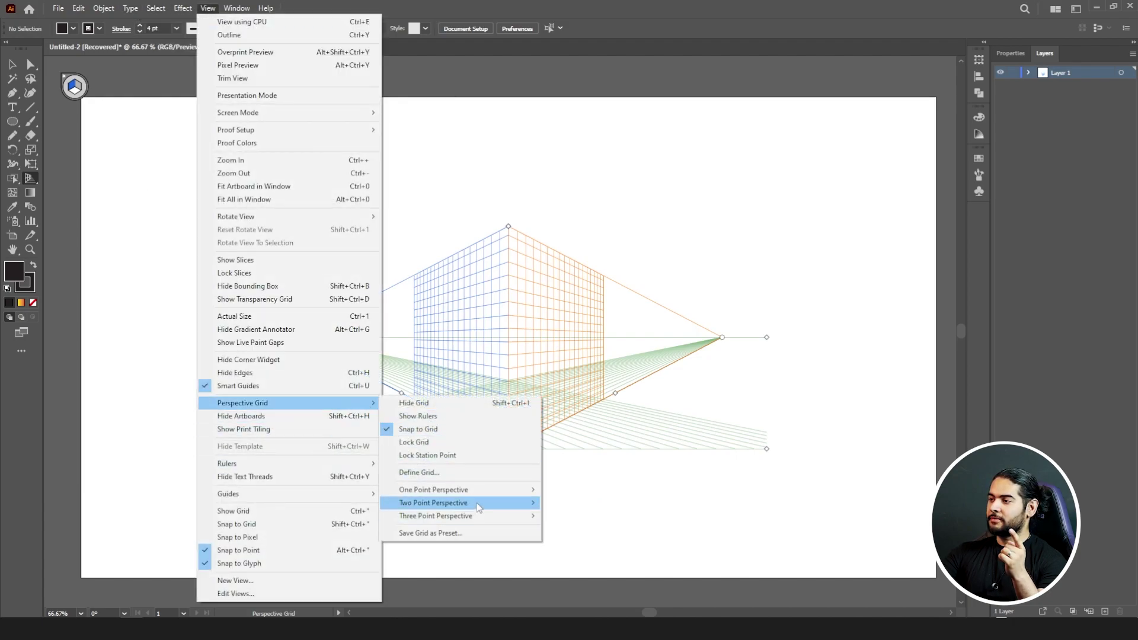
pyautogui.moveTo(480, 515)
pyautogui.click(561, 518)
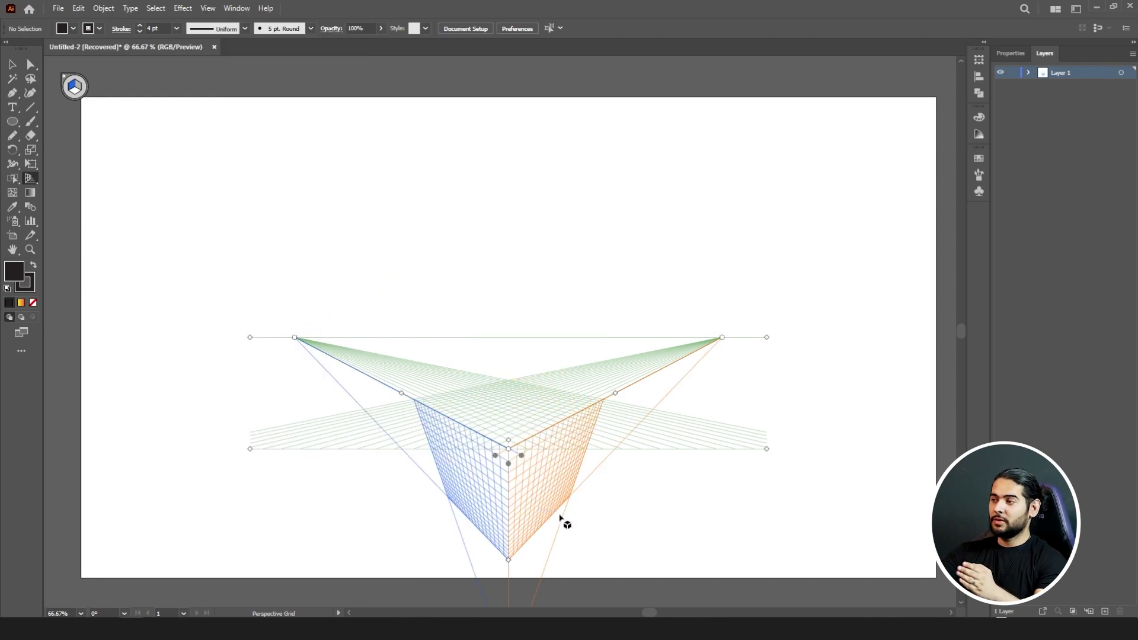
# - Return the three-point grid to the Two Point Perspective preset [2P-Normal View]
pyautogui.click(211, 8)
pyautogui.moveTo(273, 403)
pyautogui.moveTo(492, 501)
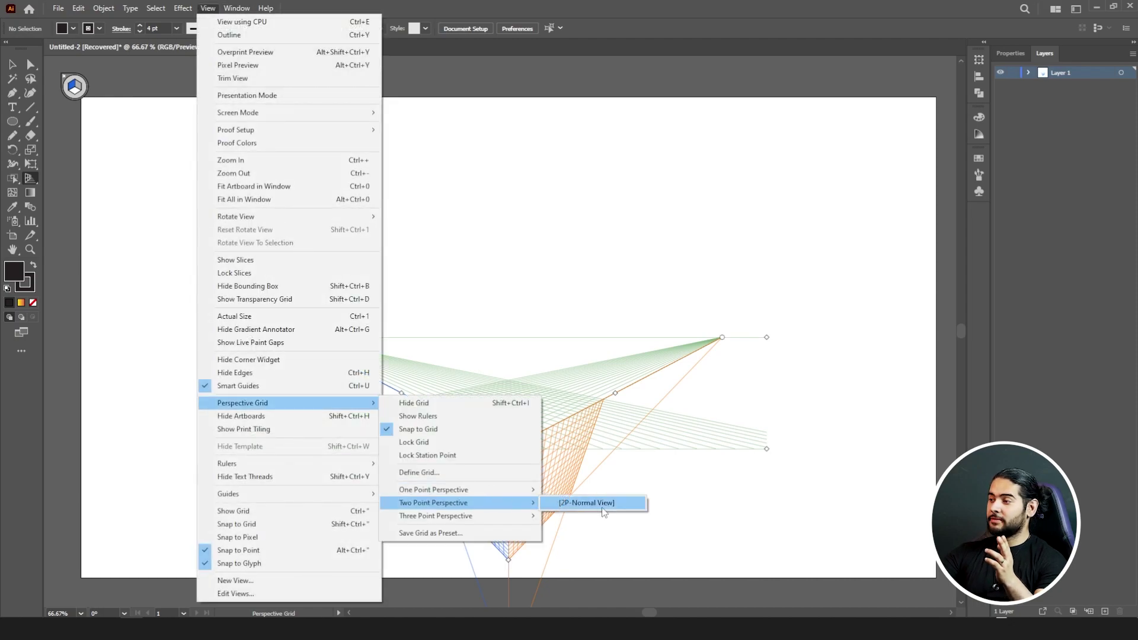
pyautogui.click(604, 508)
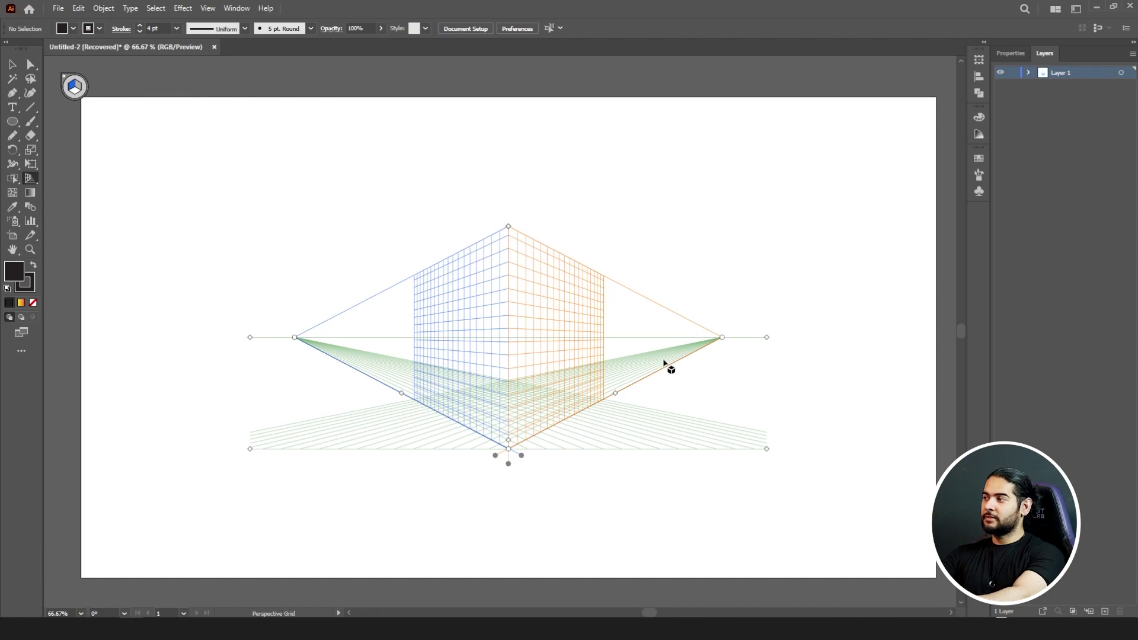
# - Move the grid's left and right vanishing points inward along the horizon line, keeping them roughly symmetrical about the centre
pyautogui.moveTo(721, 337); pyautogui.dragTo(637, 338)
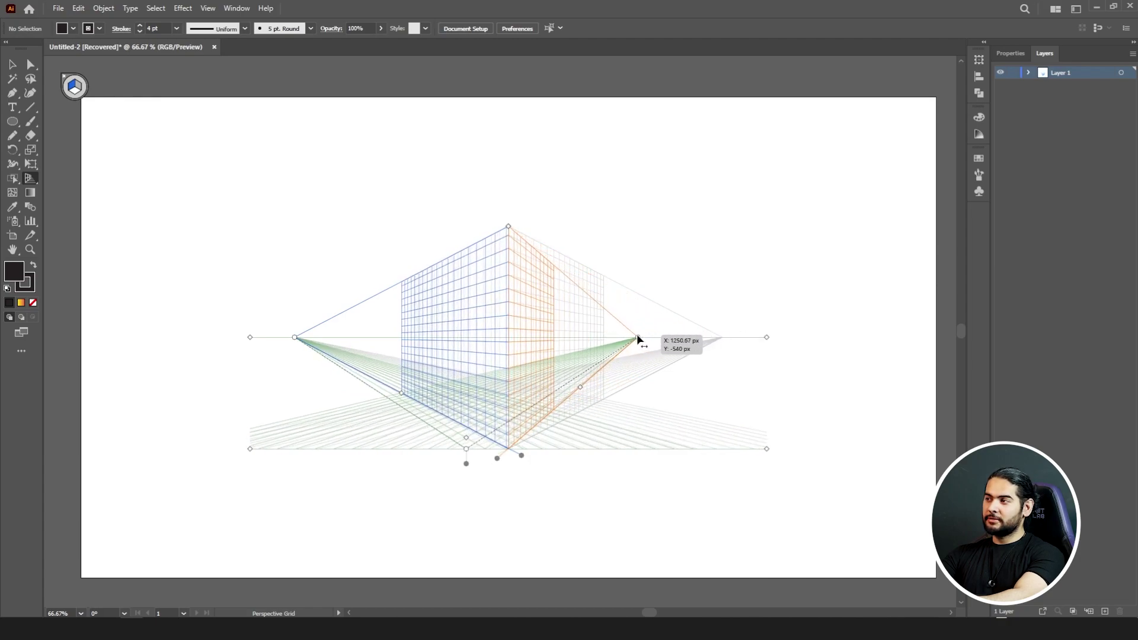
pyautogui.moveTo(294, 337); pyautogui.dragTo(313, 361)
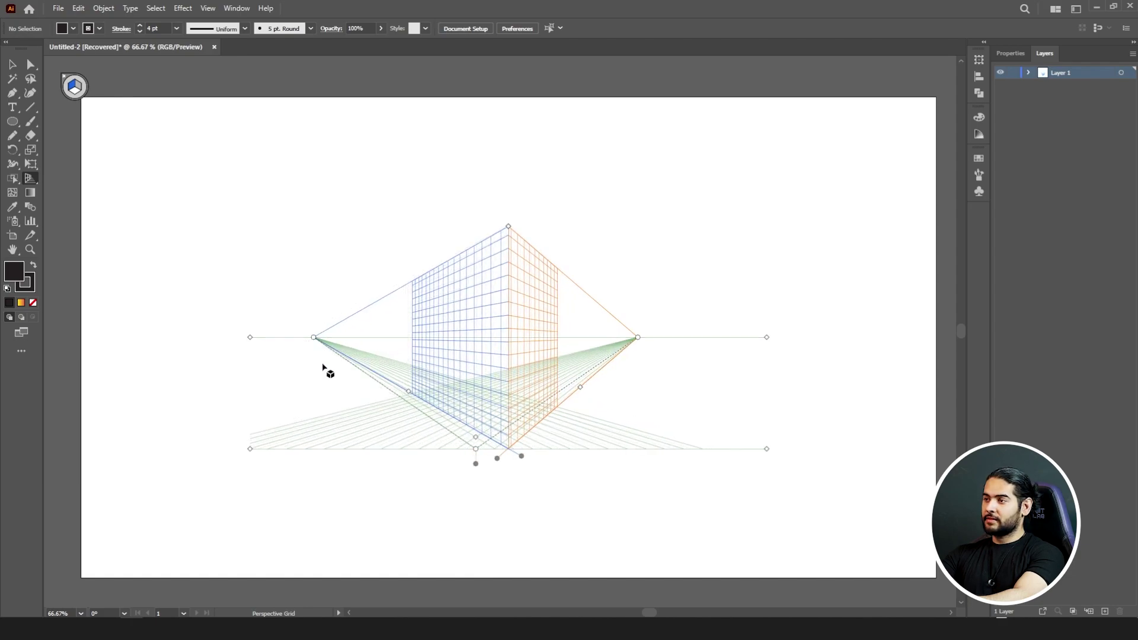
pyautogui.moveTo(637, 337); pyautogui.dragTo(701, 337)
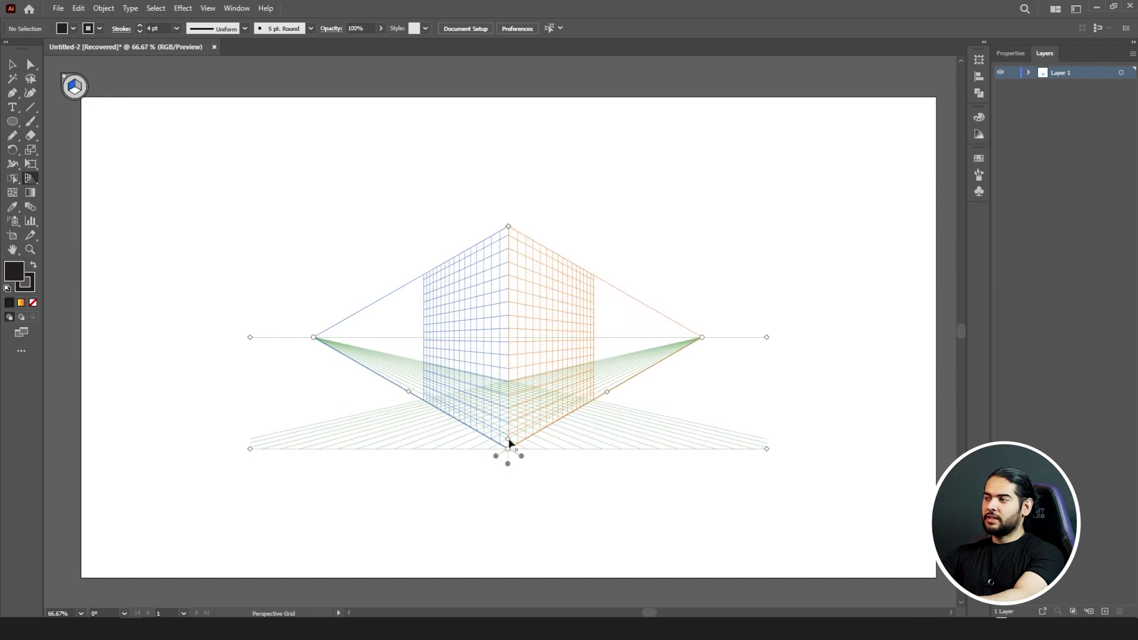
# - Enlarge the perspective grid's cells and move the left and right wall planes apart from the centre
pyautogui.moveTo(510, 442)
pyautogui.mouseDown()
pyautogui.moveTo(509, 407)
pyautogui.moveTo(510, 431)
pyautogui.mouseUp()
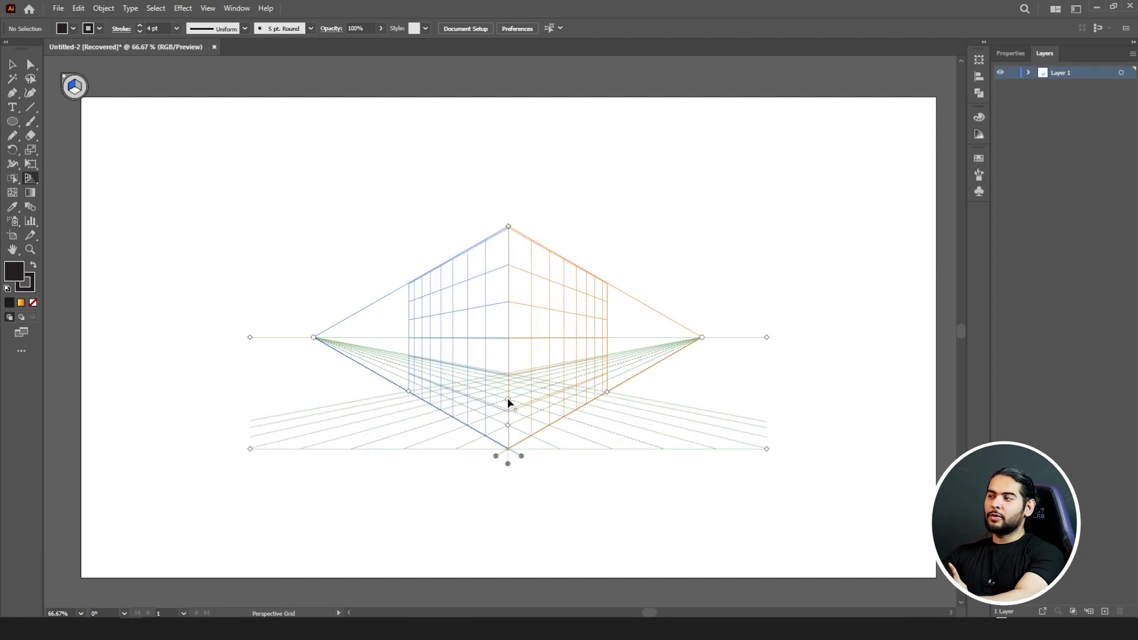
pyautogui.moveTo(508, 402); pyautogui.dragTo(512, 436)
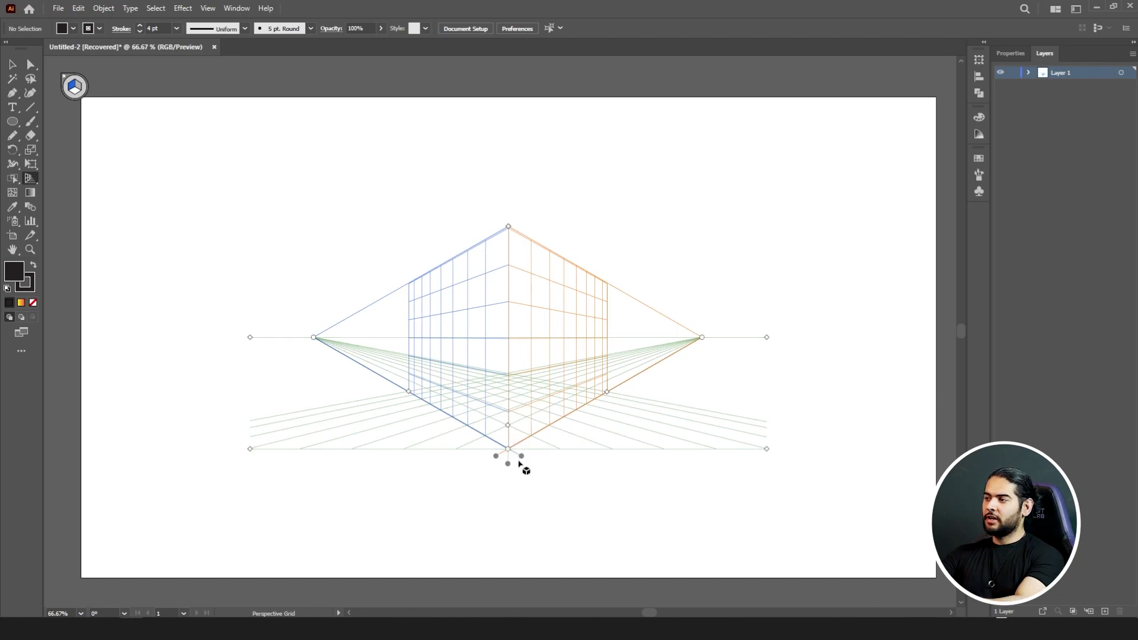
pyautogui.moveTo(496, 455); pyautogui.dragTo(489, 458)
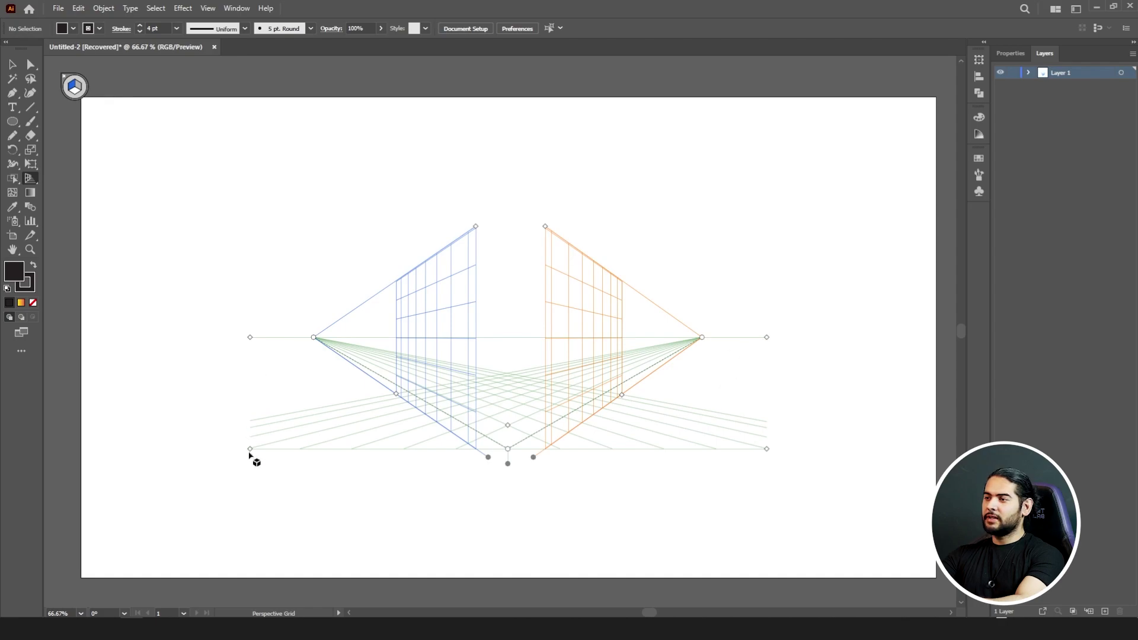
# - Move the whole perspective grid slightly up and to the right by its ground level handle
pyautogui.moveTo(250, 454)
pyautogui.mouseDown()
pyautogui.moveTo(248, 465)
pyautogui.moveTo(249, 437)
pyautogui.moveTo(250, 451)
pyautogui.mouseUp()
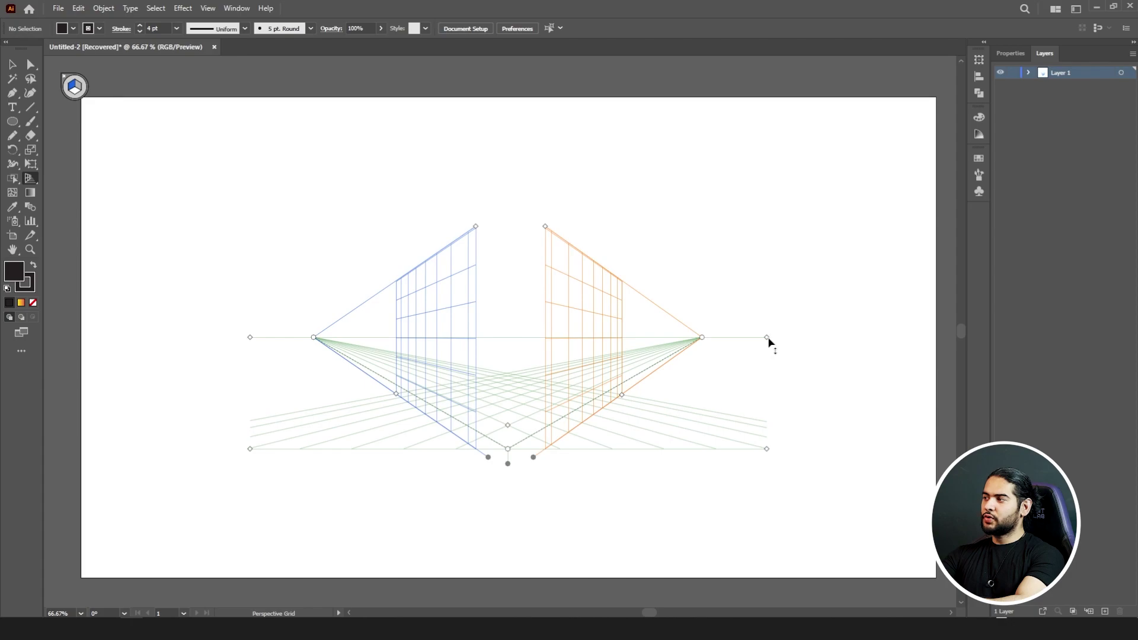
pyautogui.moveTo(768, 338); pyautogui.dragTo(798, 343)
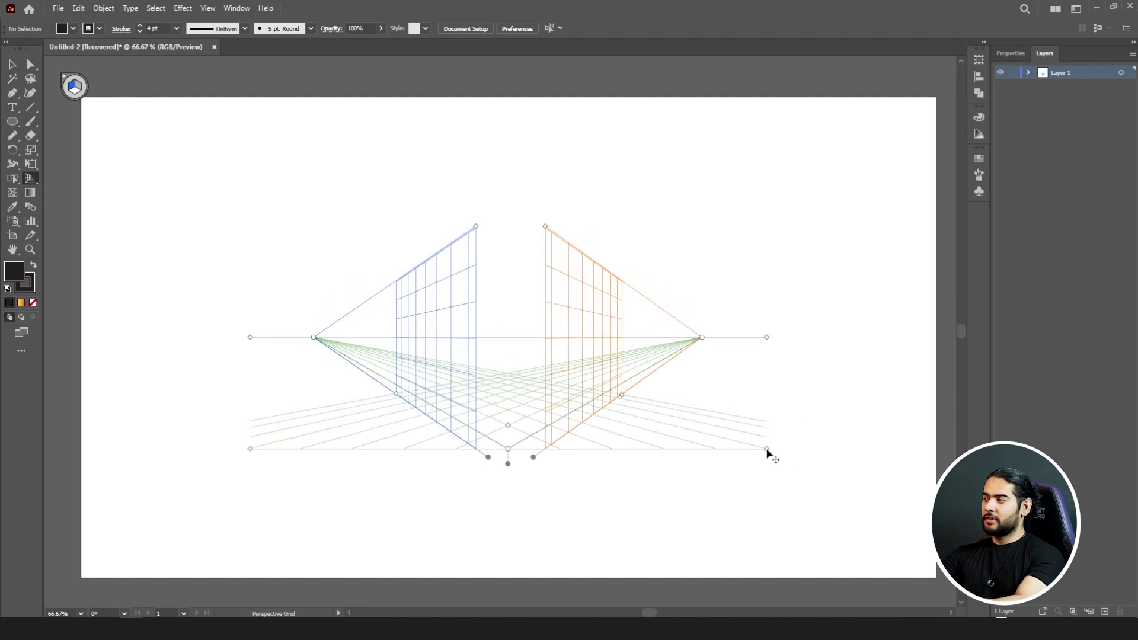
pyautogui.moveTo(767, 451)
pyautogui.mouseDown()
pyautogui.moveTo(772, 474)
pyautogui.moveTo(718, 474)
pyautogui.moveTo(757, 361)
pyautogui.moveTo(818, 452)
pyautogui.moveTo(653, 419)
pyautogui.moveTo(780, 470)
pyautogui.moveTo(769, 471)
pyautogui.moveTo(769, 441)
pyautogui.mouseUp()
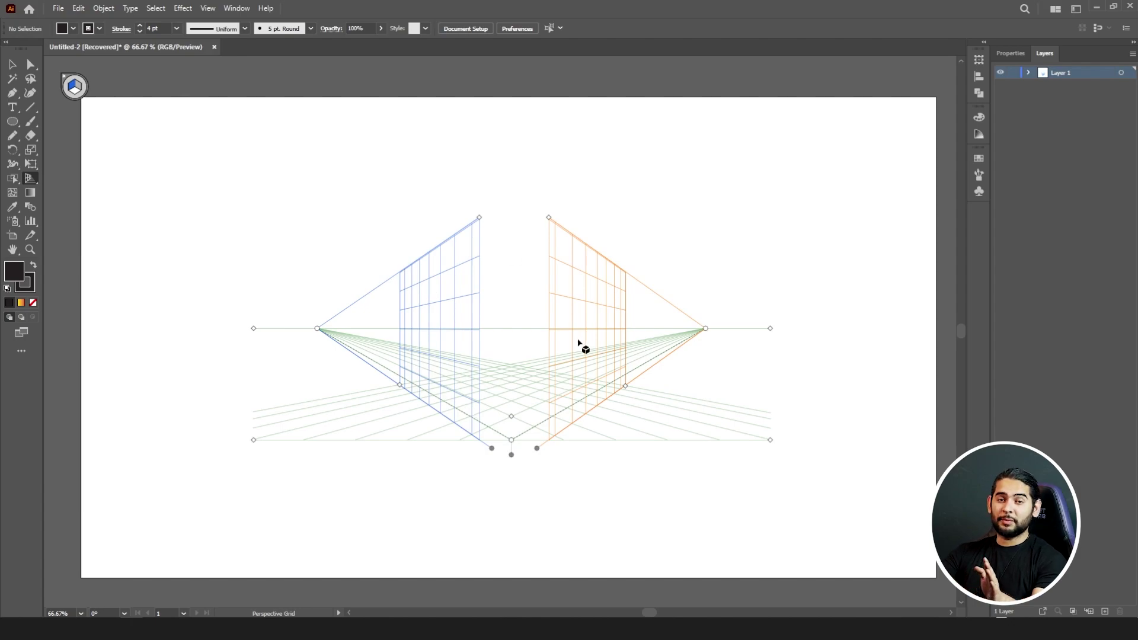
# - Reset the adjusted perspective grid to the Two Point Perspective preset [2P-Normal View]
pyautogui.click(208, 8)
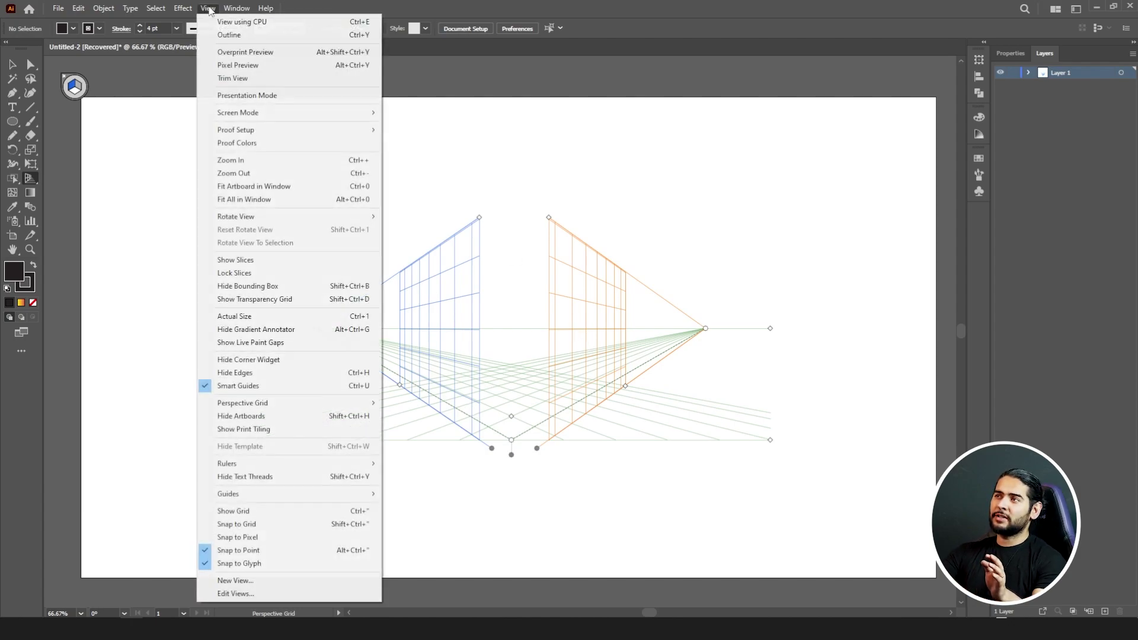
pyautogui.moveTo(345, 404)
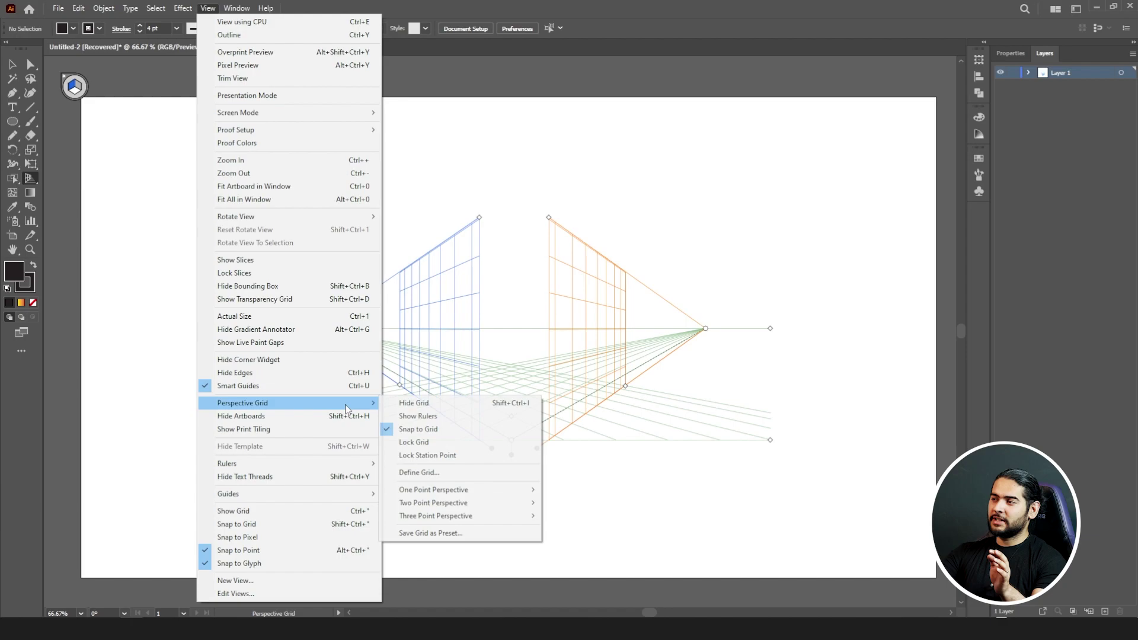
pyautogui.moveTo(502, 502)
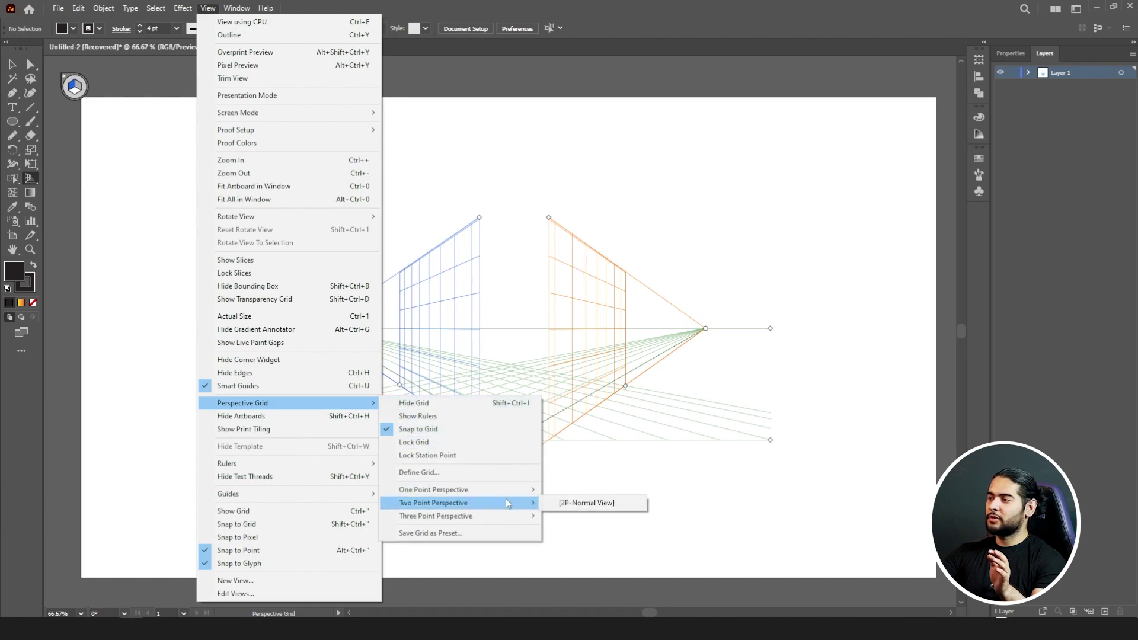
pyautogui.click(596, 507)
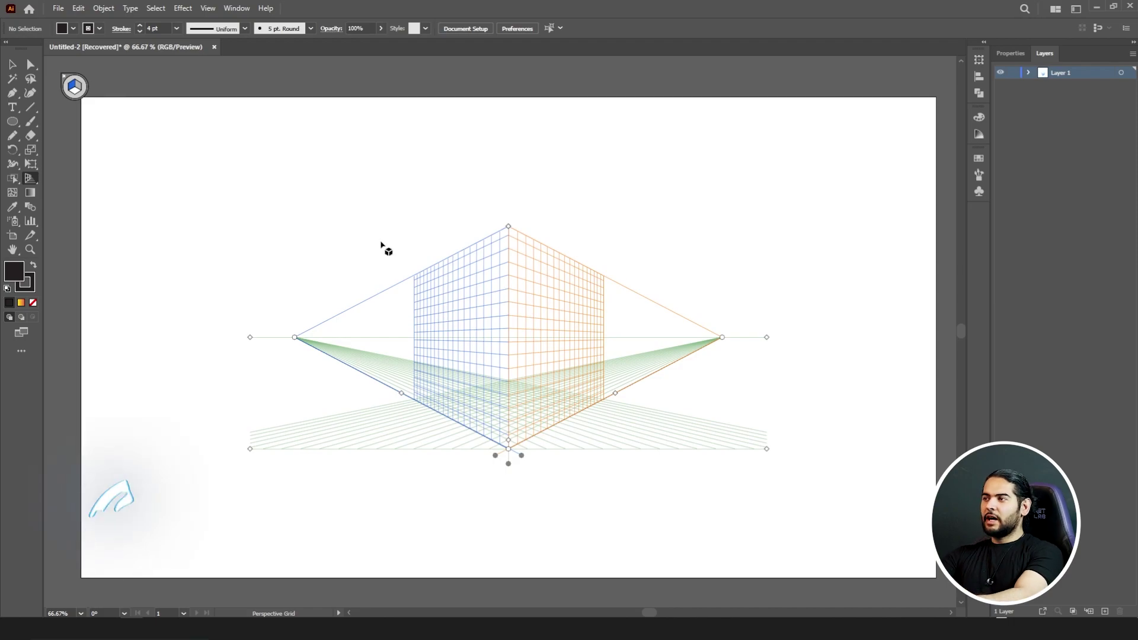
# - Draw a rectangle about 251 pt wide and 192 pt high in perspective on the grid's left plane
pyautogui.click(12, 122)
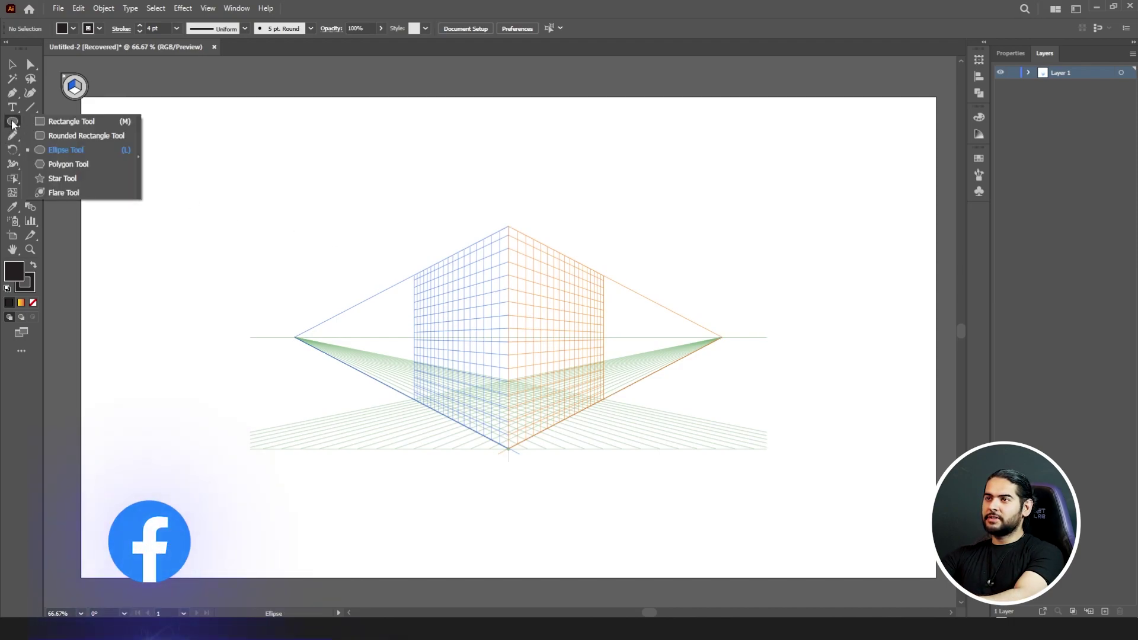
pyautogui.click(65, 121)
pyautogui.scroll(1, 508, 199)
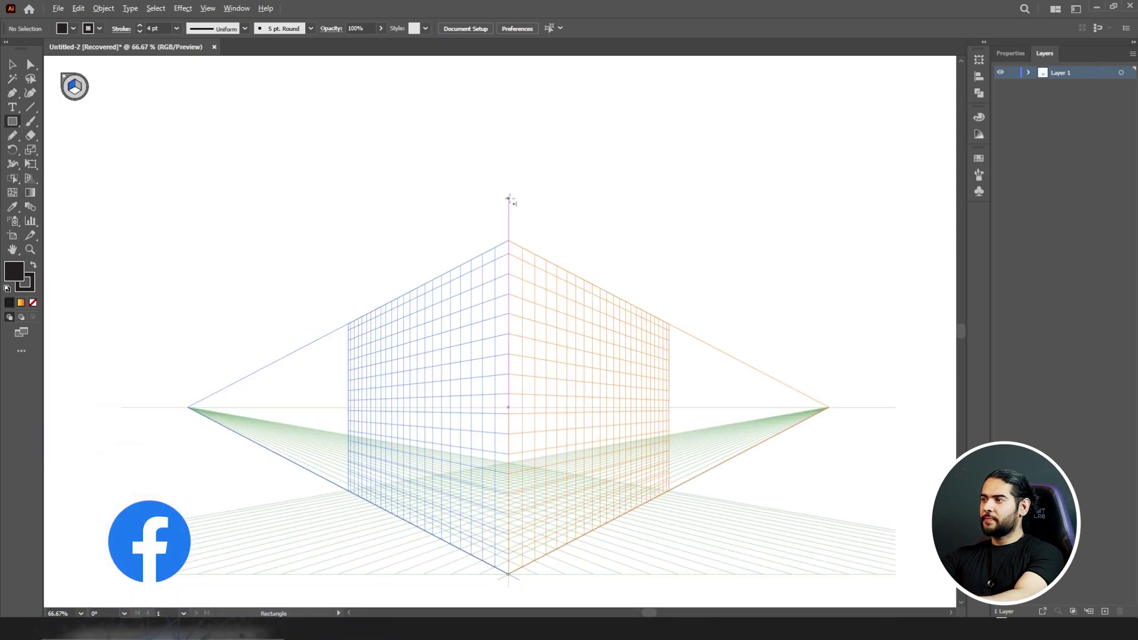
pyautogui.scroll(1, 508, 198)
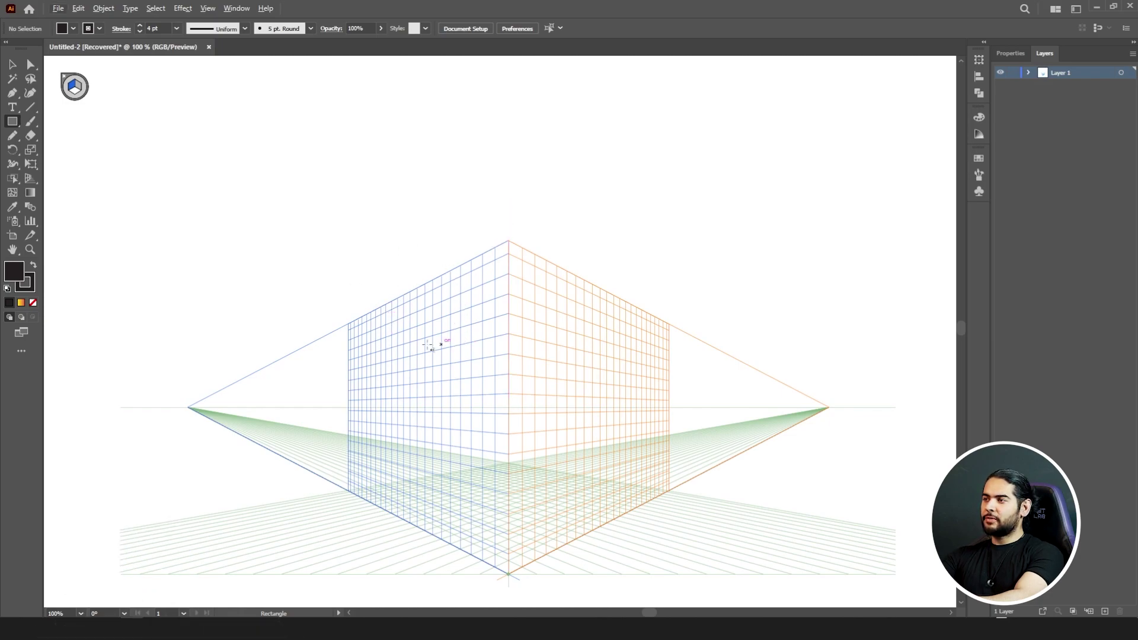
pyautogui.moveTo(397, 332); pyautogui.dragTo(466, 421)
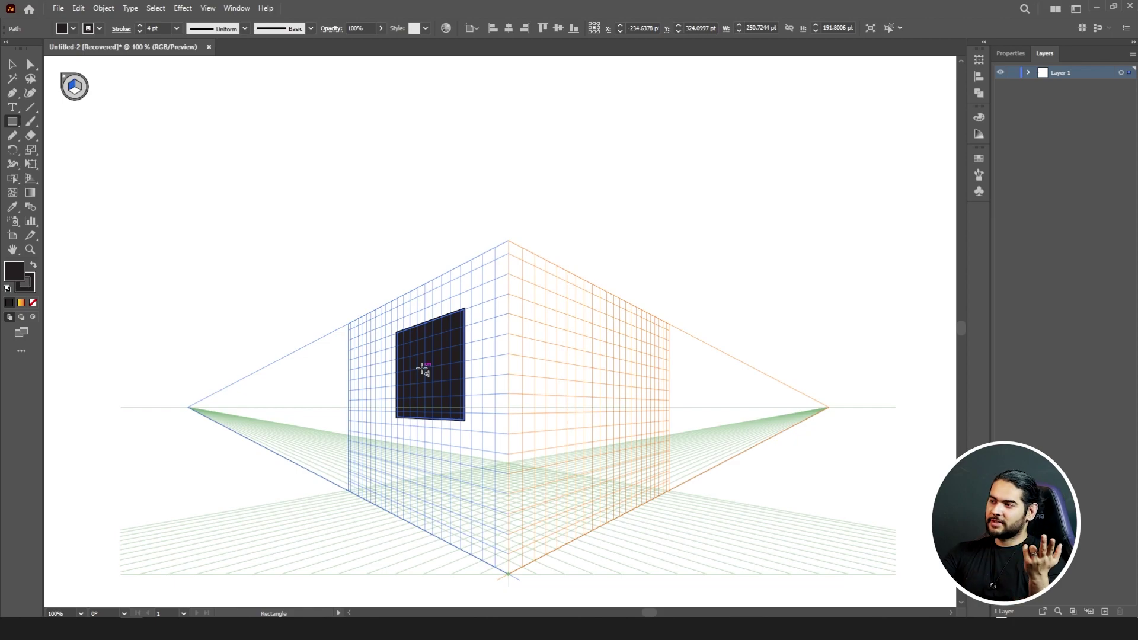
# - Remove the rectangle's stroke and fill it with light blue
pyautogui.click(100, 28)
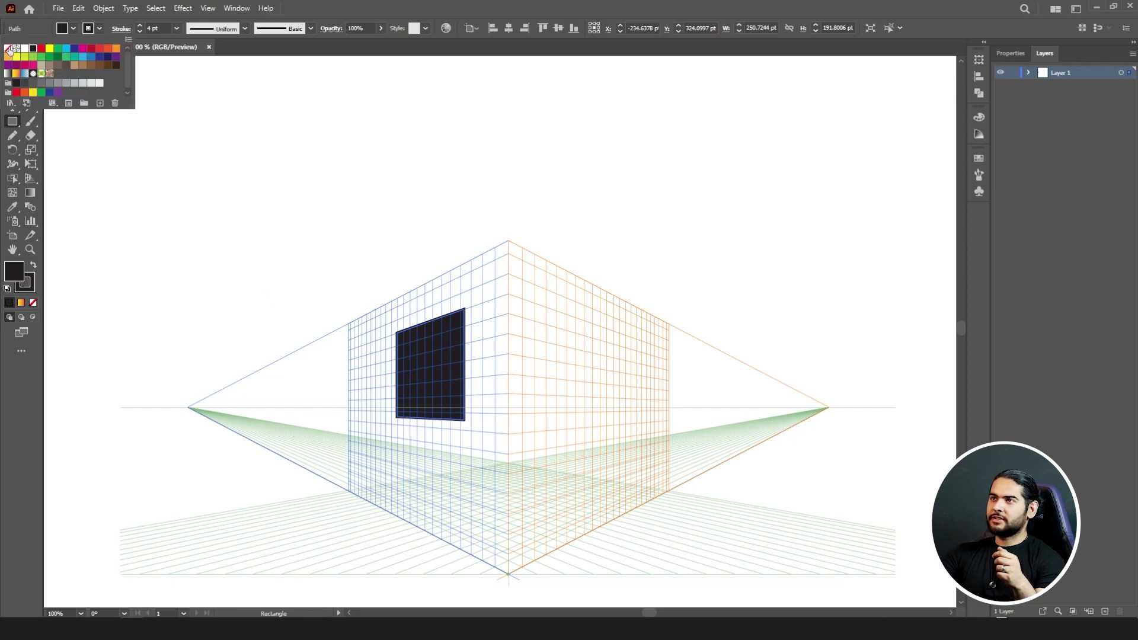
pyautogui.click(8, 49)
pyautogui.click(71, 29)
pyautogui.click(69, 28)
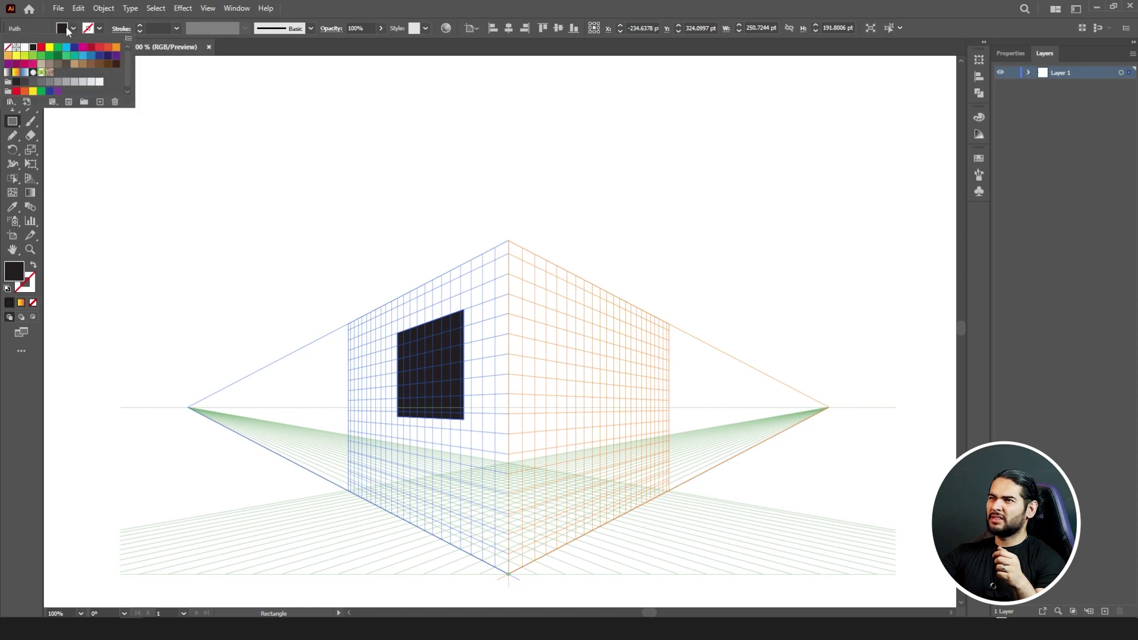
pyautogui.click(66, 47)
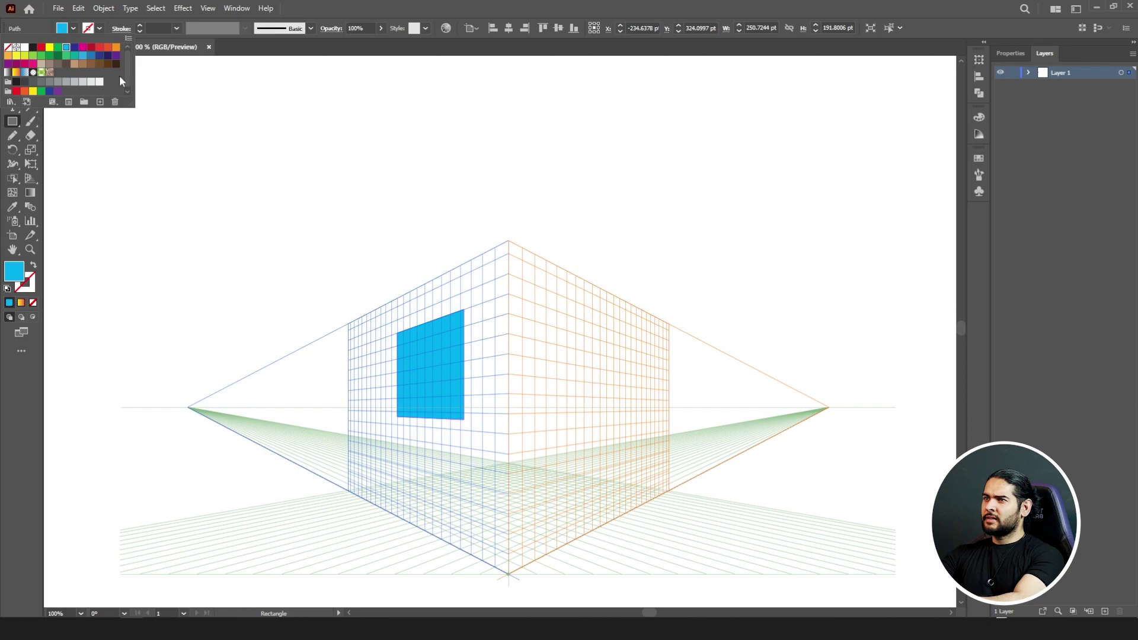
# - Draw an ellipse about 49 pt wide and 42 pt high in perspective on the left plane, below the blue rectangle
pyautogui.click(347, 5)
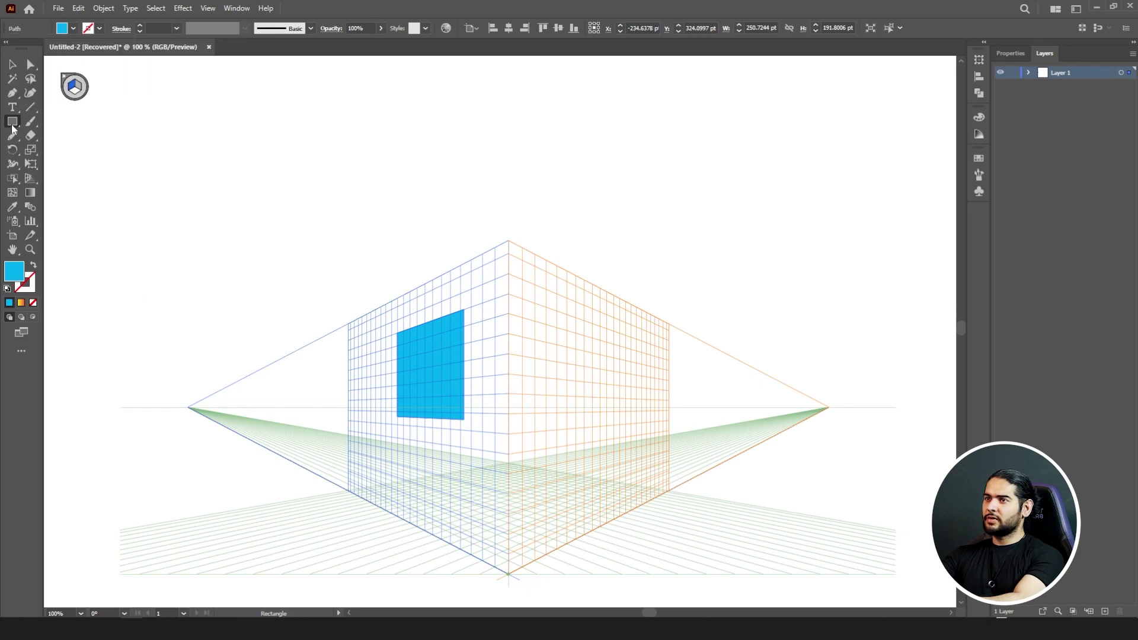
pyautogui.moveTo(12, 121); pyautogui.dragTo(71, 151)
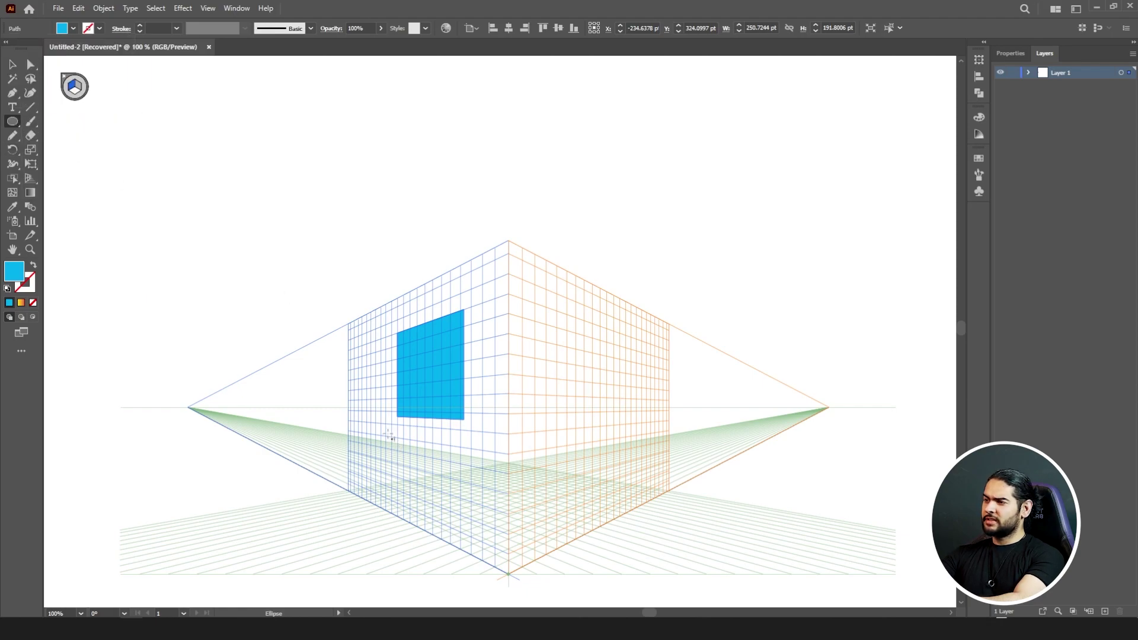
pyautogui.moveTo(386, 435)
pyautogui.mouseDown()
pyautogui.moveTo(410, 459)
pyautogui.moveTo(446, 461)
pyautogui.moveTo(415, 461)
pyautogui.moveTo(492, 445)
pyautogui.moveTo(454, 455)
pyautogui.moveTo(389, 452)
pyautogui.moveTo(395, 443)
pyautogui.mouseUp()
# - Move the small ellipse sideways and back across the left plane with the regular Selection tool
pyautogui.press('v')
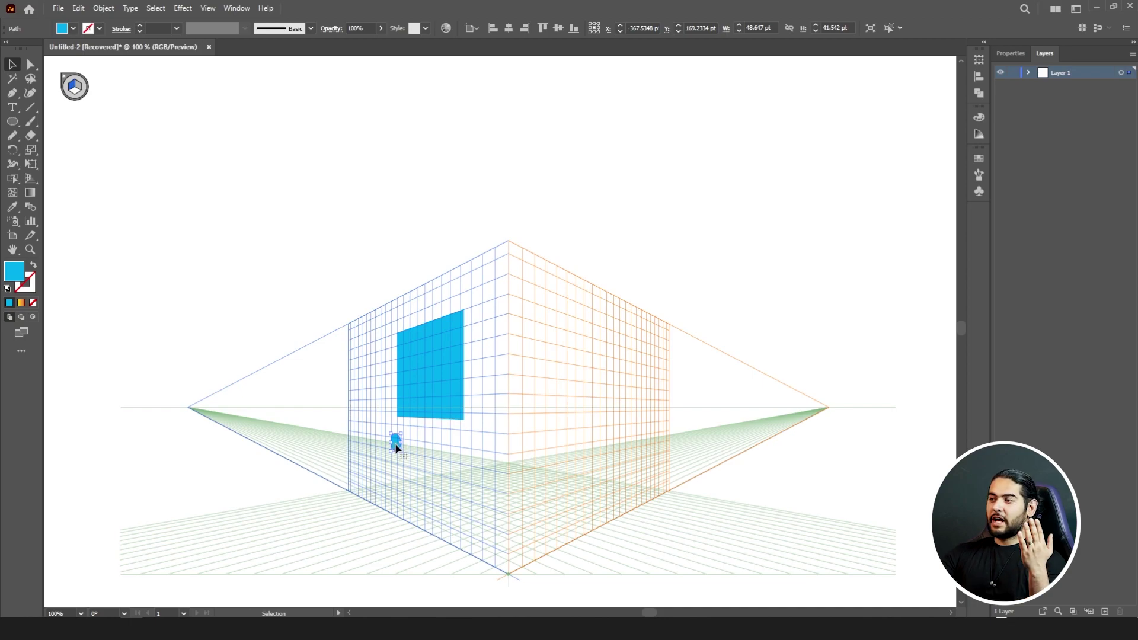
pyautogui.moveTo(396, 446); pyautogui.dragTo(463, 457)
pyautogui.moveTo(483, 461); pyautogui.dragTo(404, 448)
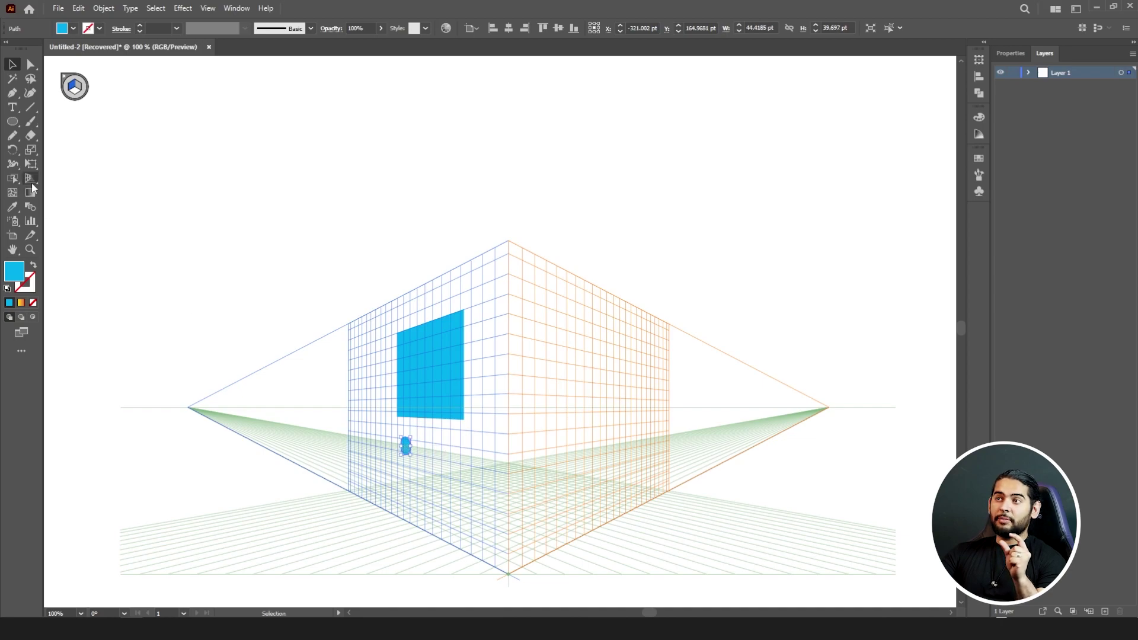
# - Move the ellipse in perspective along the left plane with the Perspective Selection tool, placing it near the grid's central edge
pyautogui.click(31, 184)
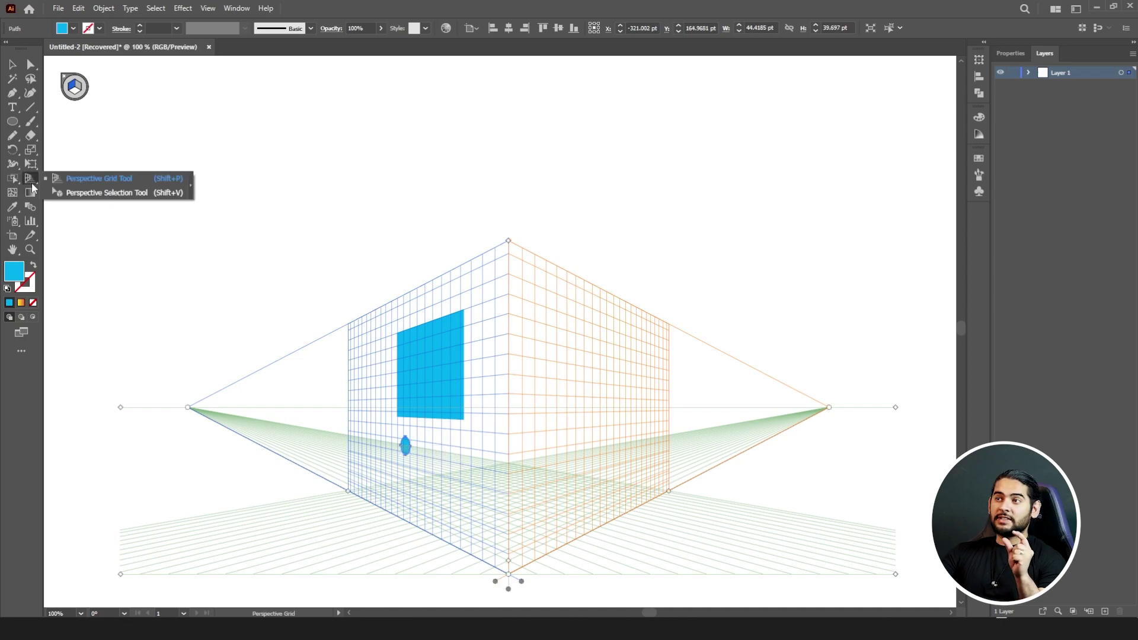
pyautogui.click(91, 194)
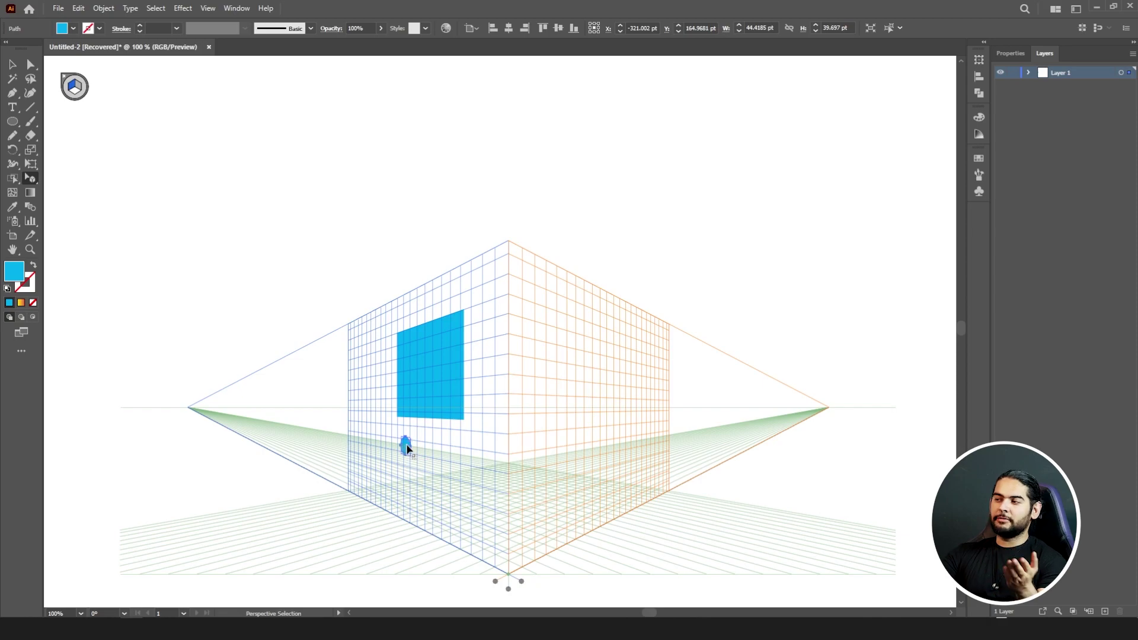
pyautogui.moveTo(407, 450); pyautogui.dragTo(309, 425)
pyautogui.hotkey('ctrl', 'z')
pyautogui.click(308, 411)
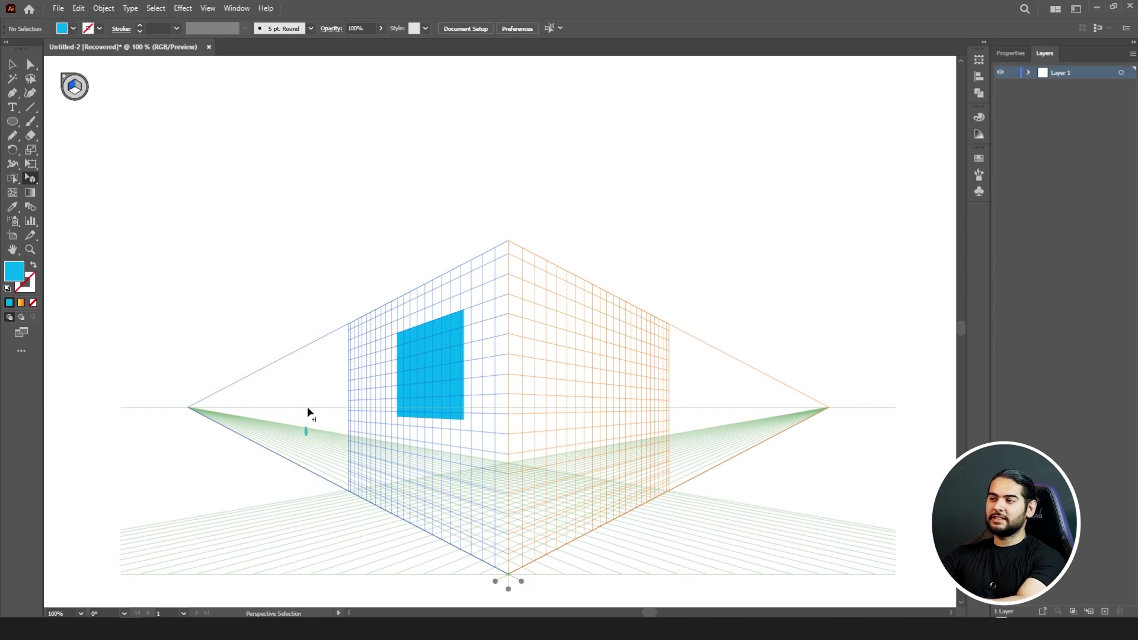
pyautogui.hotkey('ctrl', 'z')
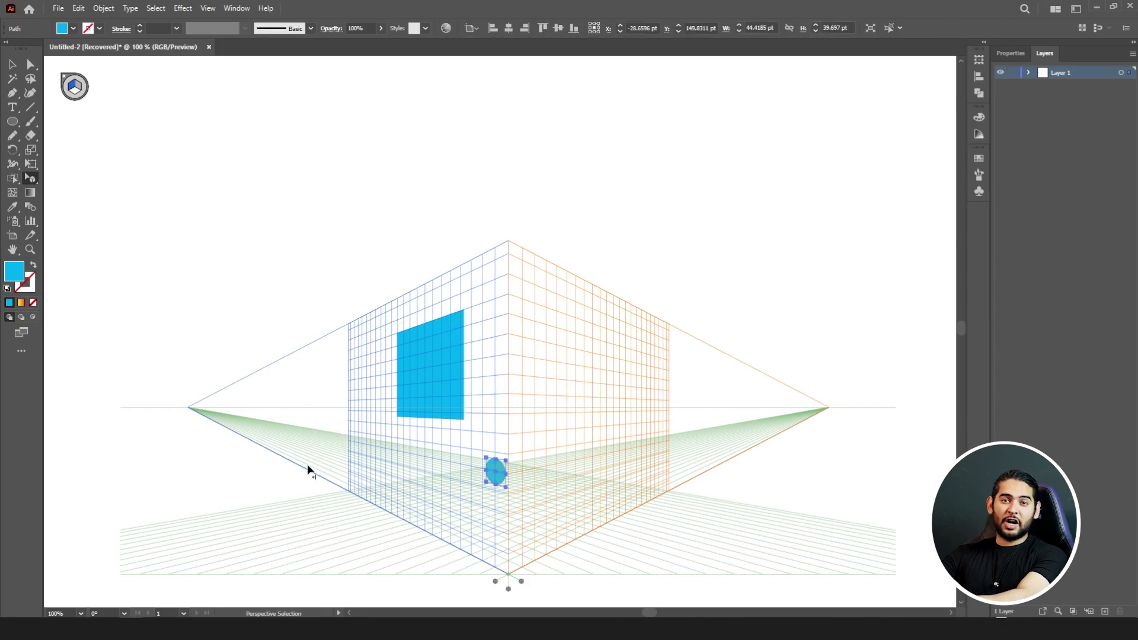
# - With the left plane active, draw a strip about 313 by 30 pt near its upper edge and another about 285 by 25 pt over the right side
pyautogui.click(45, 176)
pyautogui.click(31, 177)
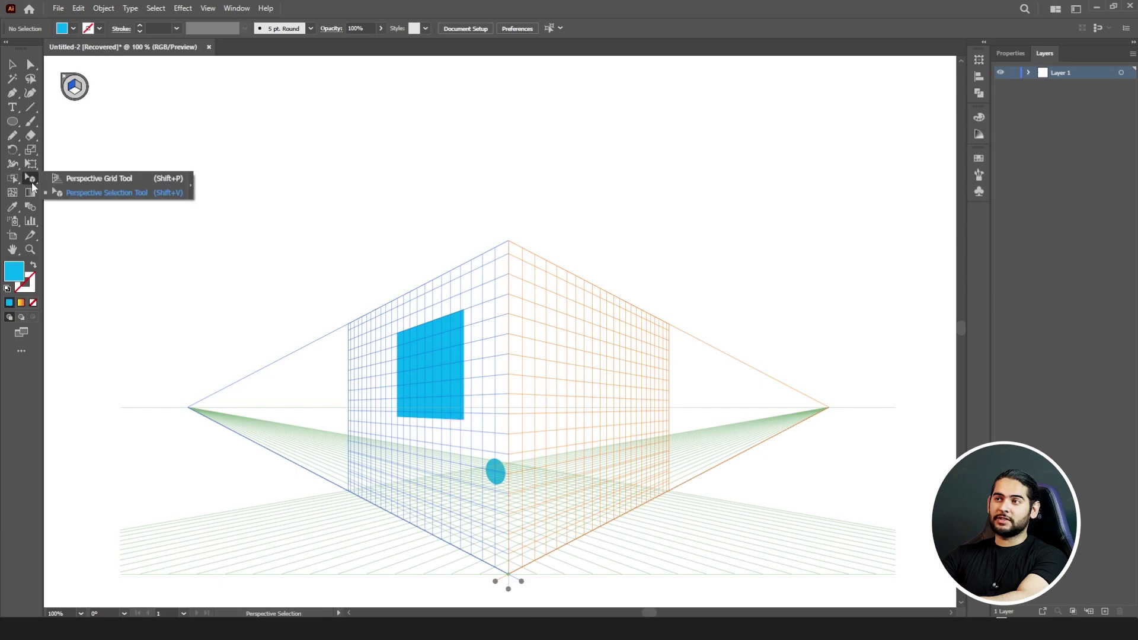
pyautogui.click(63, 179)
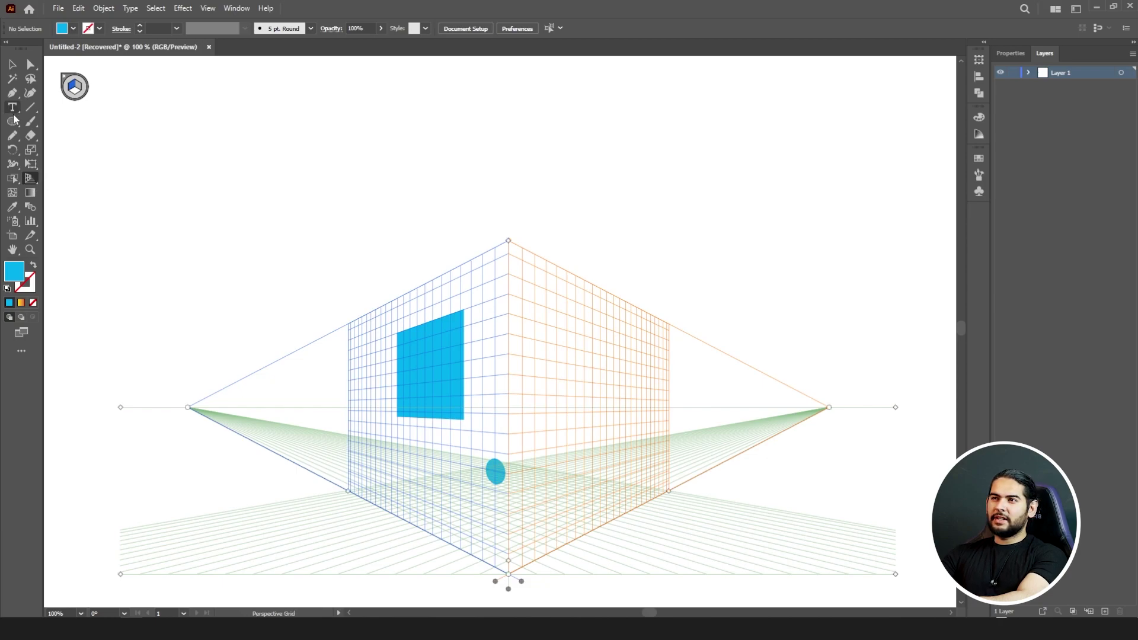
pyautogui.click(14, 122)
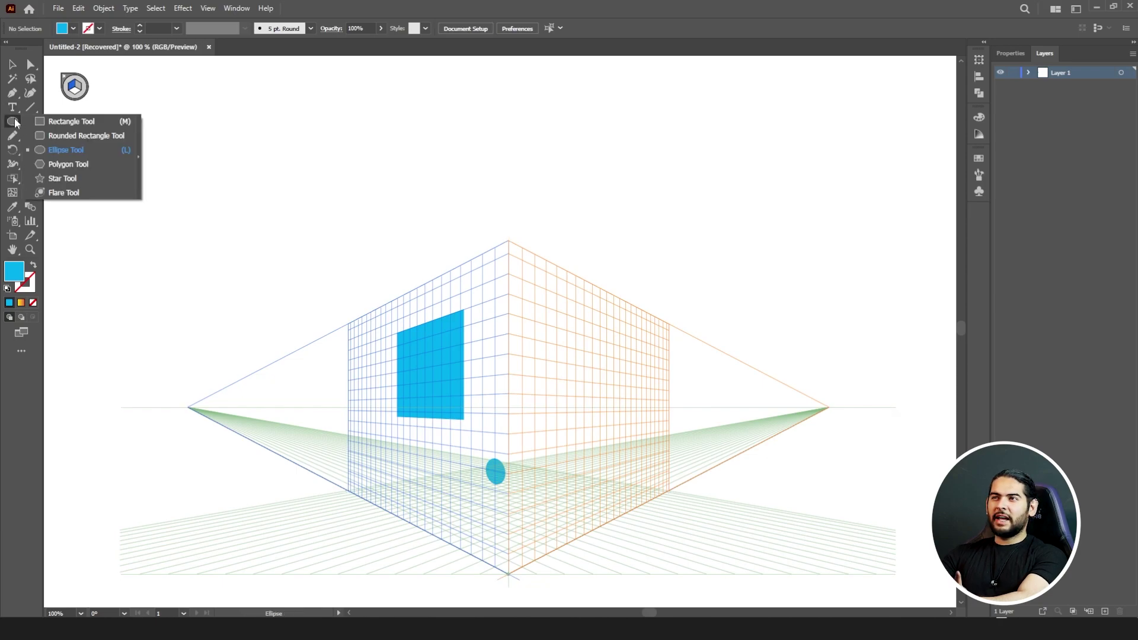
pyautogui.click(68, 122)
pyautogui.moveTo(406, 303)
pyautogui.mouseDown()
pyautogui.moveTo(471, 304)
pyautogui.moveTo(515, 276)
pyautogui.moveTo(501, 286)
pyautogui.mouseUp()
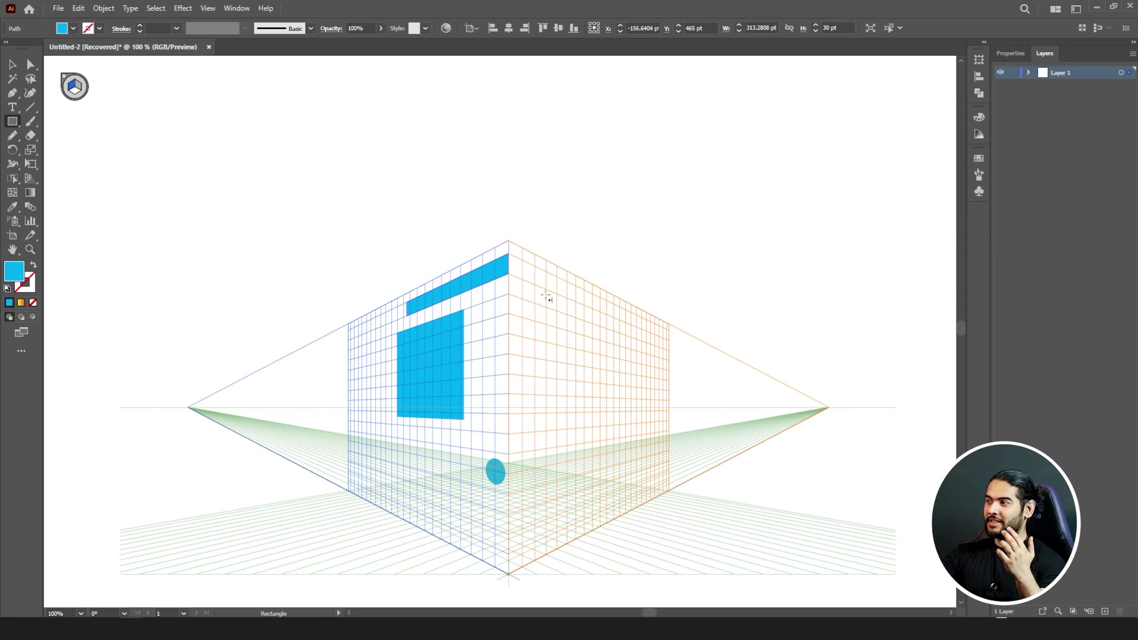
pyautogui.moveTo(546, 292); pyautogui.dragTo(863, 223)
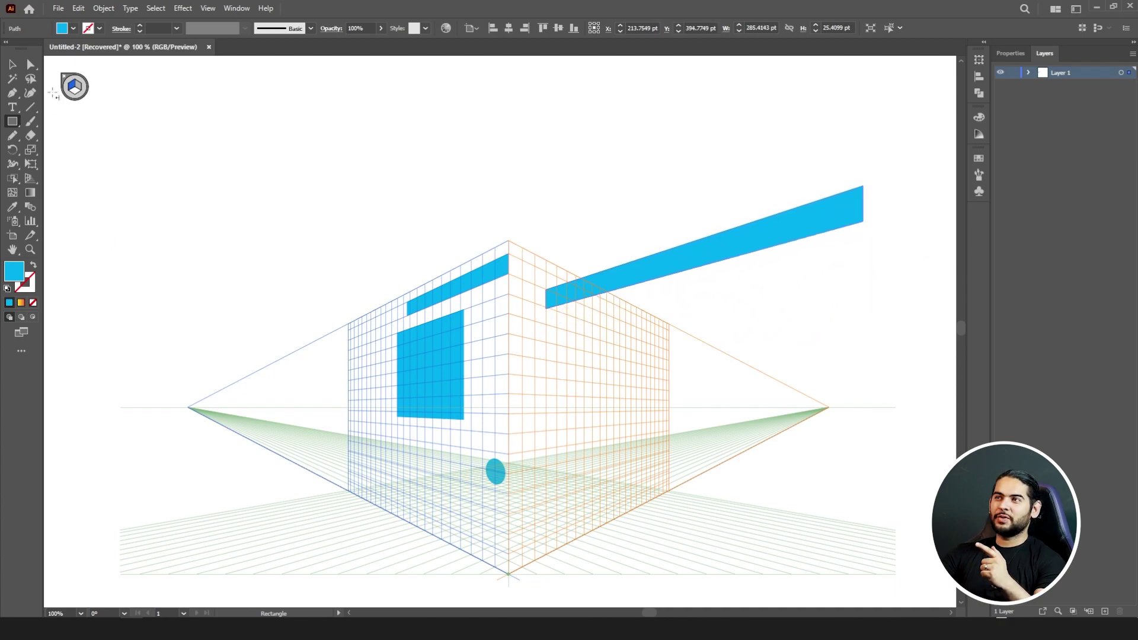
# - Make the right grid plane active and draw a strip about 660 pt wide and 30 pt high across it
pyautogui.hotkey('shift', 'v')
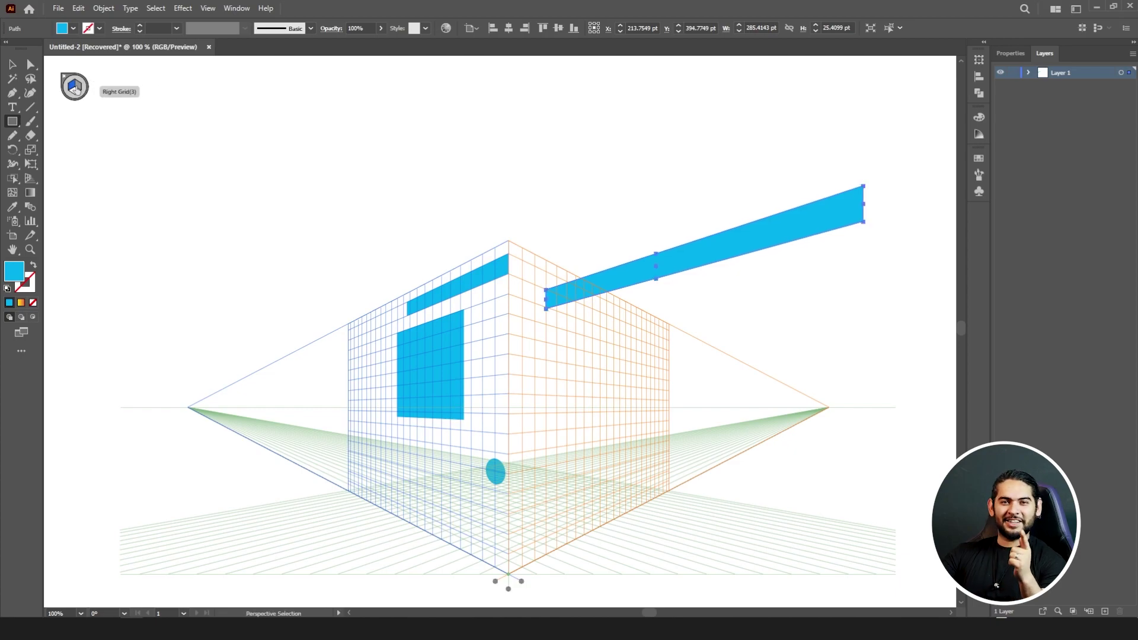
pyautogui.click(73, 87)
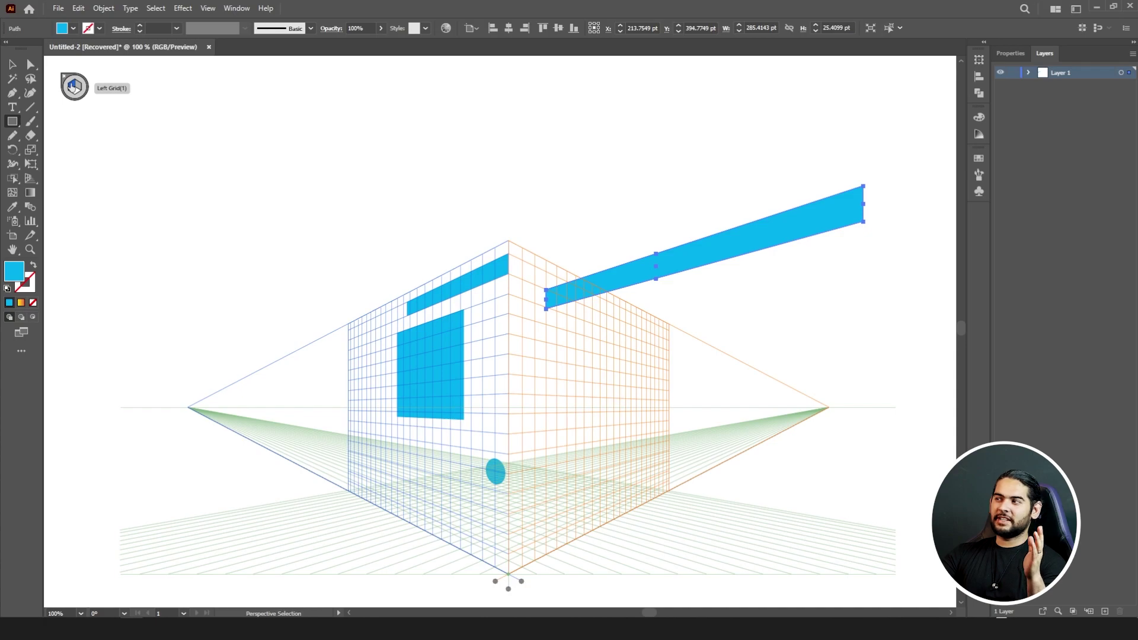
pyautogui.hotkey('ctrl', 'shift', 'a')
pyautogui.press('m')
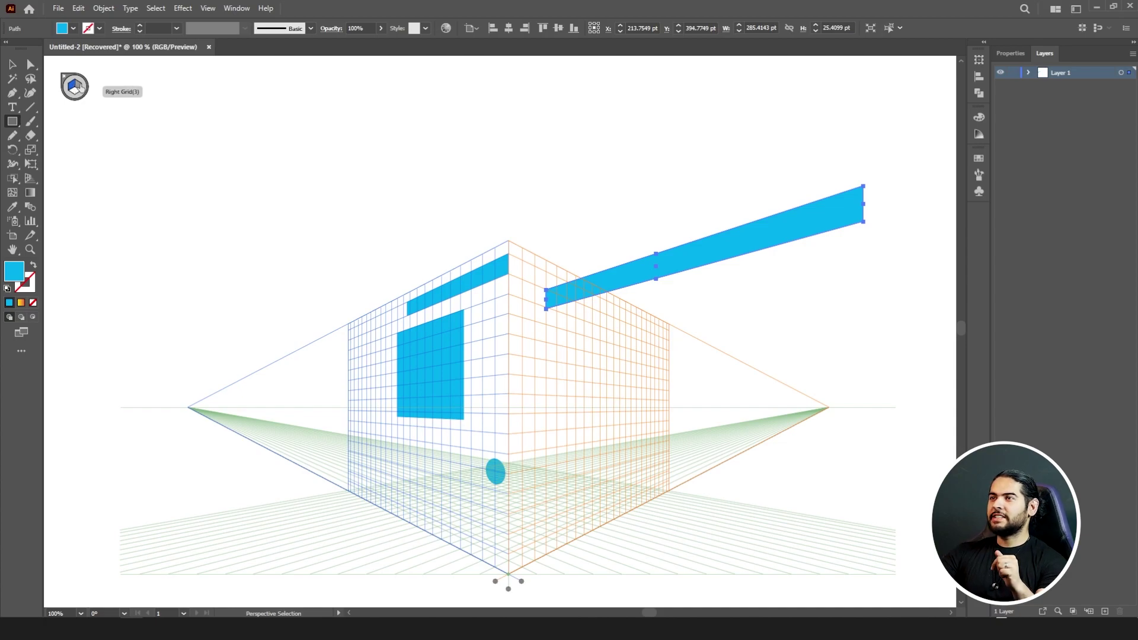
pyautogui.hotkey('ctrl', 'shift', 'a')
pyautogui.press('m')
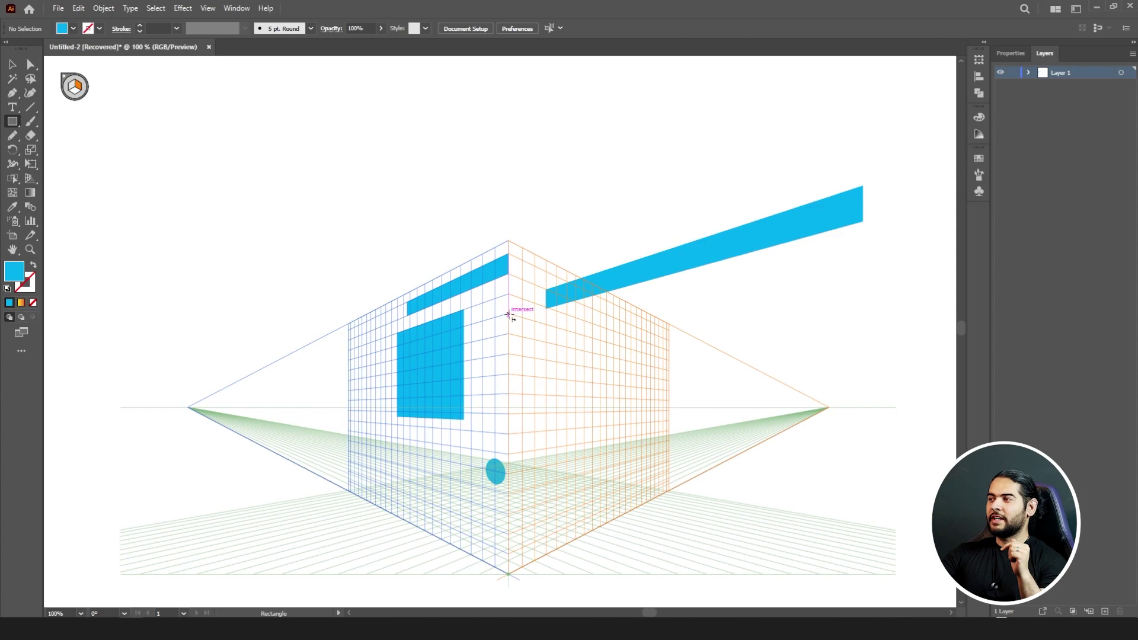
pyautogui.moveTo(508, 314); pyautogui.dragTo(667, 368)
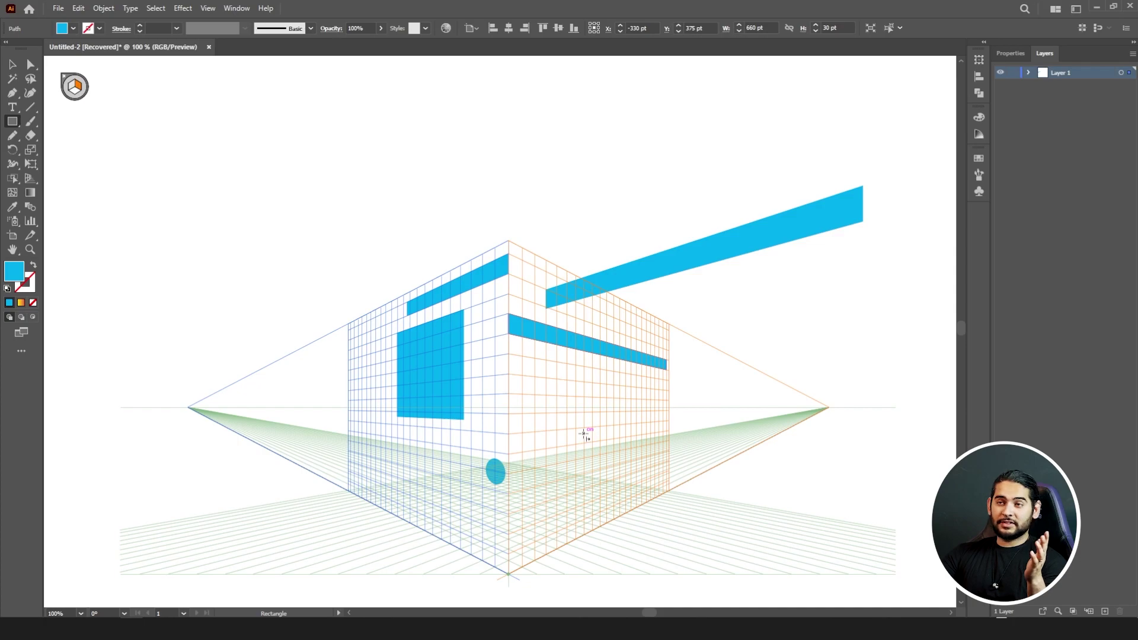
# - Make the horizontal grid plane active and draw a rectangle about 679 by 693 pt covering the floor between both walls
pyautogui.click(79, 104)
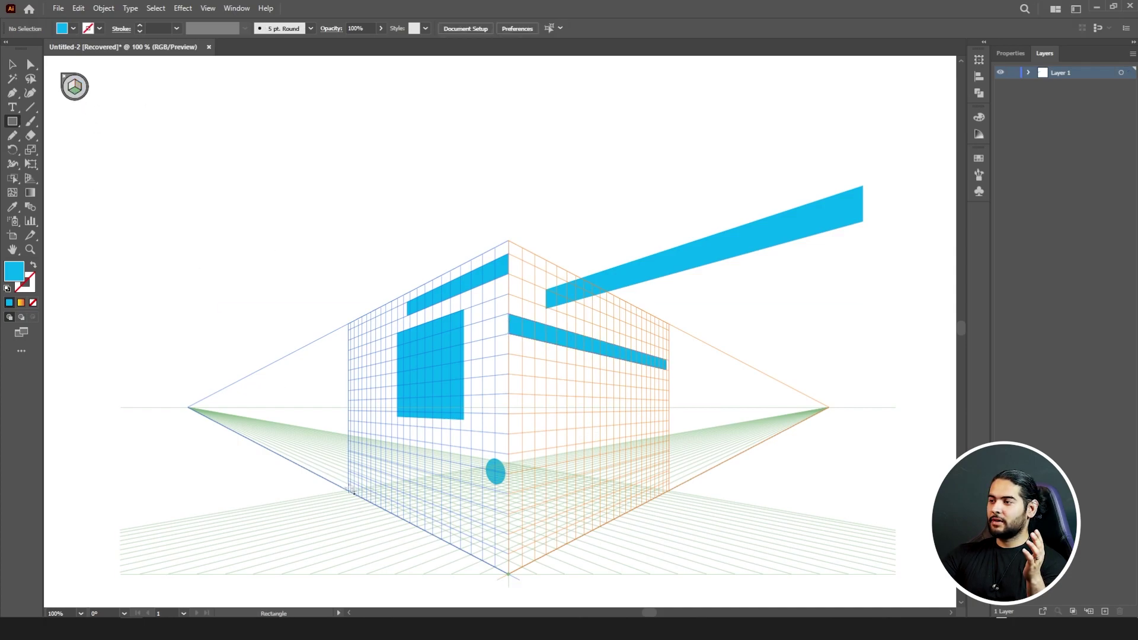
pyautogui.moveTo(349, 491); pyautogui.dragTo(672, 491)
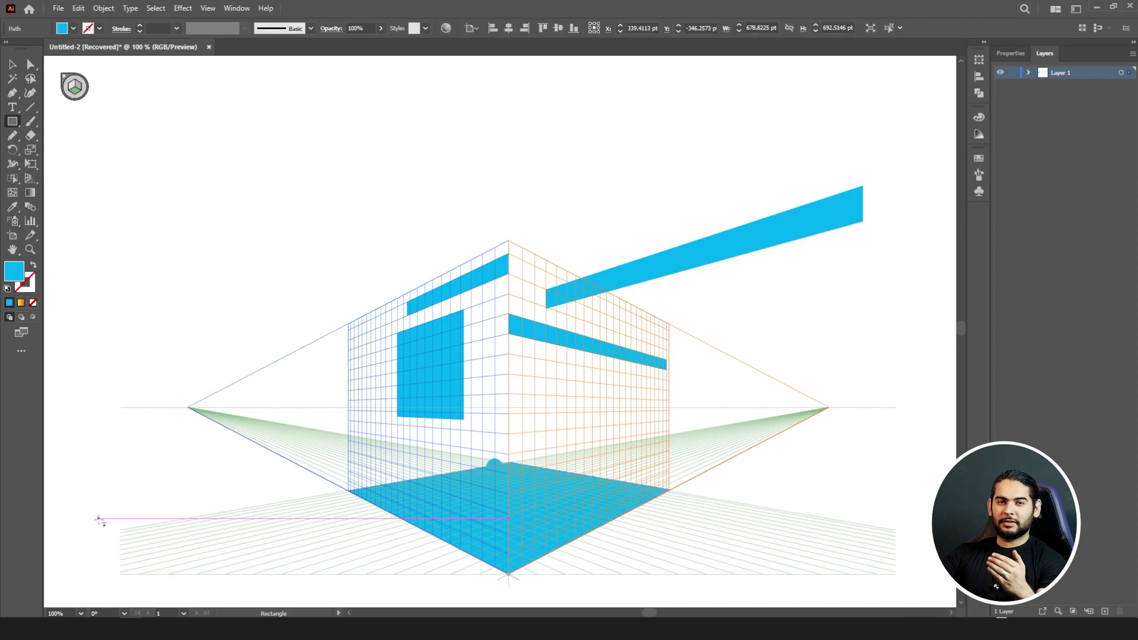
# - Undo the floor rectangle and the strips drawn over the right side of the grid
pyautogui.hotkey('ctrl', 'z')
pyautogui.hotkey('ctrl', 'z')
pyautogui.hotkey('ctrl', 'z')
pyautogui.hotkey('ctrl', 'z')
pyautogui.hotkey('ctrl', 'z')
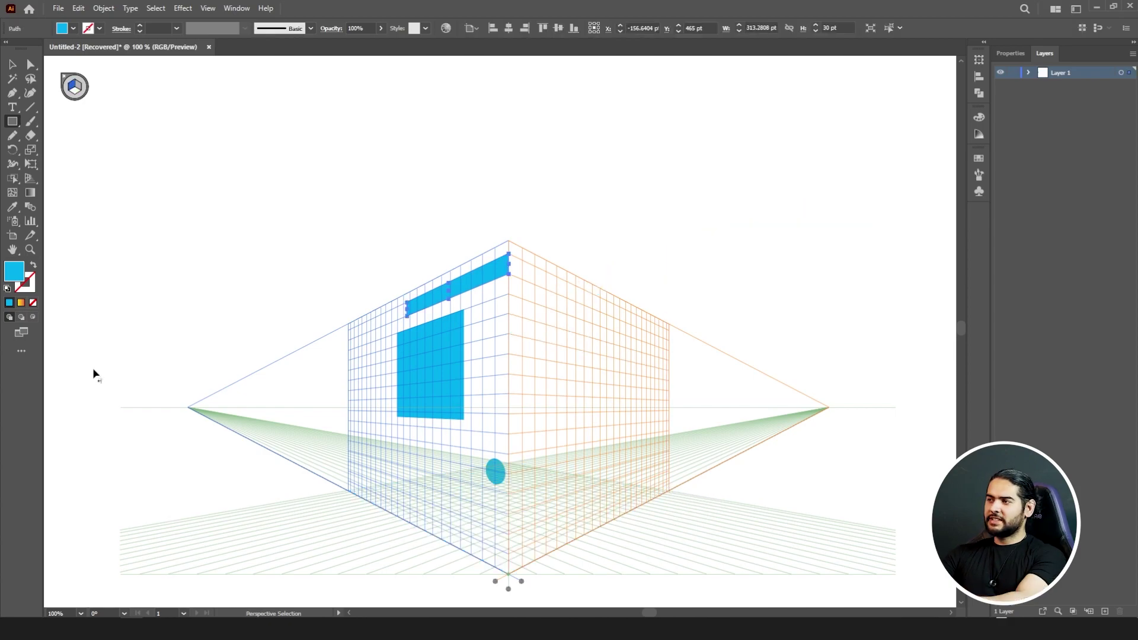
# - Delete the ellipse and the blue rectangle to leave the perspective grid empty
pyautogui.click(13, 64)
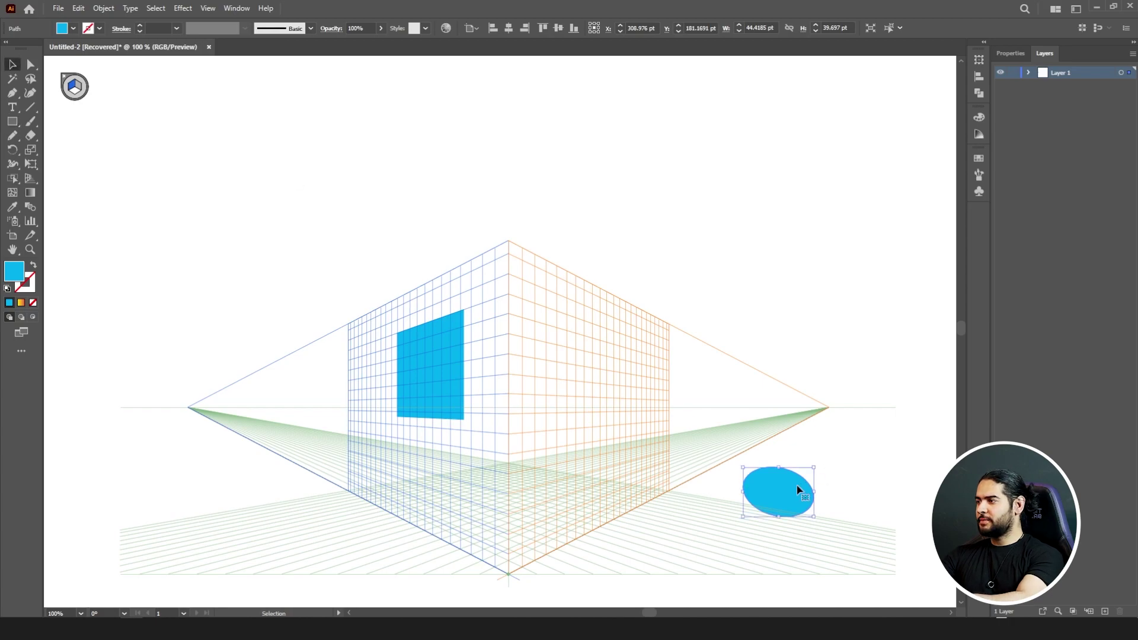
pyautogui.press('Delete')
pyautogui.click(446, 374)
pyautogui.press('Delete')
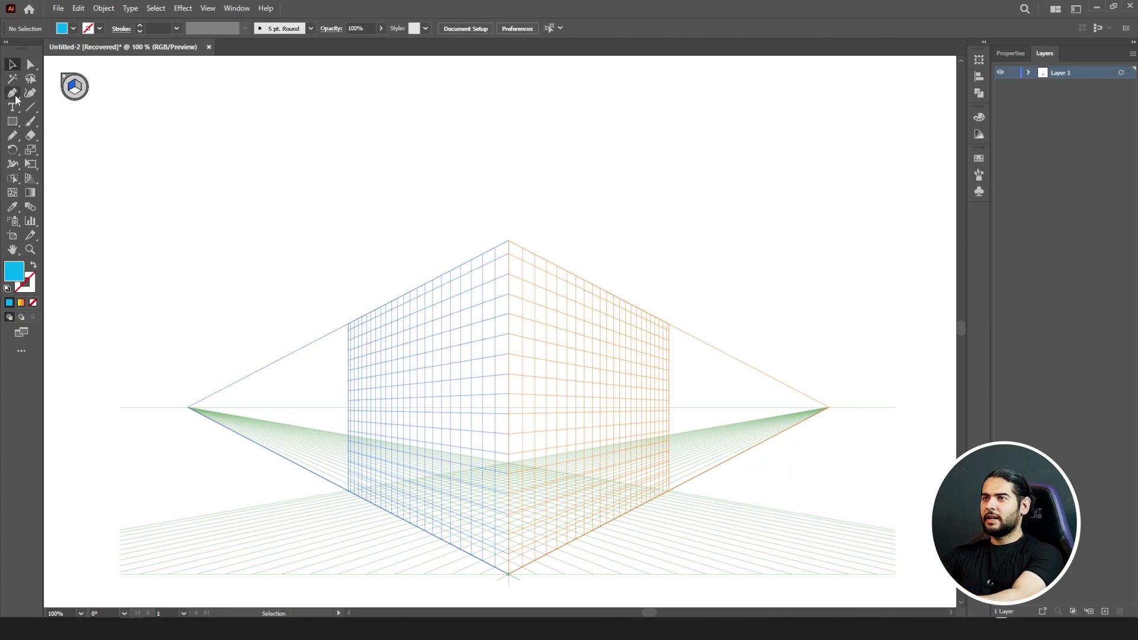
# - Draw a rectangle about 672 pt wide and 500 pt high covering the whole left plane, and try a lighter blue fill
pyautogui.click(13, 120)
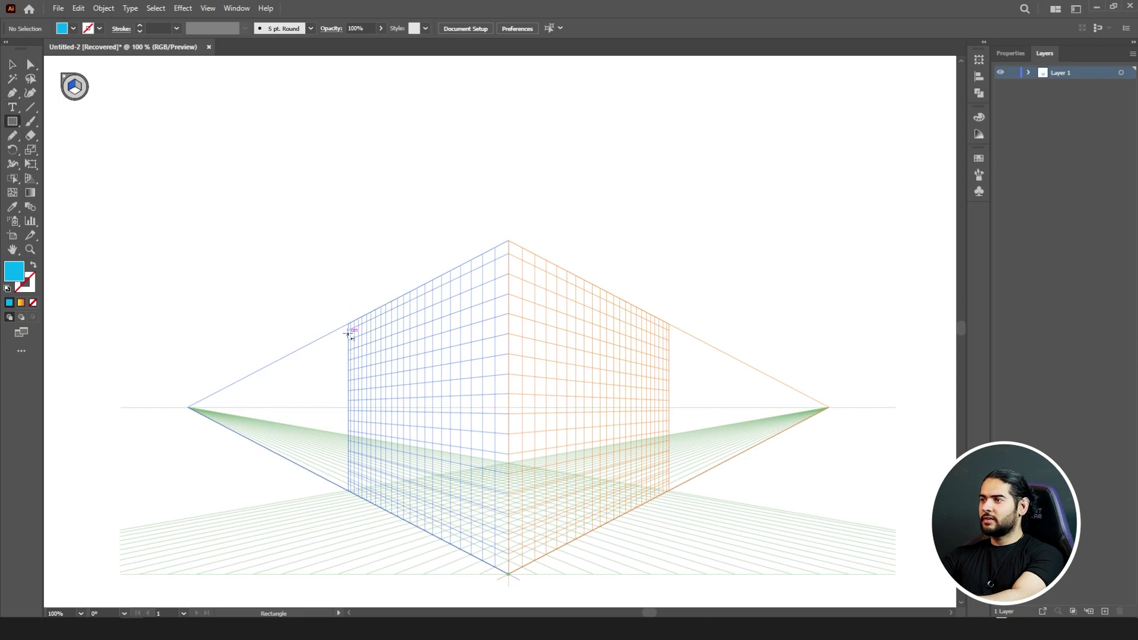
pyautogui.moveTo(348, 325); pyautogui.dragTo(515, 578)
pyautogui.doubleClick(15, 272)
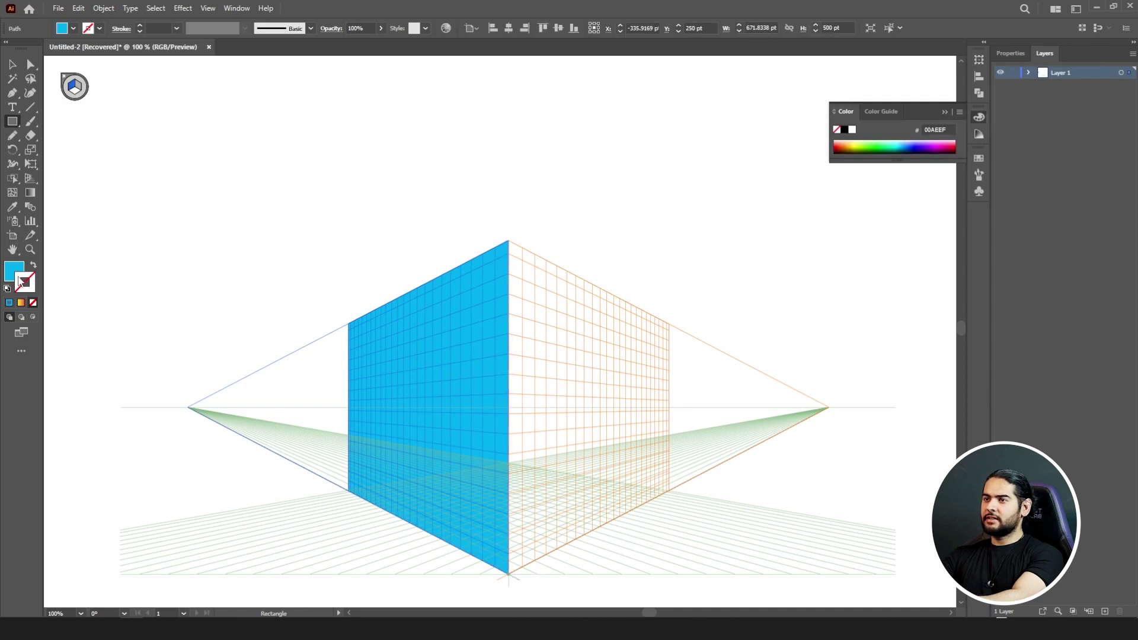
pyautogui.click(822, 238)
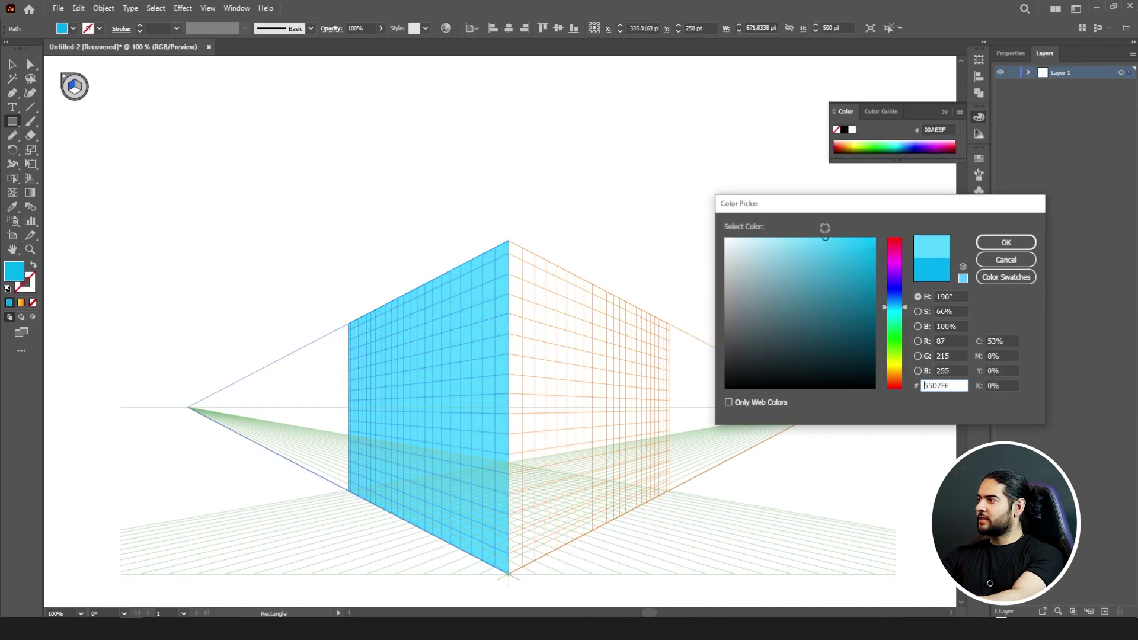
pyautogui.click(1006, 260)
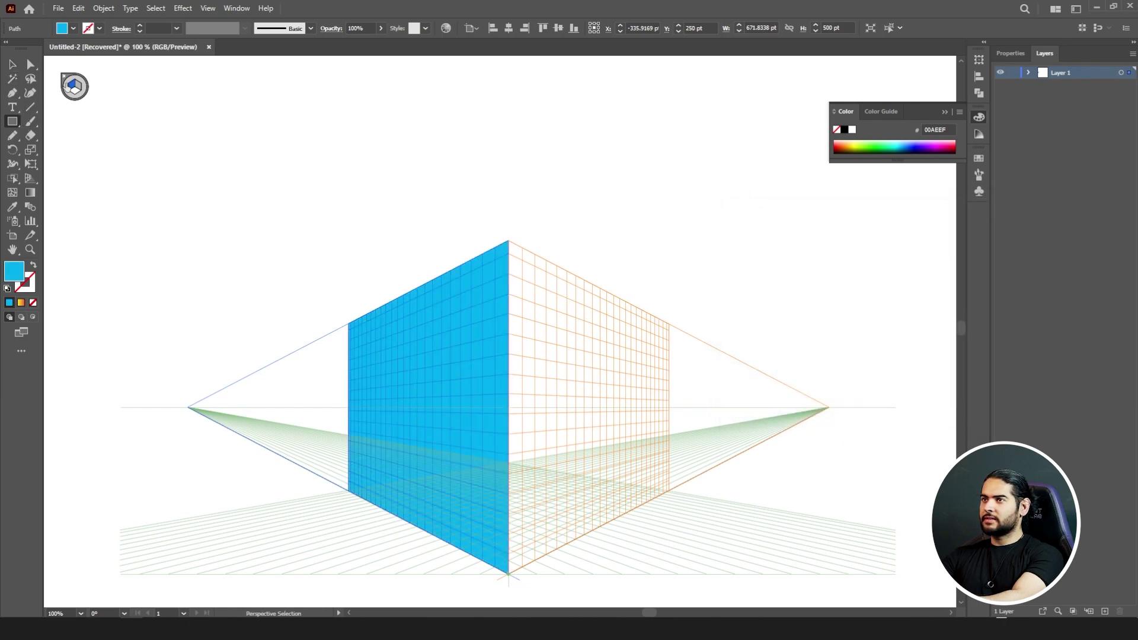
# - Make the right grid plane active, cover it with a rectangle filled with pale blue #B3EDFF, and deselect it
pyautogui.click(78, 88)
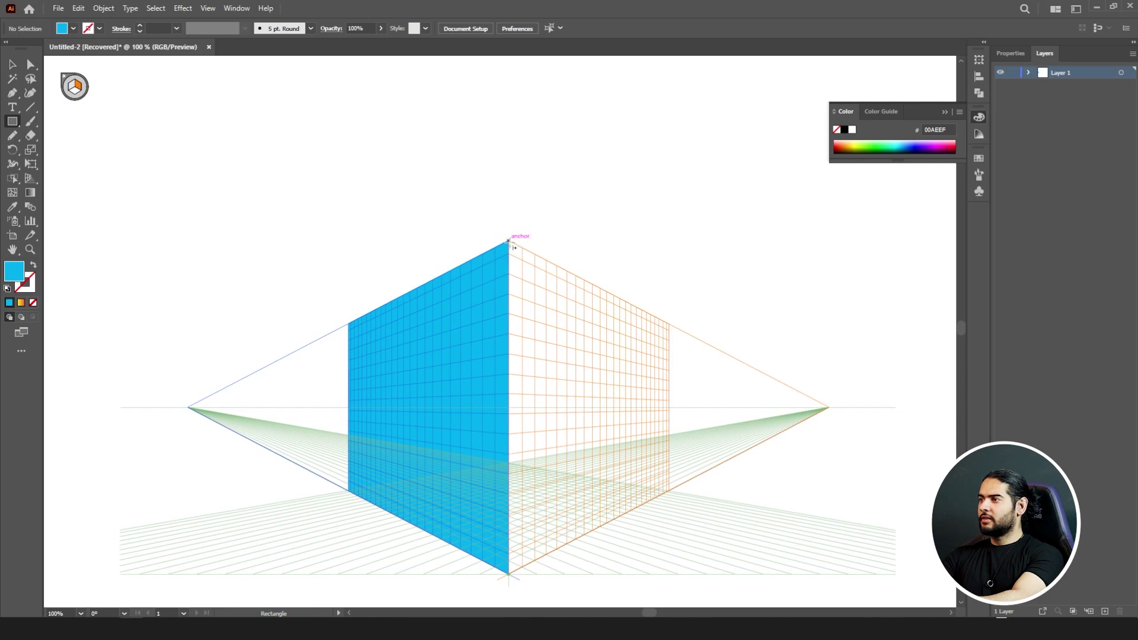
pyautogui.moveTo(509, 242); pyautogui.dragTo(671, 493)
pyautogui.press('v')
pyautogui.click(564, 196)
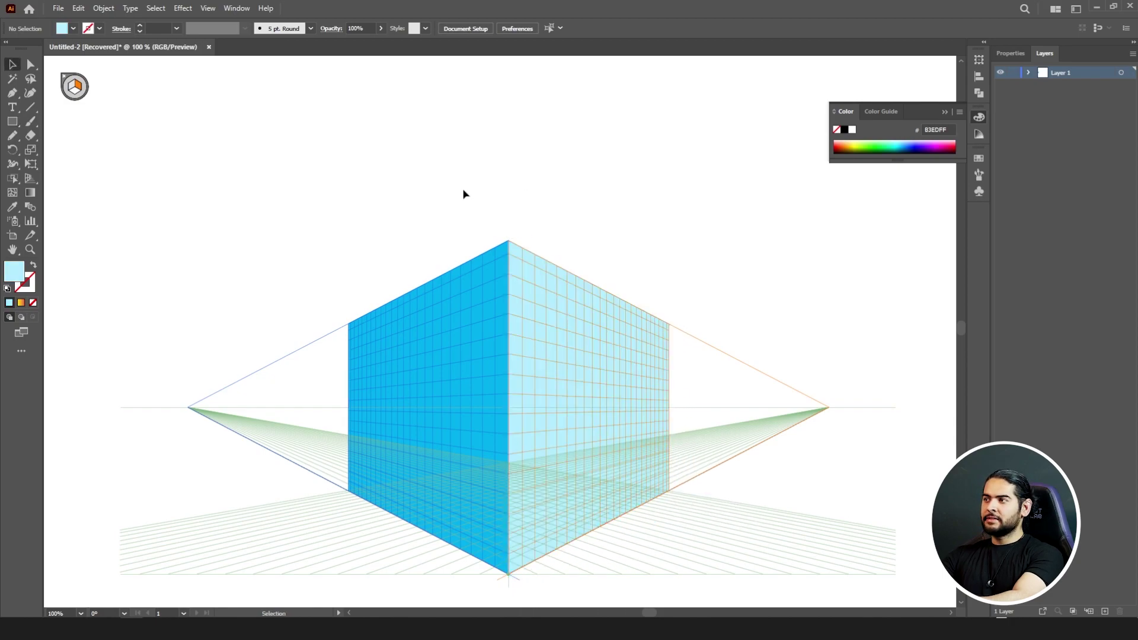
# - Hide the perspective grid to view only the two filled faces
pyautogui.hotkey('shift', 'p')
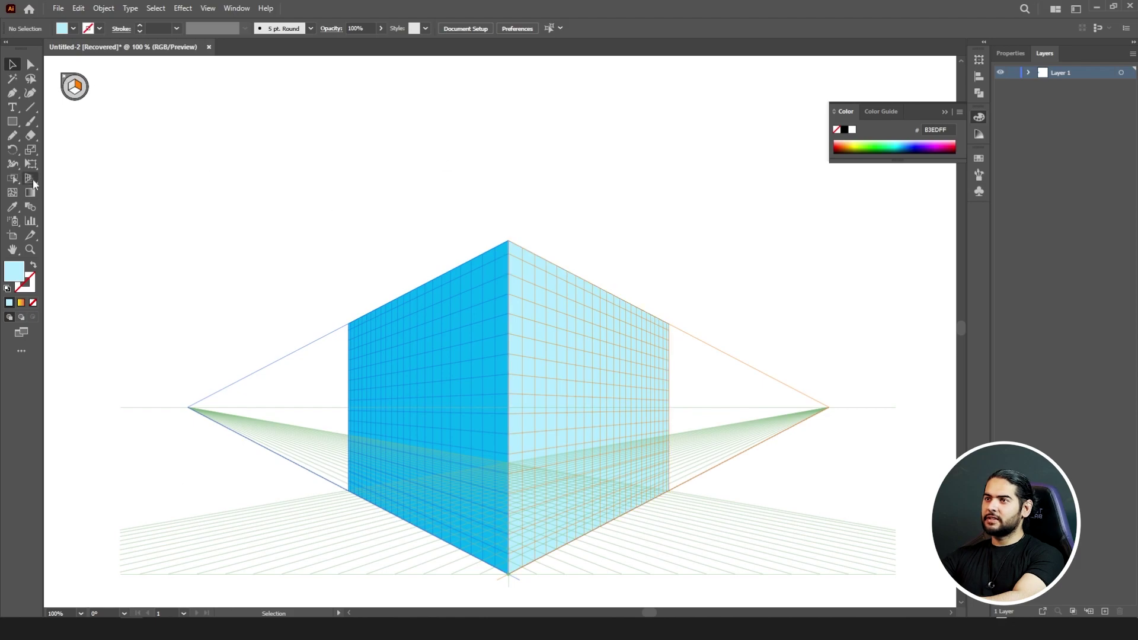
pyautogui.click(63, 78)
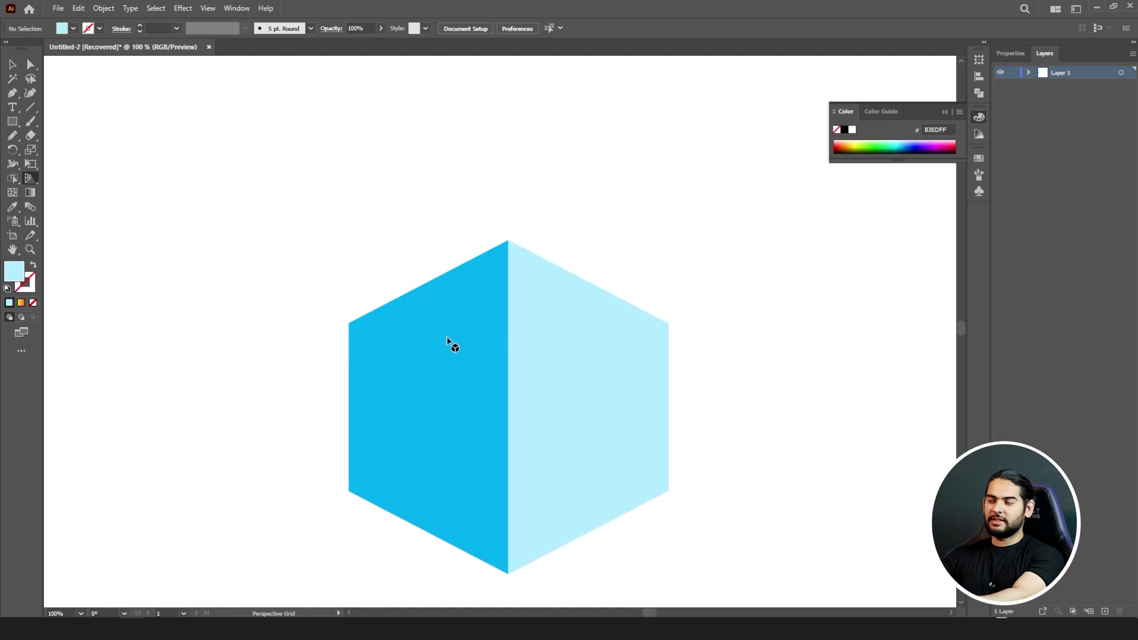
# - Undo the grid hiding and both face rectangles, back to an empty perspective grid
pyautogui.hotkey('ctrl', 'z')
pyautogui.hotkey('ctrl', 'z')
pyautogui.hotkey('ctrl', 'z')
pyautogui.hotkey('ctrl', 'z')
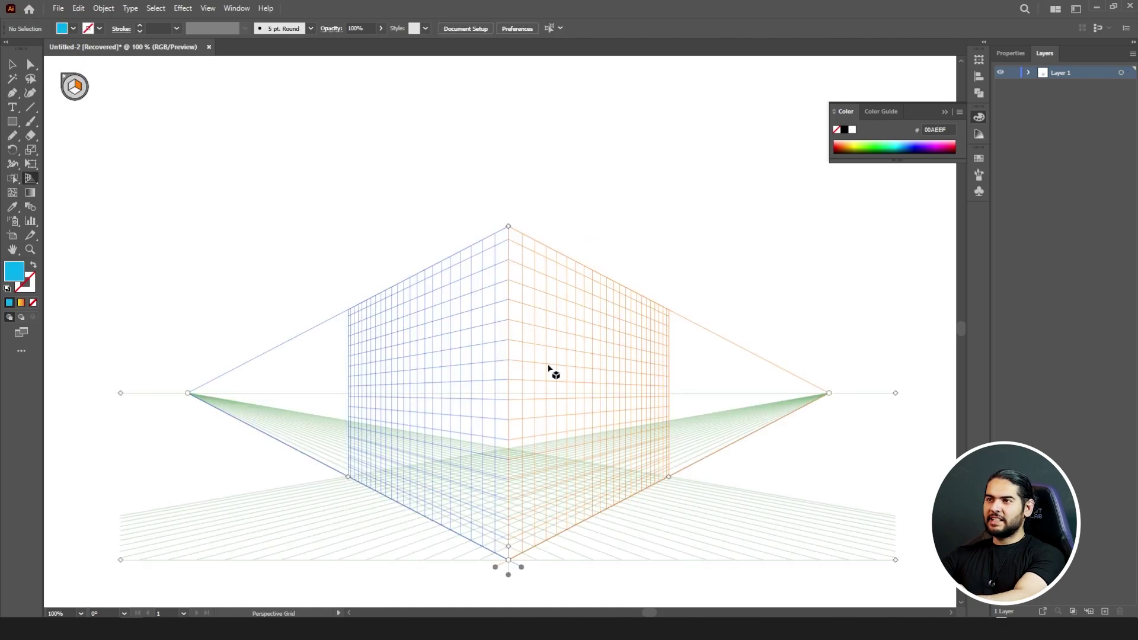
# - Enlarge the perspective grid's cells and reduce the grid's height and its extent on both the left and right planes
pyautogui.moveTo(509, 548); pyautogui.dragTo(508, 493)
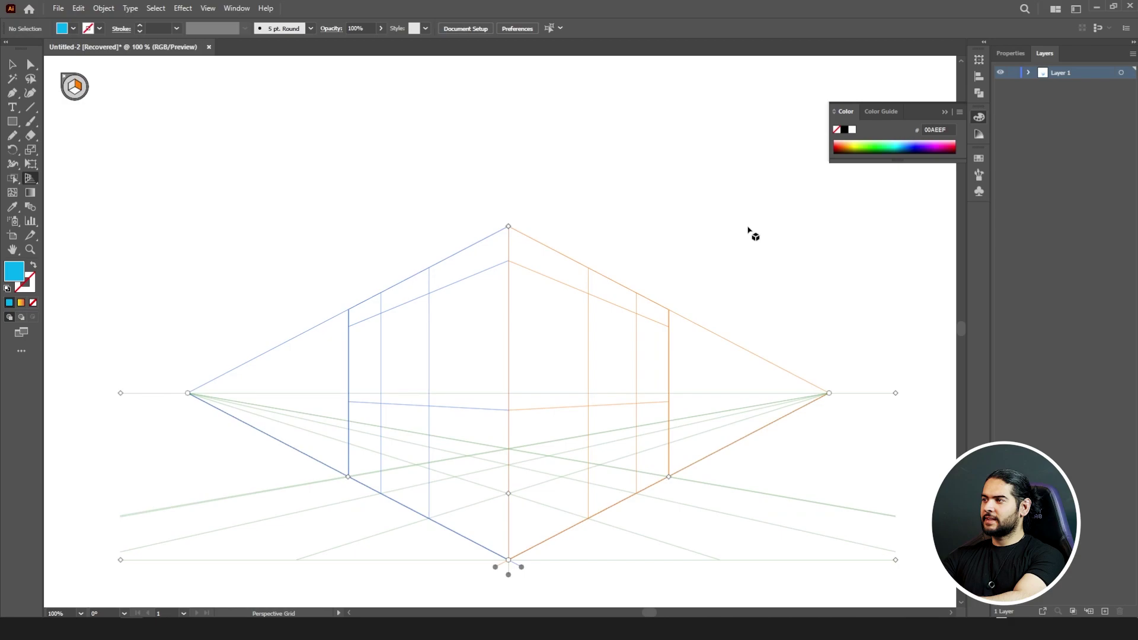
pyautogui.moveTo(508, 228); pyautogui.dragTo(511, 112)
pyautogui.moveTo(508, 493)
pyautogui.mouseDown()
pyautogui.moveTo(513, 524)
pyautogui.moveTo(508, 508)
pyautogui.mouseUp()
pyautogui.moveTo(669, 483); pyautogui.dragTo(646, 499)
pyautogui.moveTo(360, 483); pyautogui.dragTo(391, 500)
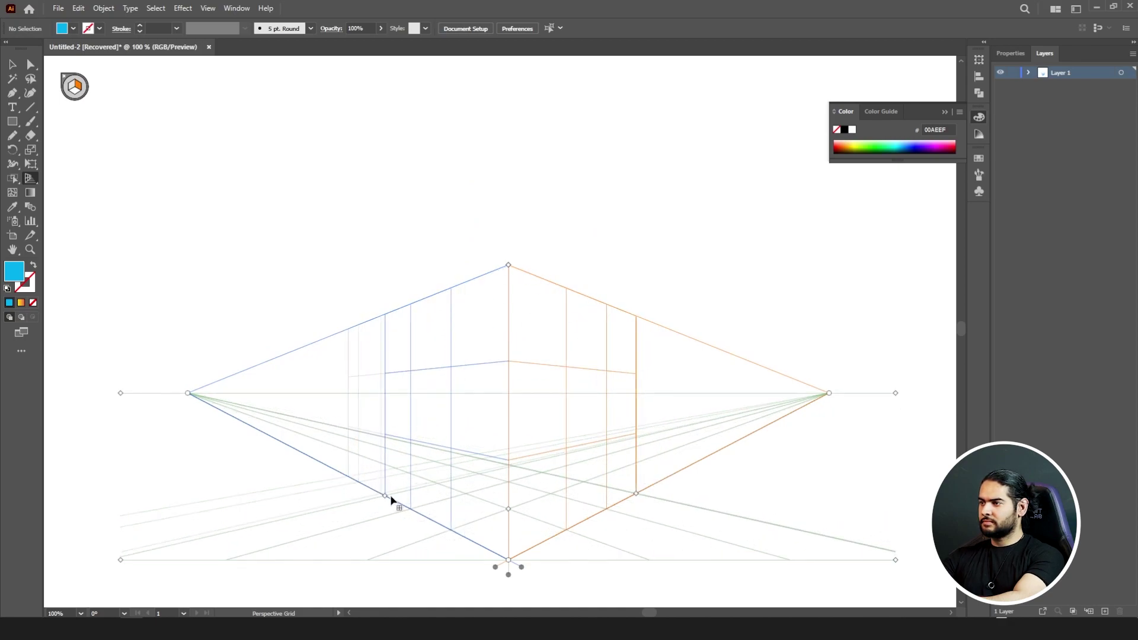
# - Make the left grid plane active and draw a rectangle over its outermost upper cell
pyautogui.moveTo(11, 121); pyautogui.dragTo(76, 126)
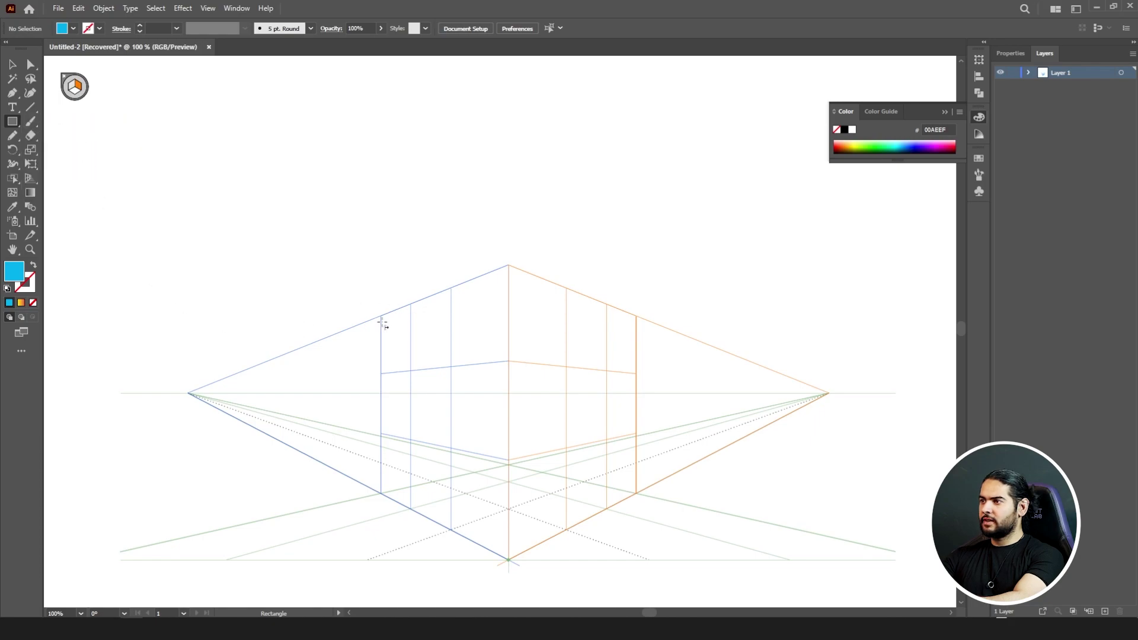
pyautogui.moveTo(382, 318); pyautogui.dragTo(399, 350)
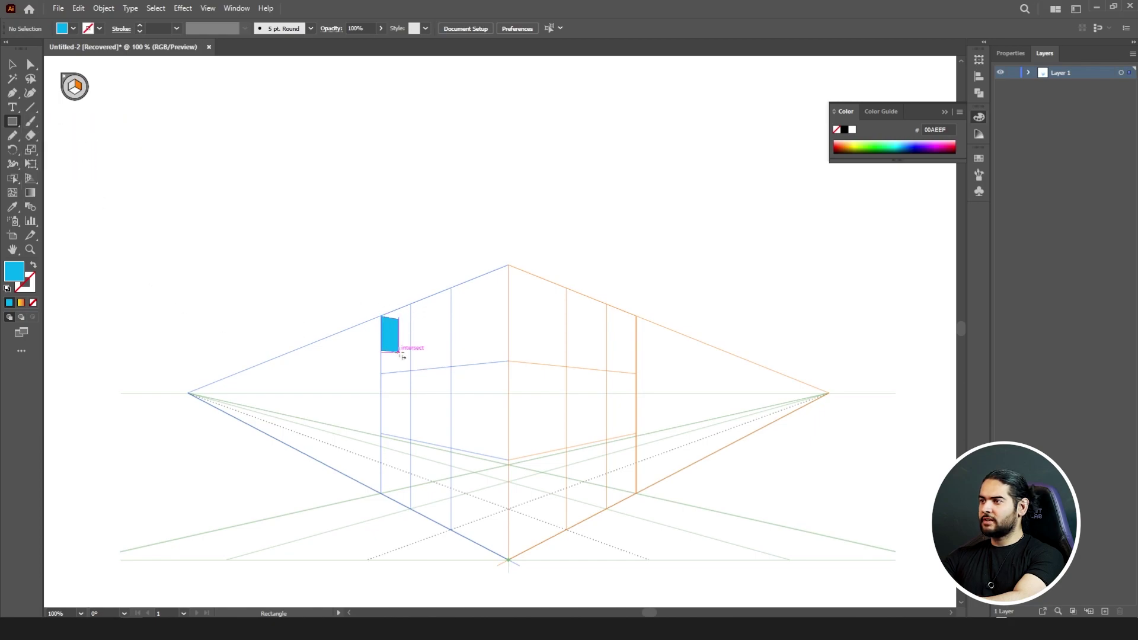
pyautogui.hotkey('ctrl', 'z')
pyautogui.click(71, 87)
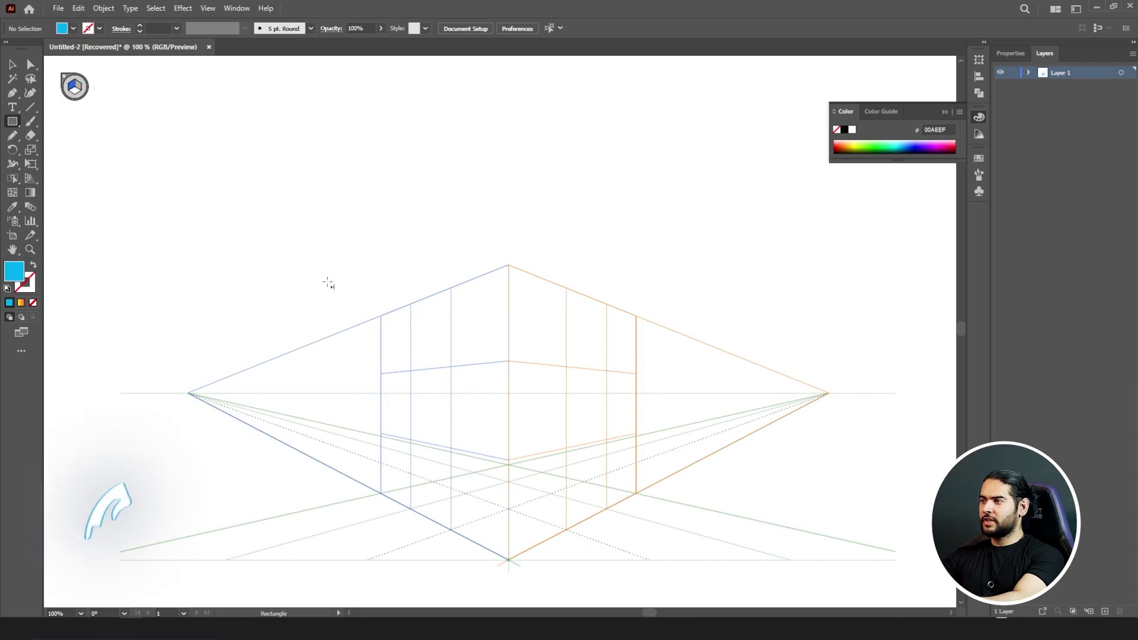
pyautogui.moveTo(380, 316); pyautogui.dragTo(427, 372)
# - Fill the new cell rectangle with red #FF0000
pyautogui.doubleClick(13, 274)
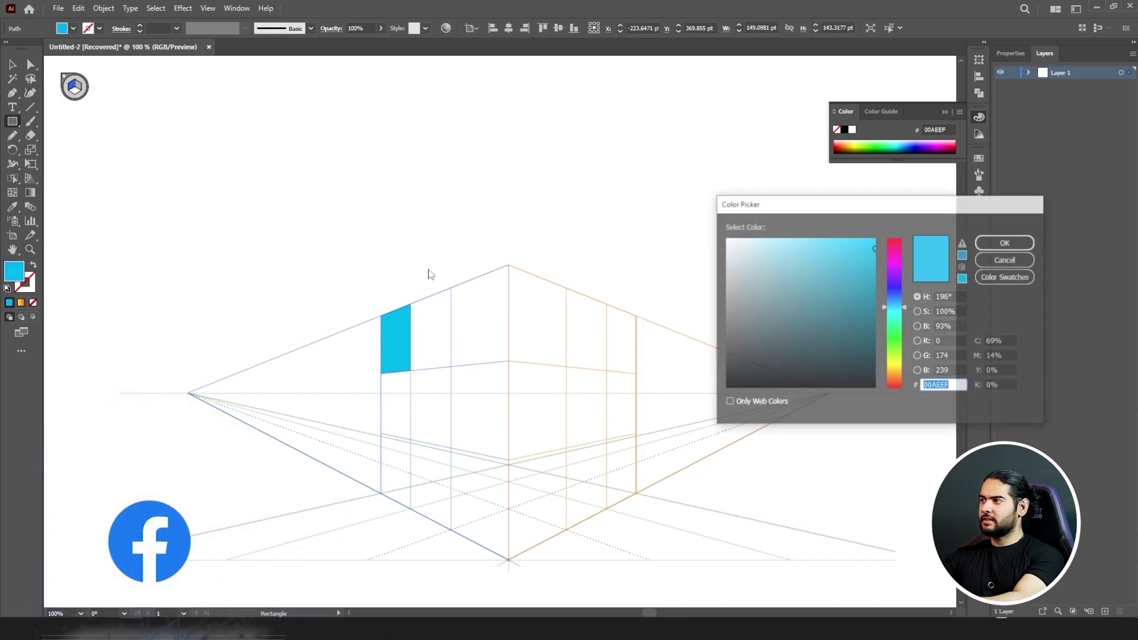
pyautogui.moveTo(894, 268); pyautogui.dragTo(875, 238)
pyautogui.click(848, 251)
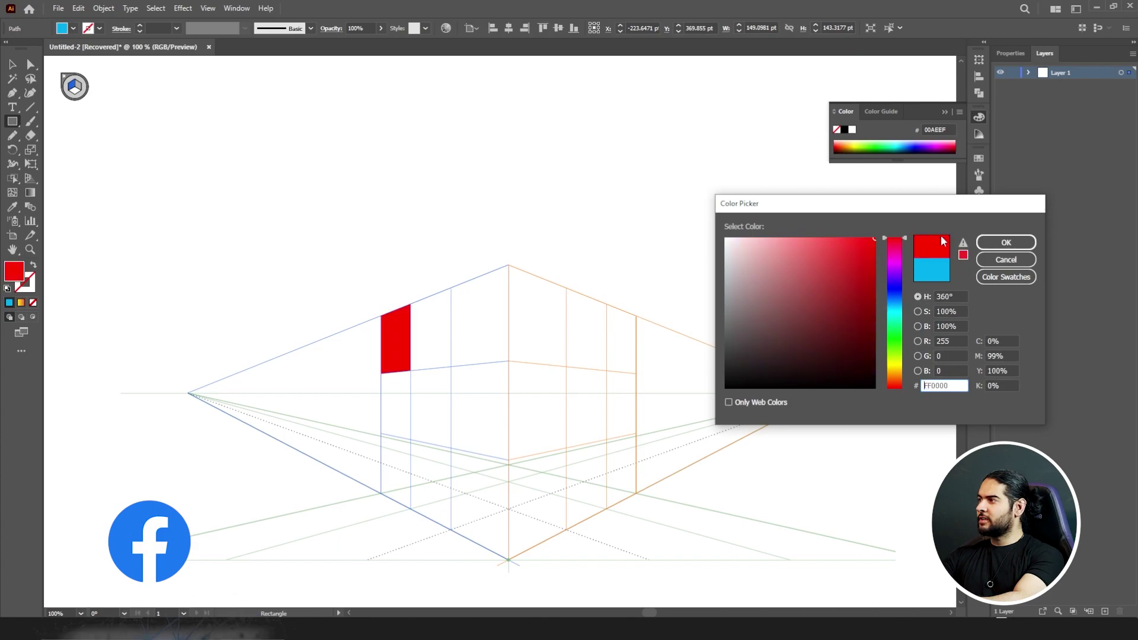
pyautogui.click(1006, 243)
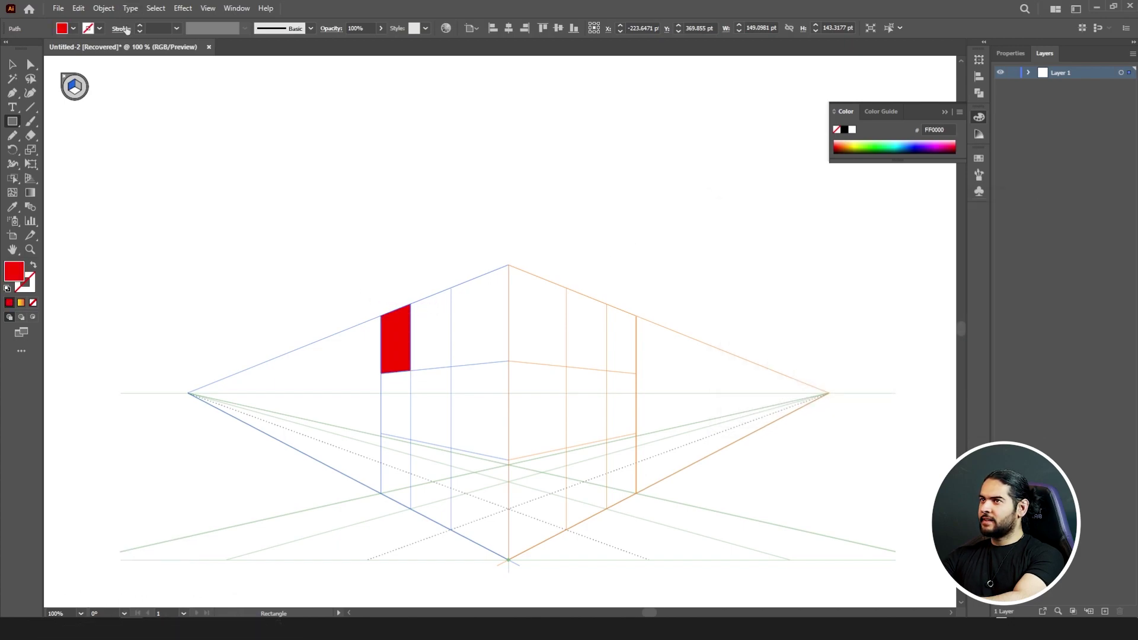
# - Give the red rectangle a black stroke with a weight of 2 pt
pyautogui.click(97, 28)
pyautogui.click(34, 48)
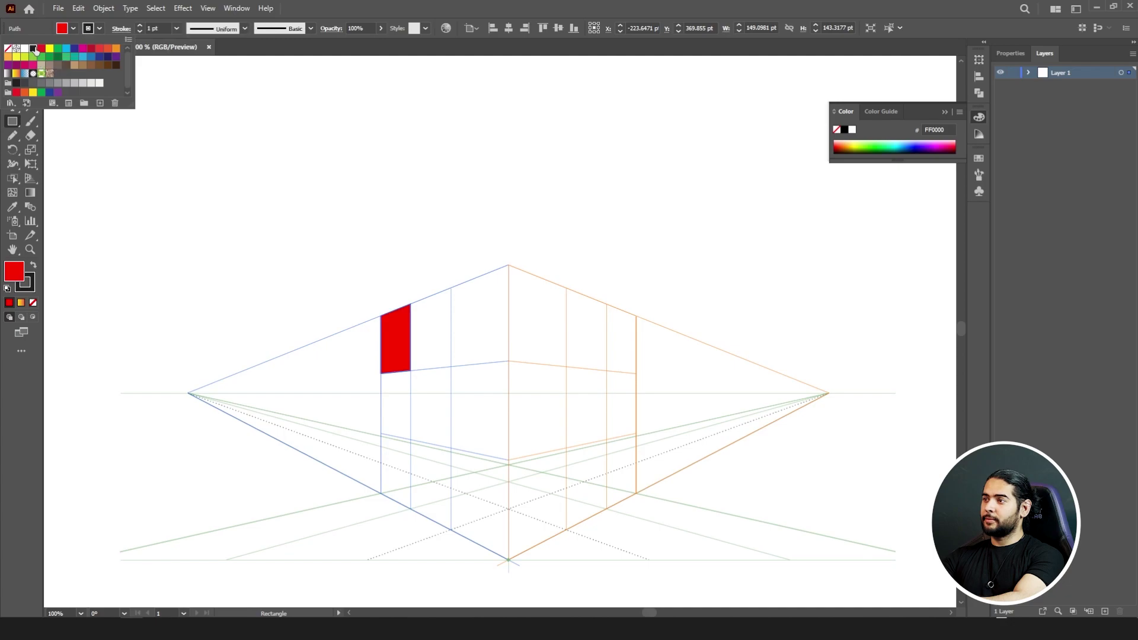
pyautogui.click(138, 24)
pyautogui.click(138, 25)
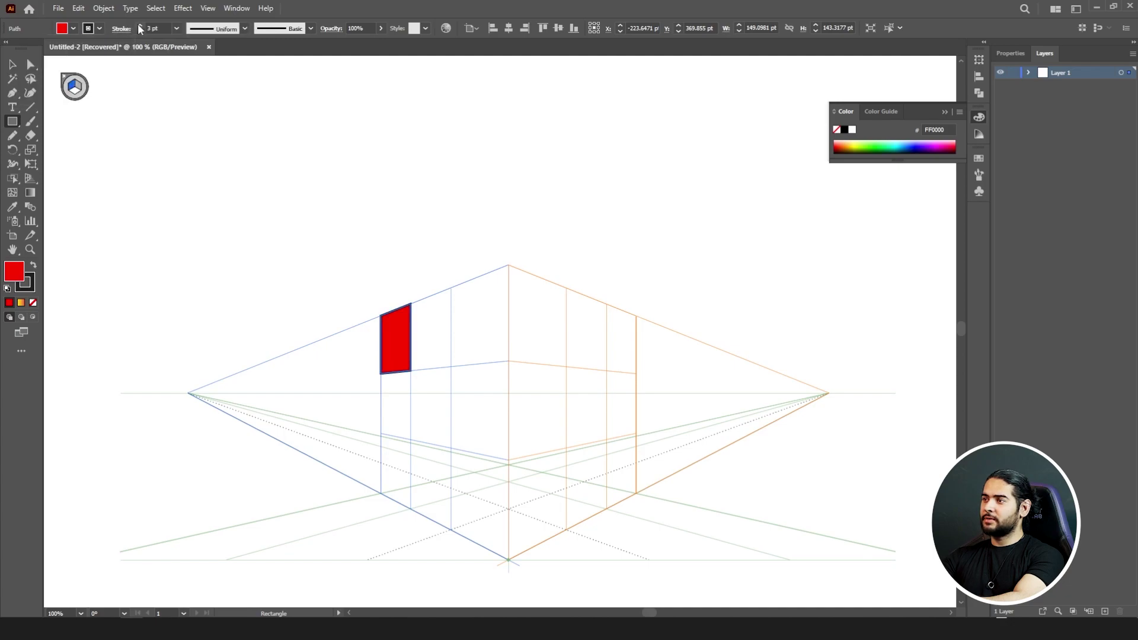
pyautogui.click(139, 31)
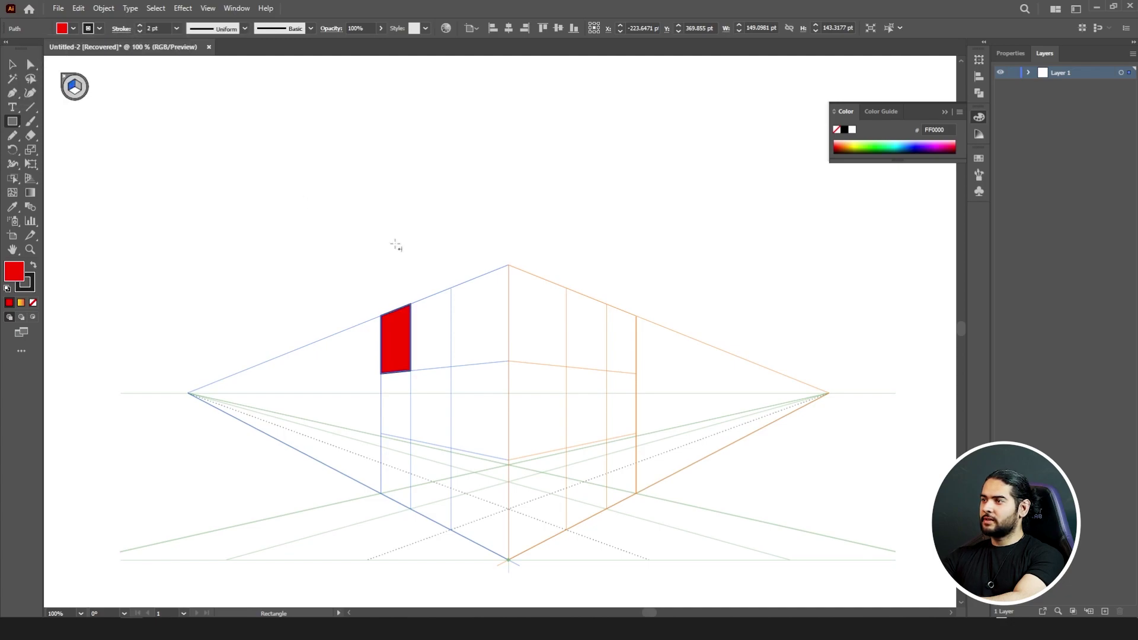
# - Cover the remaining cells of the left grid plane with matching red, black-outlined rectangles to complete a three-by-three face
pyautogui.moveTo(413, 305)
pyautogui.mouseDown()
pyautogui.moveTo(450, 289)
pyautogui.moveTo(508, 361)
pyautogui.mouseUp()
pyautogui.moveTo(381, 372); pyautogui.dragTo(410, 439)
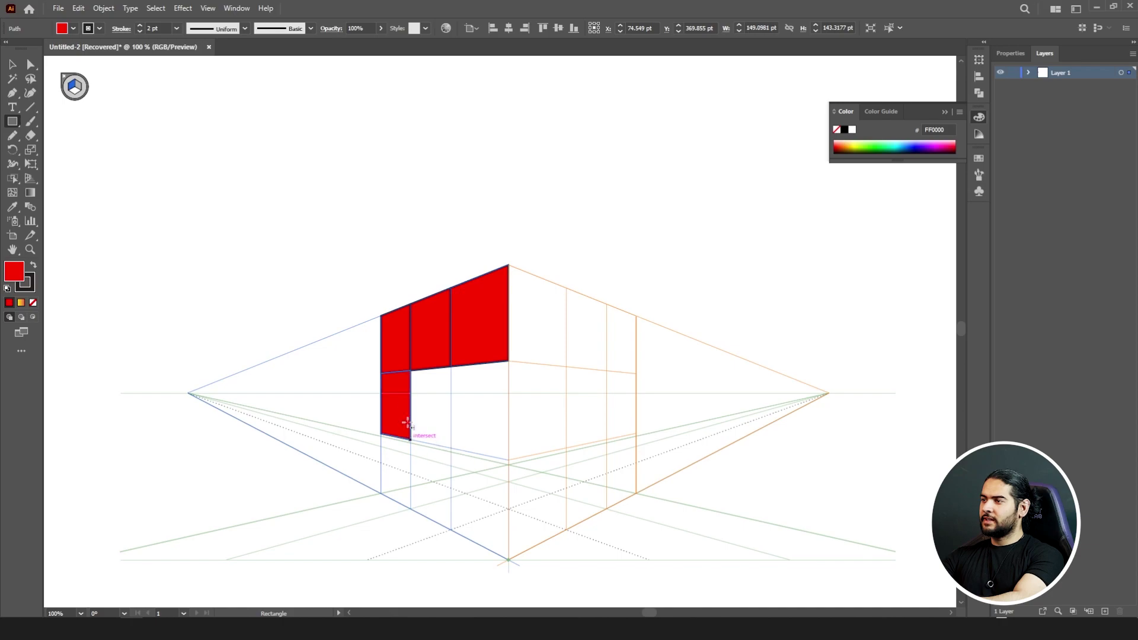
pyautogui.moveTo(410, 371); pyautogui.dragTo(451, 446)
pyautogui.moveTo(451, 367); pyautogui.dragTo(508, 460)
pyautogui.moveTo(382, 434); pyautogui.dragTo(508, 559)
# - Make the right grid plane active with nothing selected and cover all its cells with black-outlined rectangles in three rows
pyautogui.click(79, 87)
pyautogui.hotkey('ctrl', 'shift', 'a')
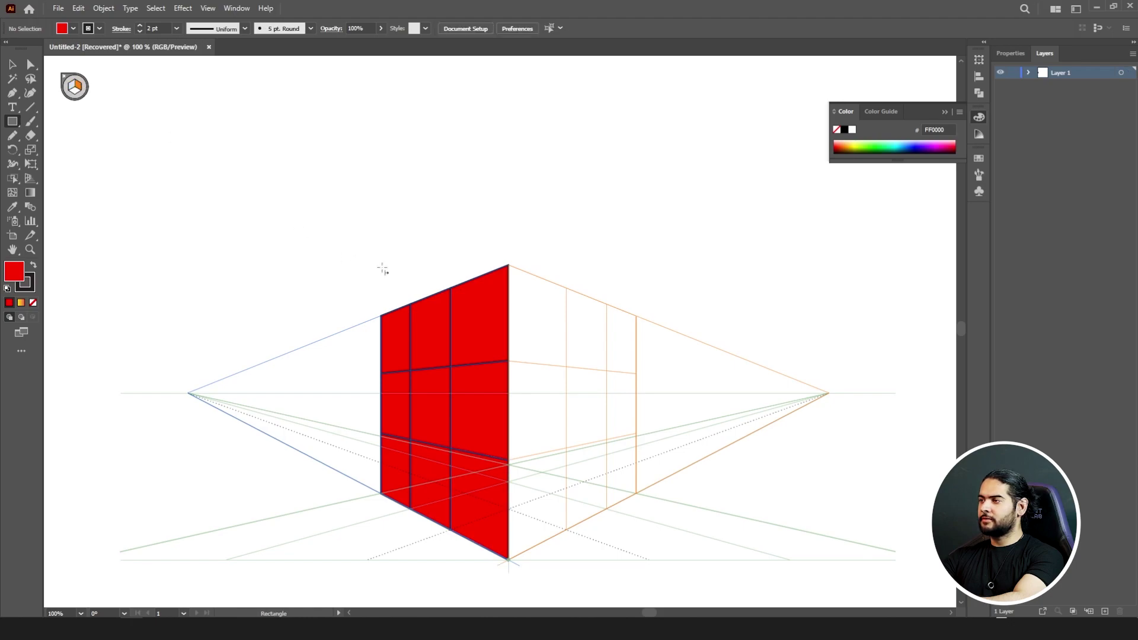
pyautogui.moveTo(508, 265); pyautogui.dragTo(636, 373)
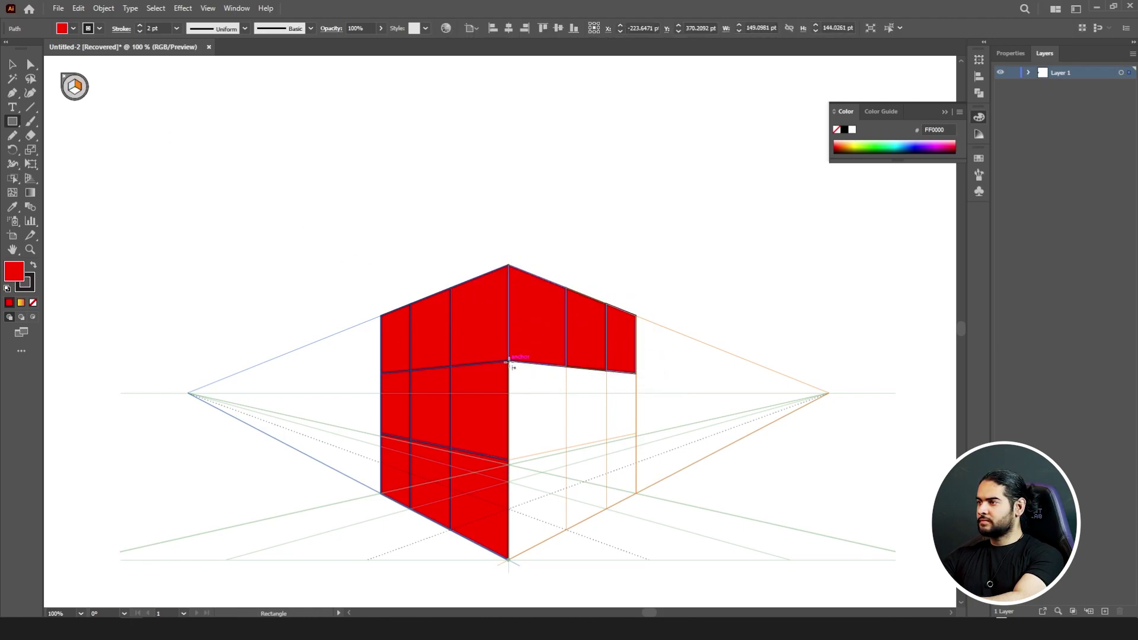
pyautogui.moveTo(509, 361); pyautogui.dragTo(636, 437)
pyautogui.moveTo(508, 461); pyautogui.dragTo(600, 499)
pyautogui.hotkey('ctrl', 'z')
pyautogui.moveTo(508, 461); pyautogui.dragTo(566, 529)
pyautogui.moveTo(567, 449); pyautogui.dragTo(636, 492)
# - Select all rectangles of the cube's right face, fill them with blue #0092FF, and deselect them
pyautogui.press('v')
pyautogui.moveTo(518, 322); pyautogui.dragTo(592, 474)
pyautogui.doubleClick(14, 272)
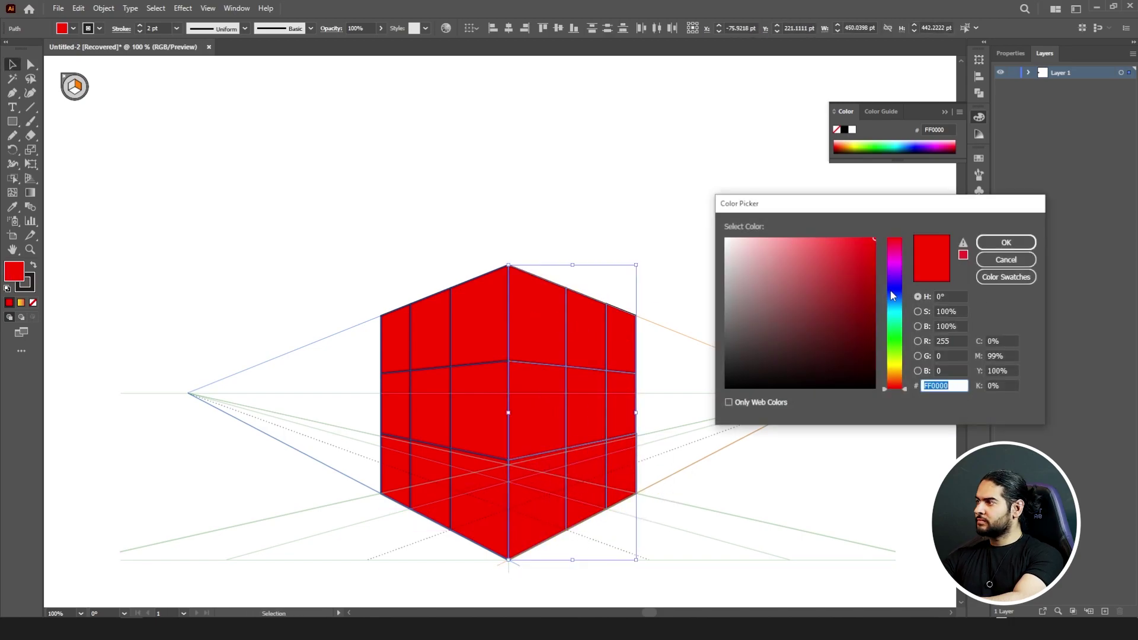
pyautogui.write('0092FF')
pyautogui.press('Return')
pyautogui.click(524, 172)
# - Hide the perspective grid and move the whole cube off the artboard, beyond its right edge
pyautogui.hotkey('shift', 'p')
pyautogui.hotkey('ctrl', 'shift', 'i')
pyautogui.hotkey('ctrl', '-')
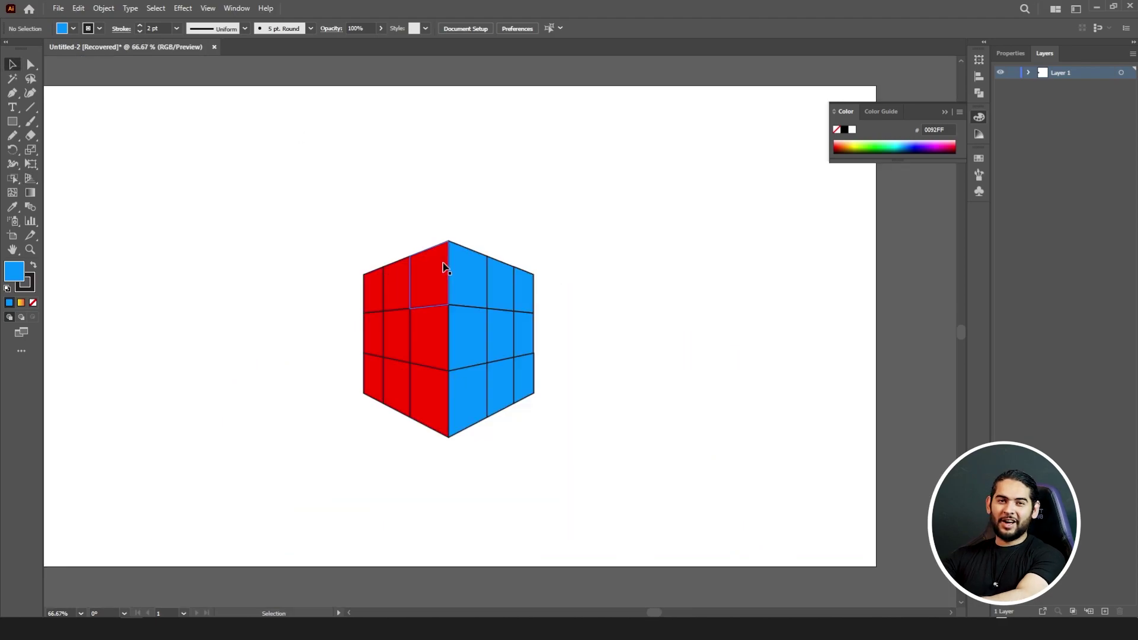
pyautogui.moveTo(332, 246); pyautogui.dragTo(554, 442)
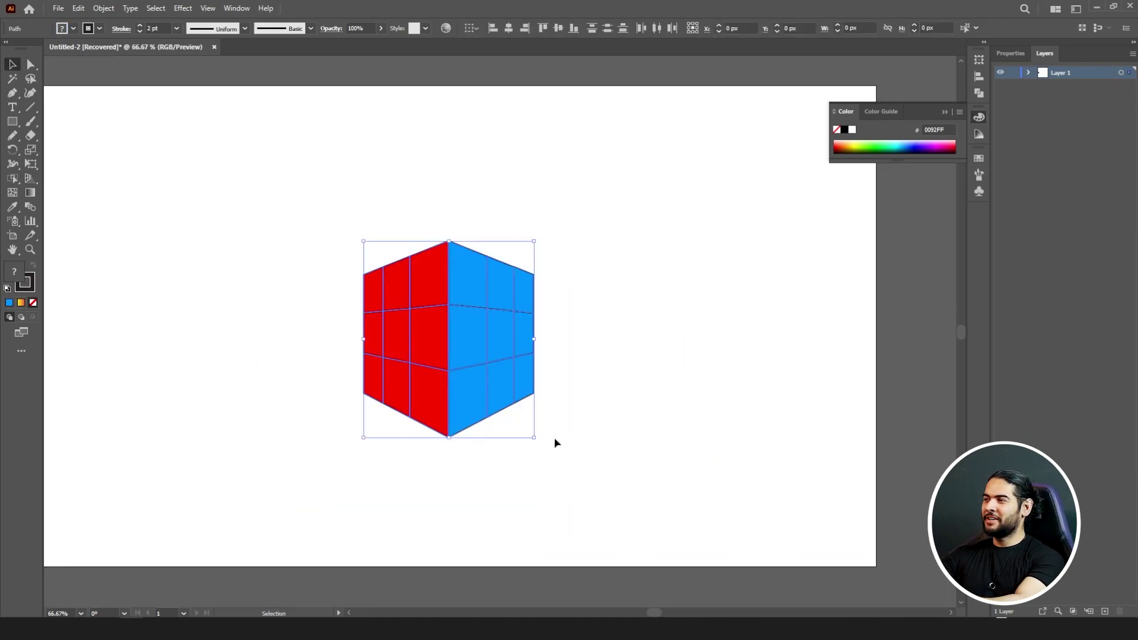
pyautogui.moveTo(474, 338); pyautogui.dragTo(945, 330)
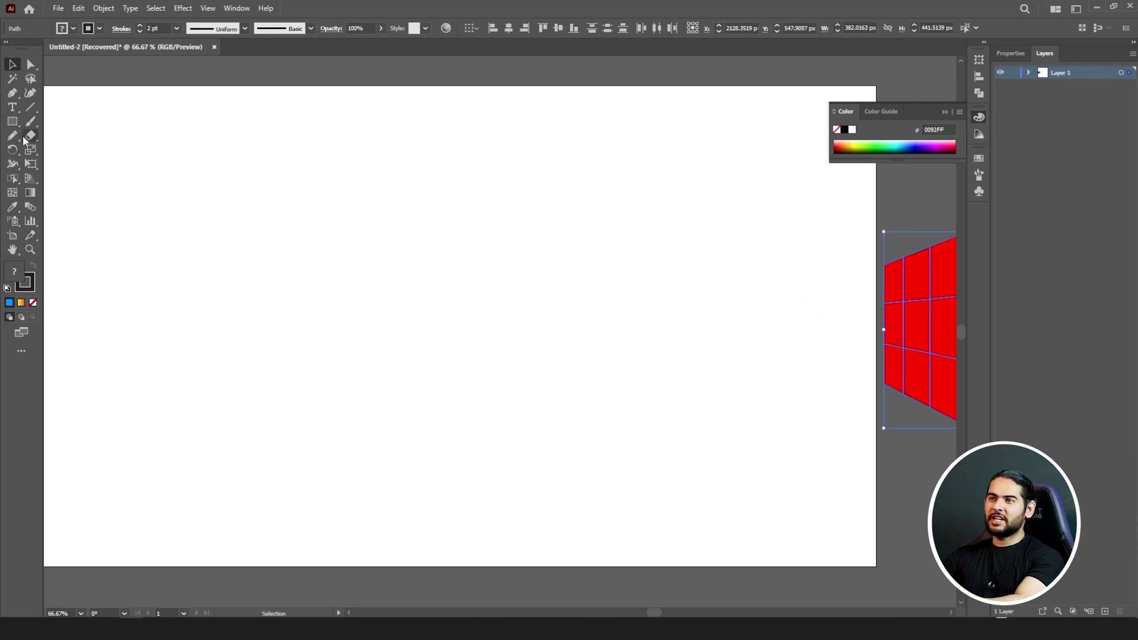
# - Show the perspective grid again and reset it to the two-point perspective preset
pyautogui.click(30, 178)
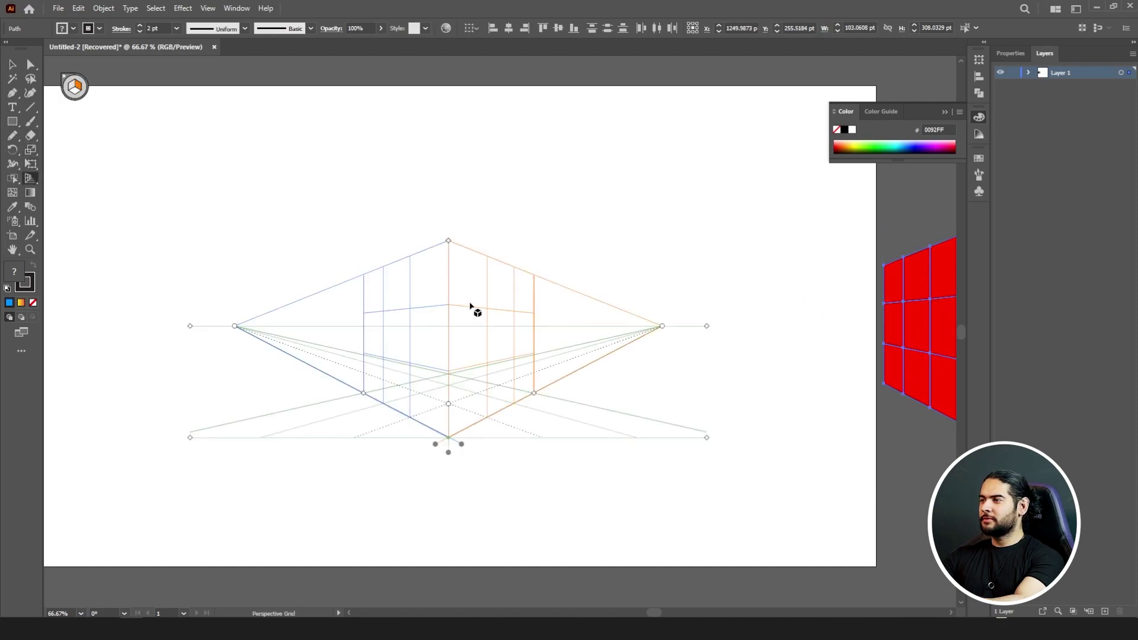
pyautogui.click(202, 9)
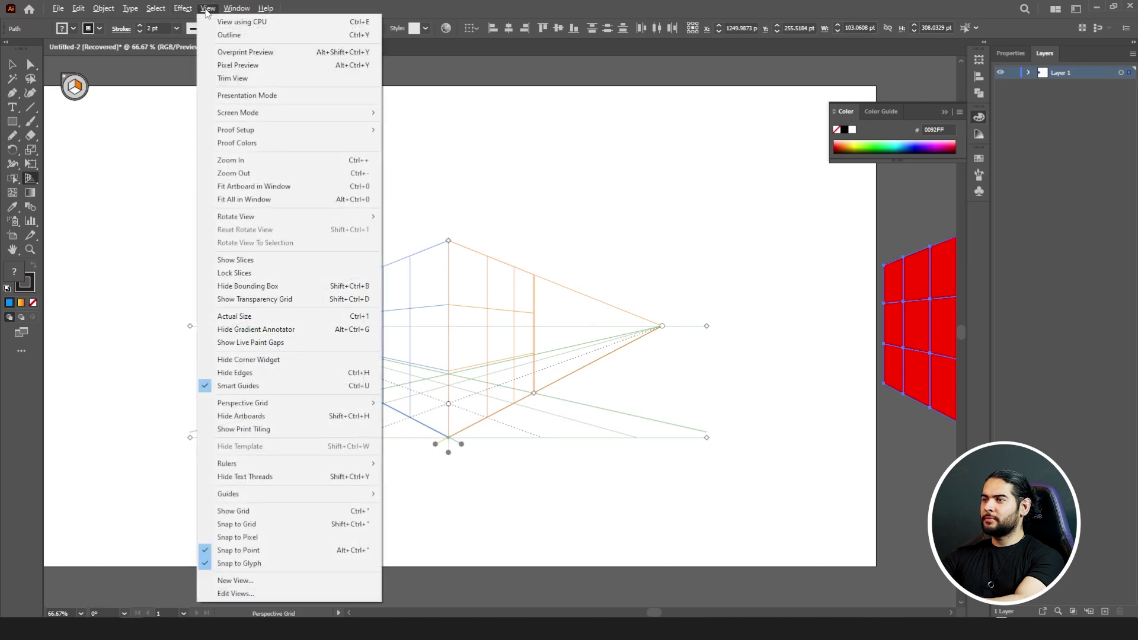
pyautogui.moveTo(357, 402)
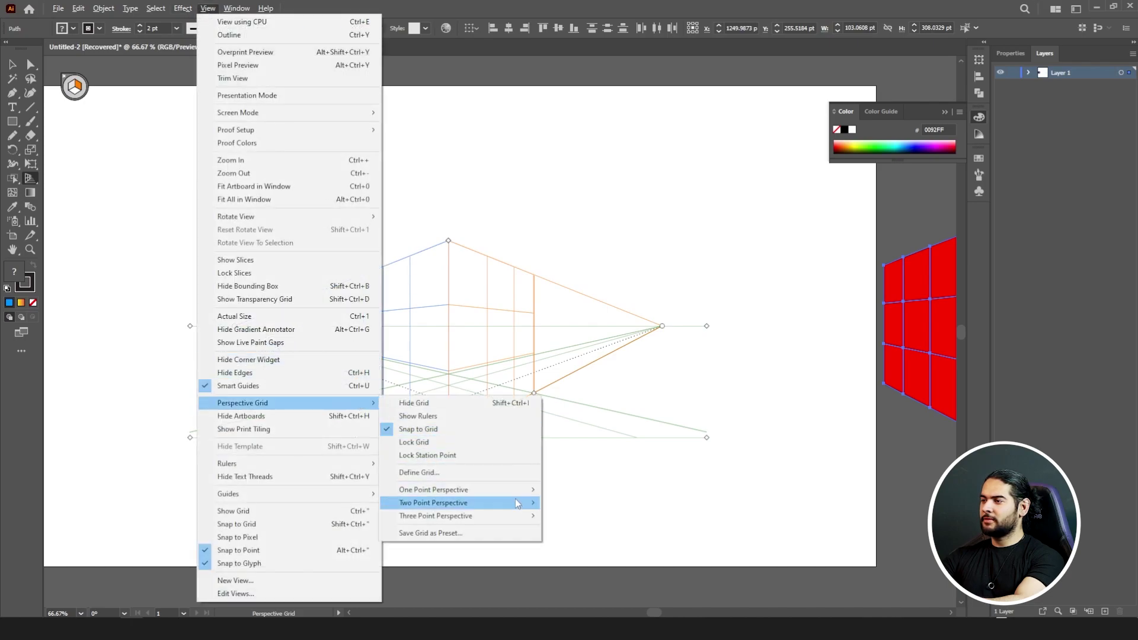
pyautogui.moveTo(468, 503)
pyautogui.click(575, 503)
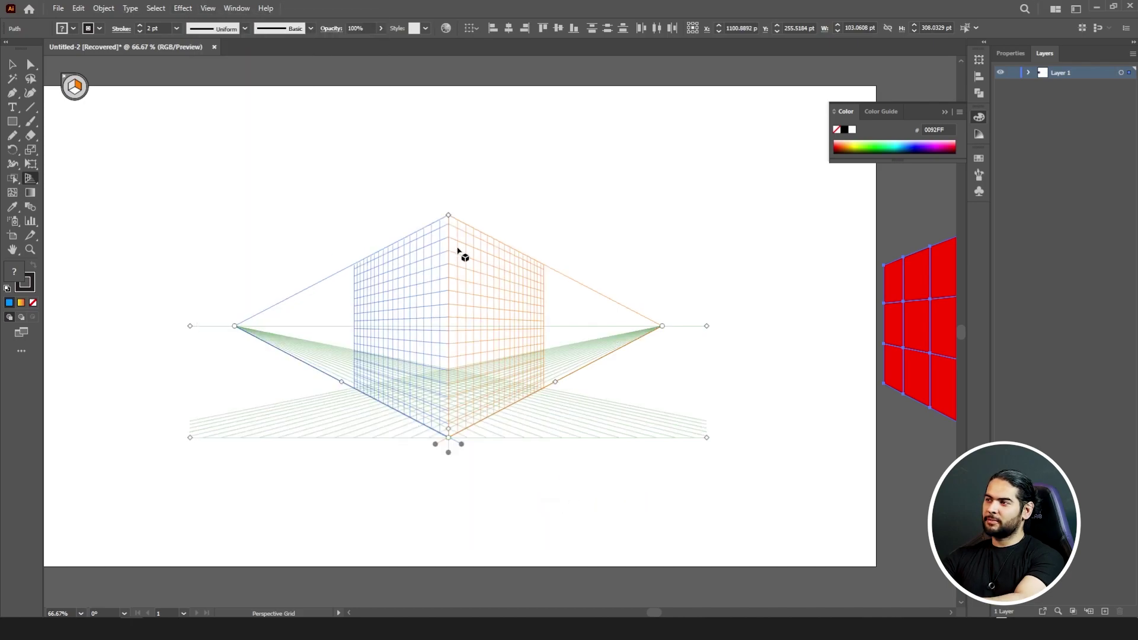
# - Raise the perspective grid's height and draw matching blue rectangles across the upper band of its left and right planes
pyautogui.scroll(1, 458, 248)
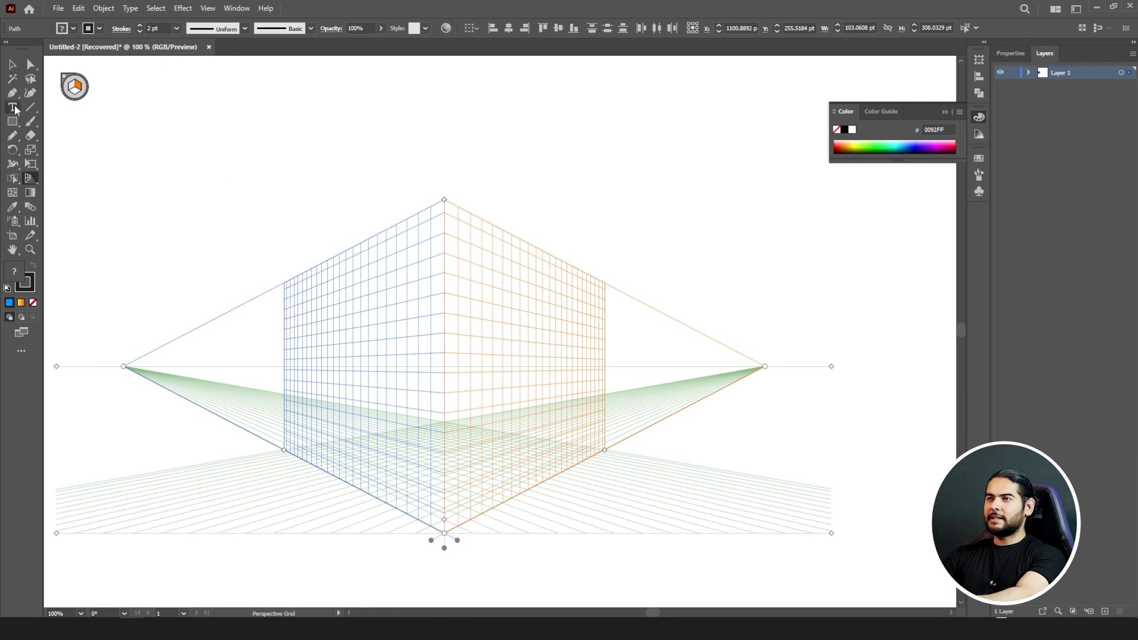
pyautogui.click(12, 123)
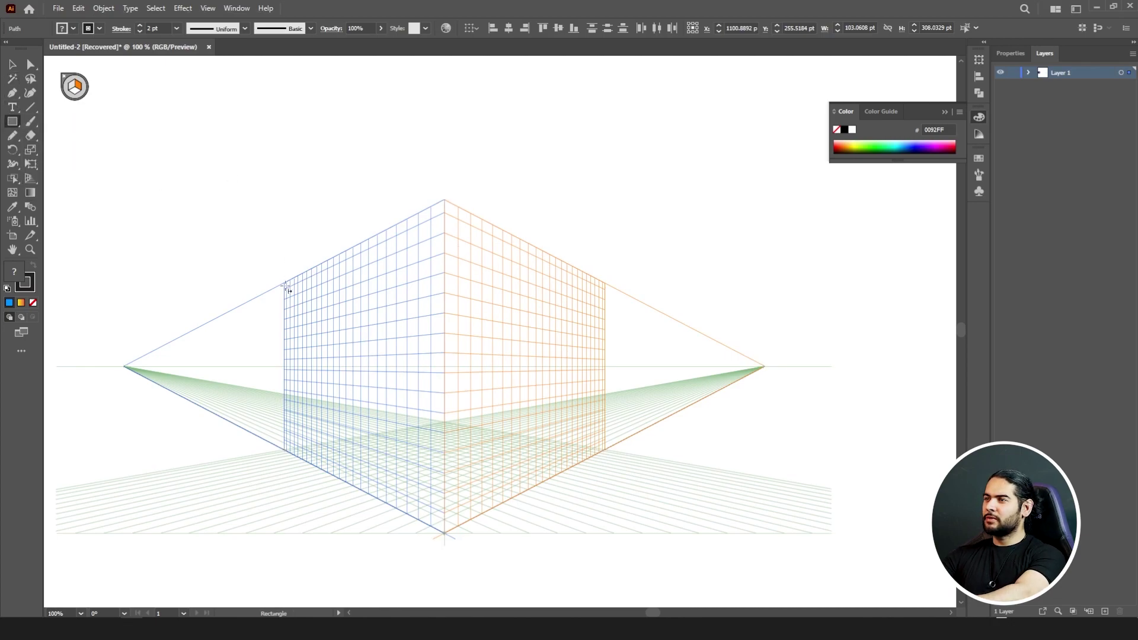
pyautogui.moveTo(284, 286); pyautogui.dragTo(405, 310)
pyautogui.hotkey('ctrl', 'z')
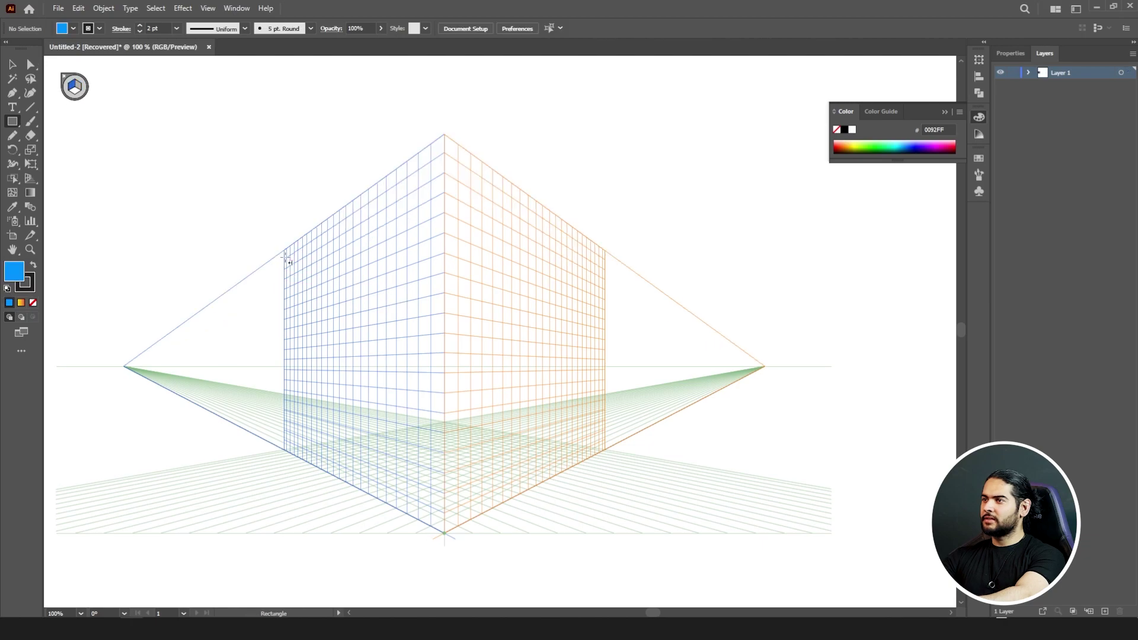
pyautogui.moveTo(284, 250); pyautogui.dragTo(450, 256)
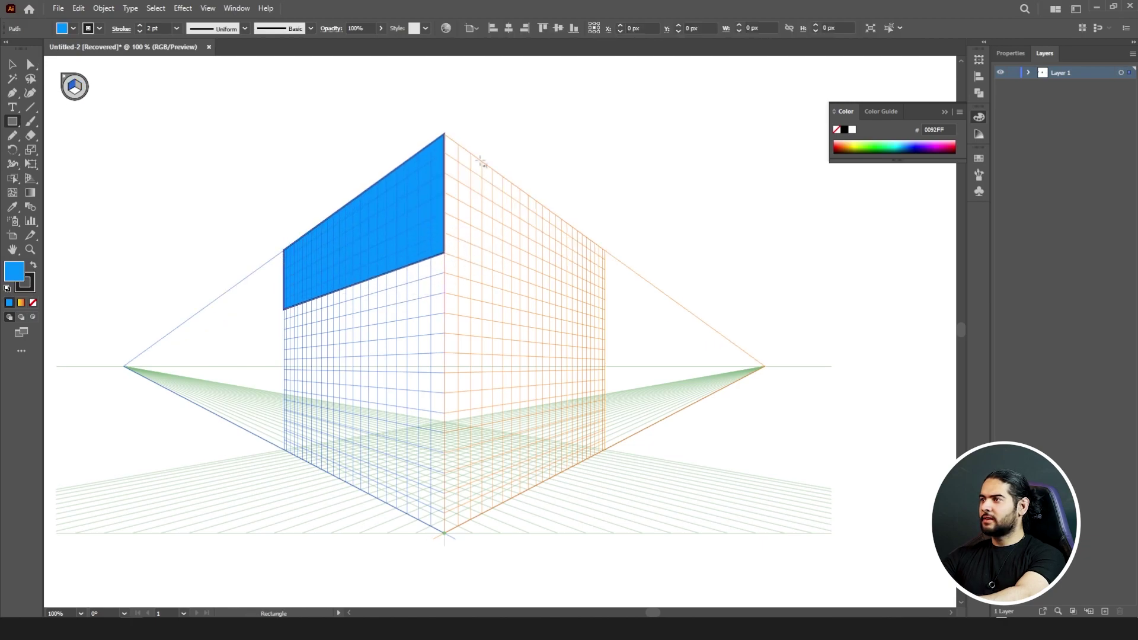
pyautogui.click(81, 87)
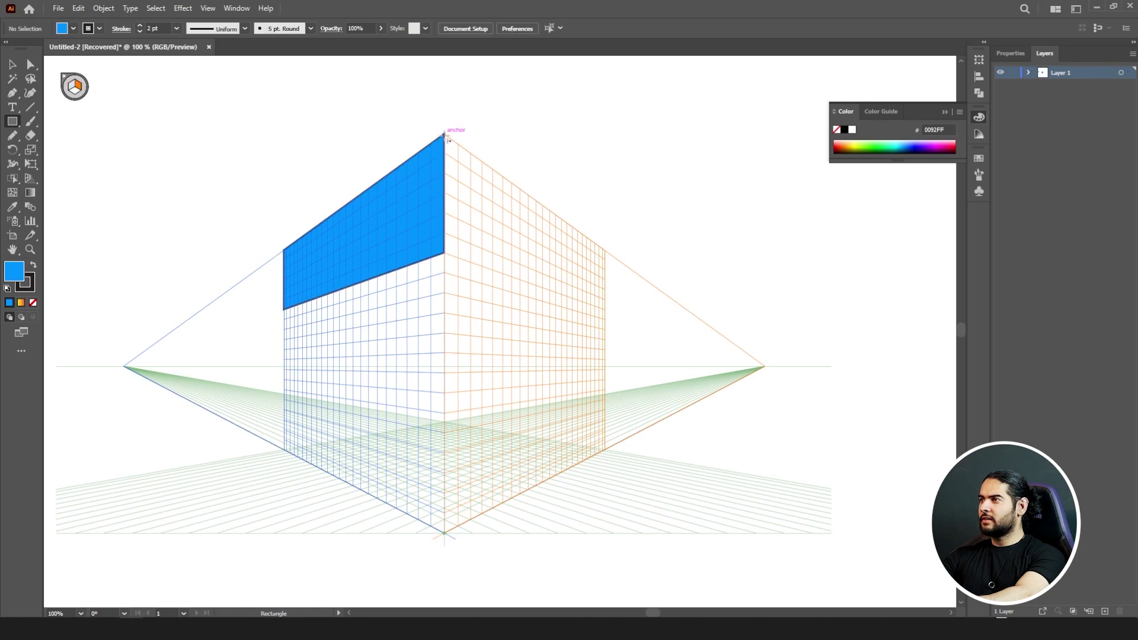
pyautogui.moveTo(449, 146); pyautogui.dragTo(605, 309)
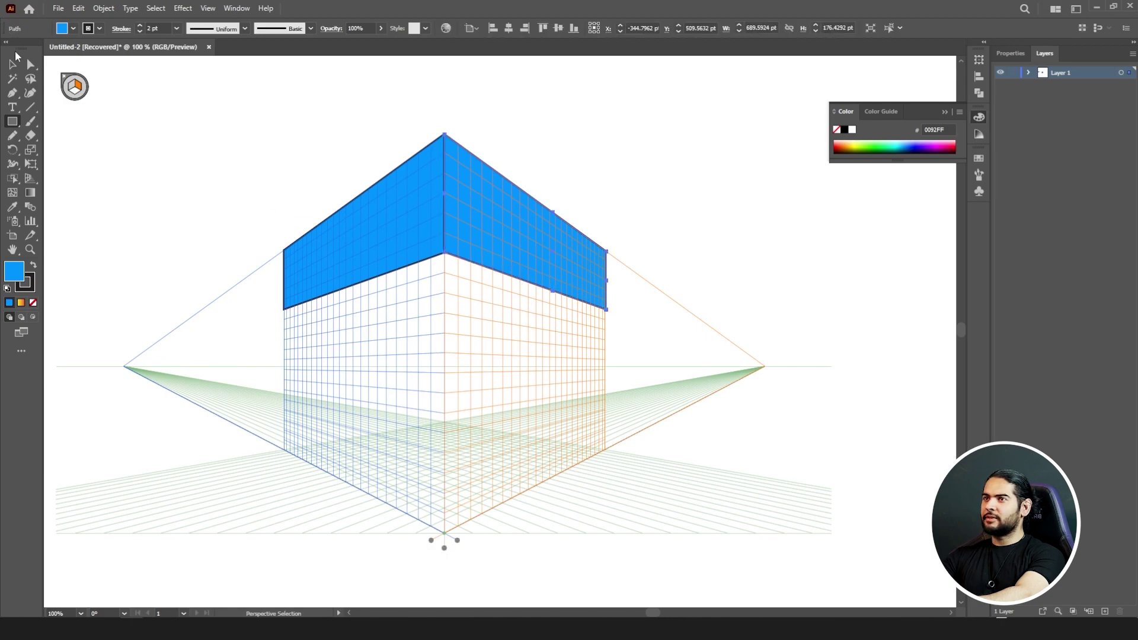
# - Set the stroke weight of both blue faces to 1 pt and deselect them
pyautogui.click(13, 63)
pyautogui.moveTo(374, 156); pyautogui.dragTo(458, 165)
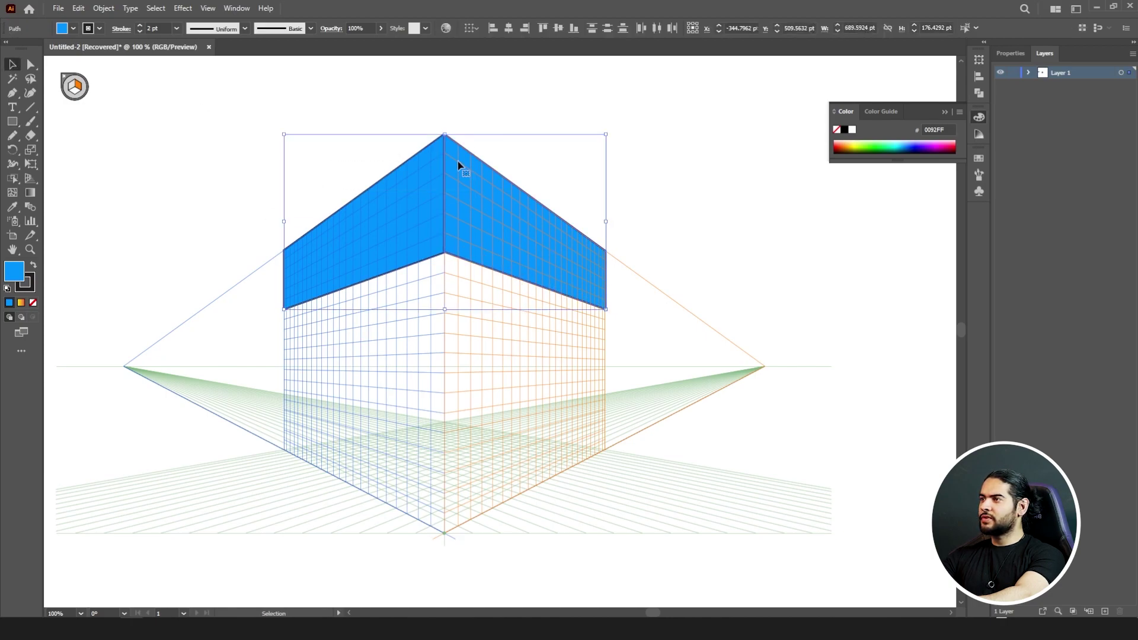
pyautogui.click(140, 30)
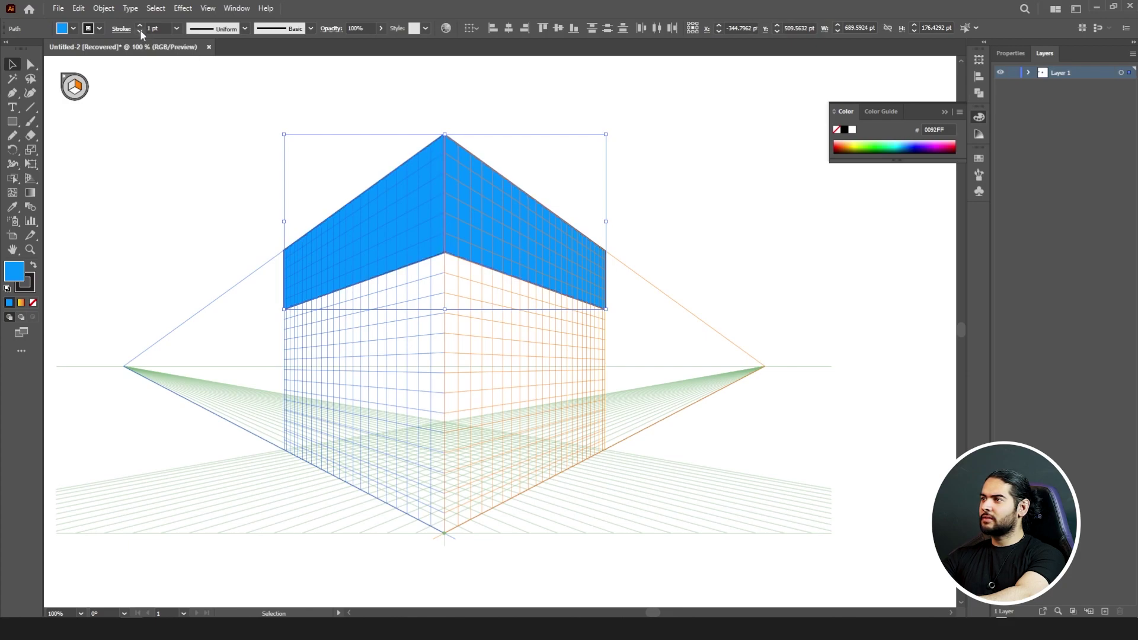
pyautogui.click(427, 112)
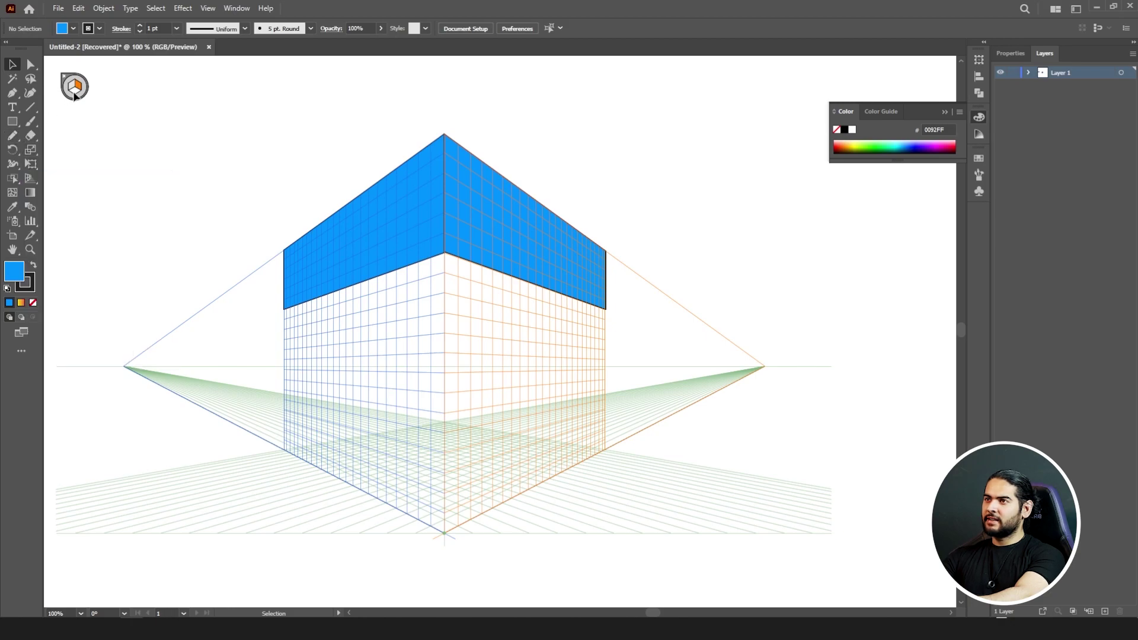
# - Make the ground plane active and draw a rectangle between the outer lower corners of both blue faces as the box's underside
pyautogui.click(32, 176)
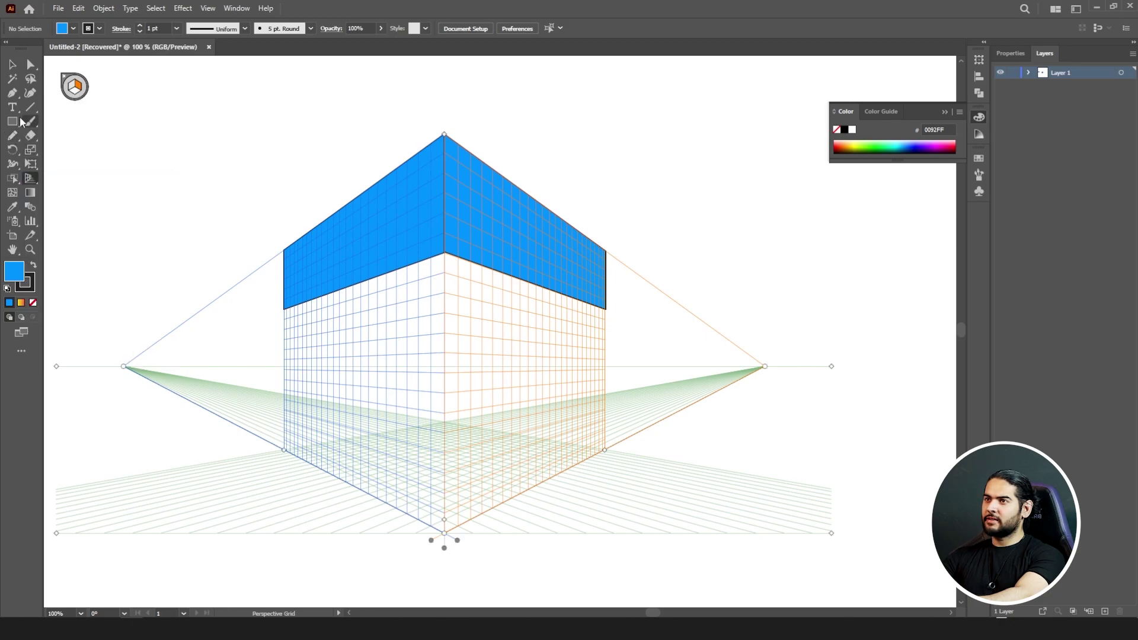
pyautogui.press('m')
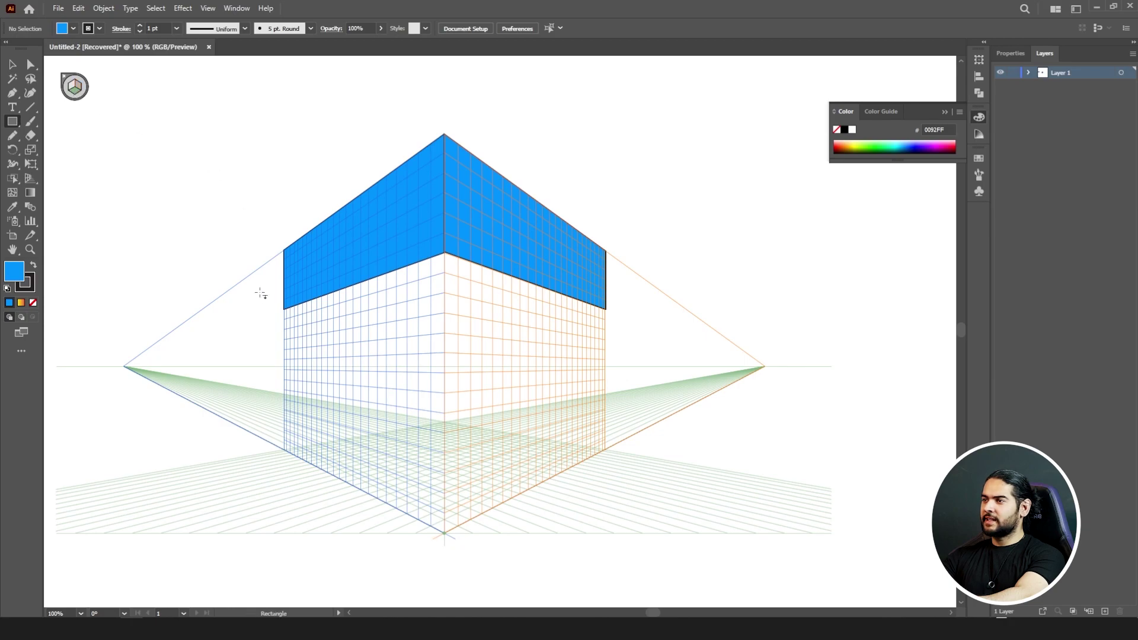
pyautogui.moveTo(284, 309); pyautogui.dragTo(606, 310)
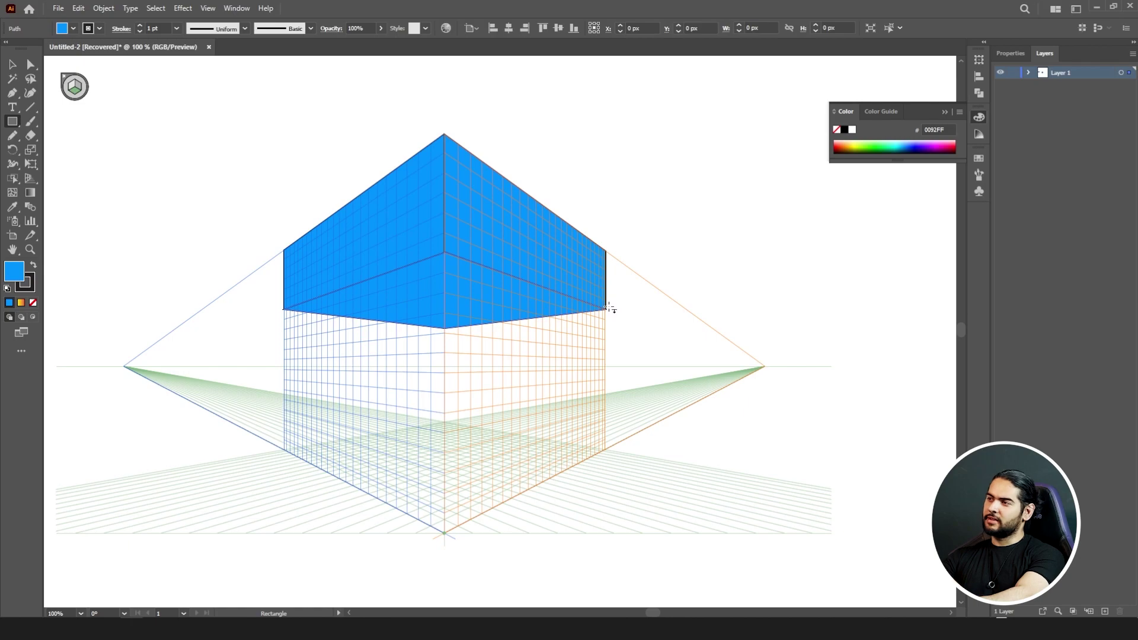
# - Fill the underside rectangle with dark grey #353535
pyautogui.doubleClick(12, 274)
pyautogui.write('939393')
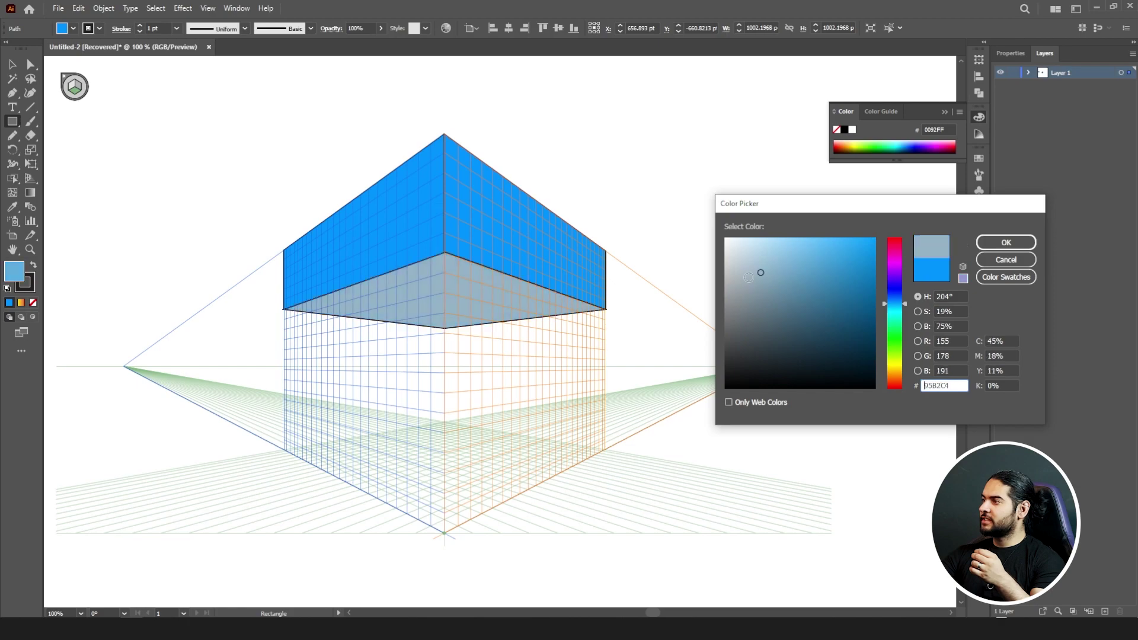
pyautogui.moveTo(687, 324); pyautogui.dragTo(685, 357)
pyautogui.press('Return')
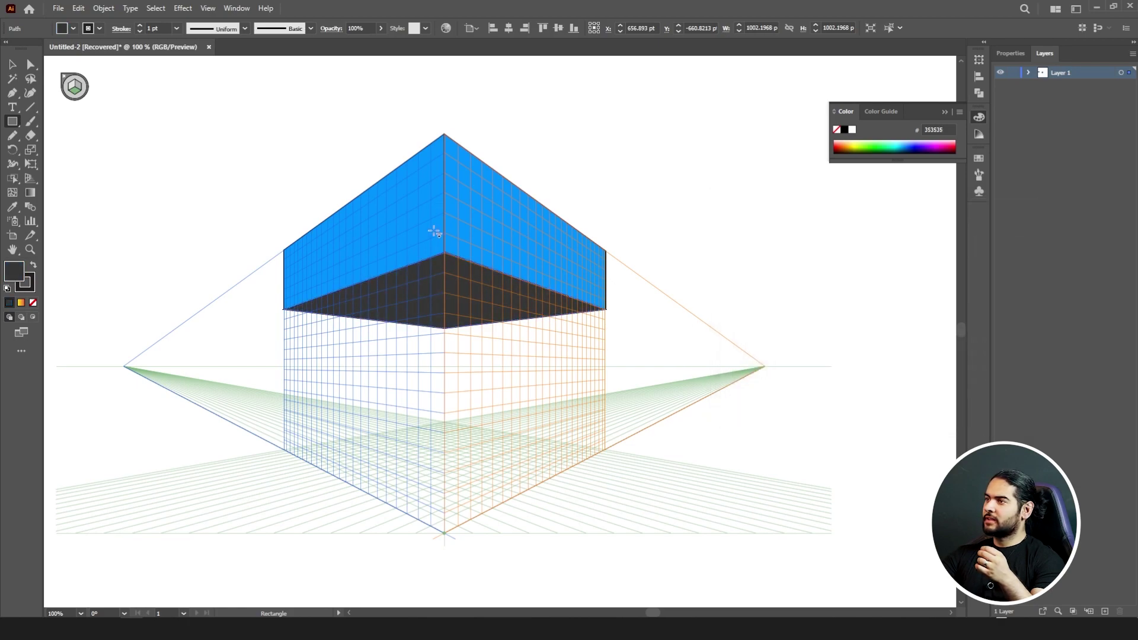
# - Fill the upper box's left face with light grey #E8E8E8 and its right face with mid grey #AFAFAF
pyautogui.click(11, 64)
pyautogui.click(415, 254)
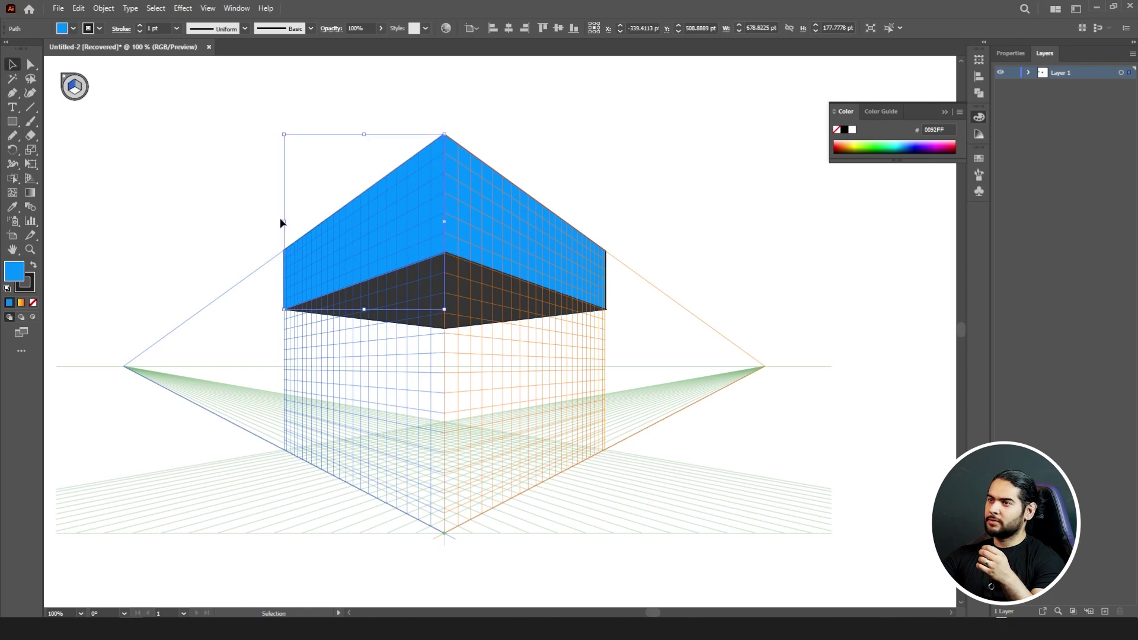
pyautogui.doubleClick(15, 274)
pyautogui.moveTo(730, 245); pyautogui.dragTo(710, 249)
pyautogui.click(985, 244)
pyautogui.click(499, 233)
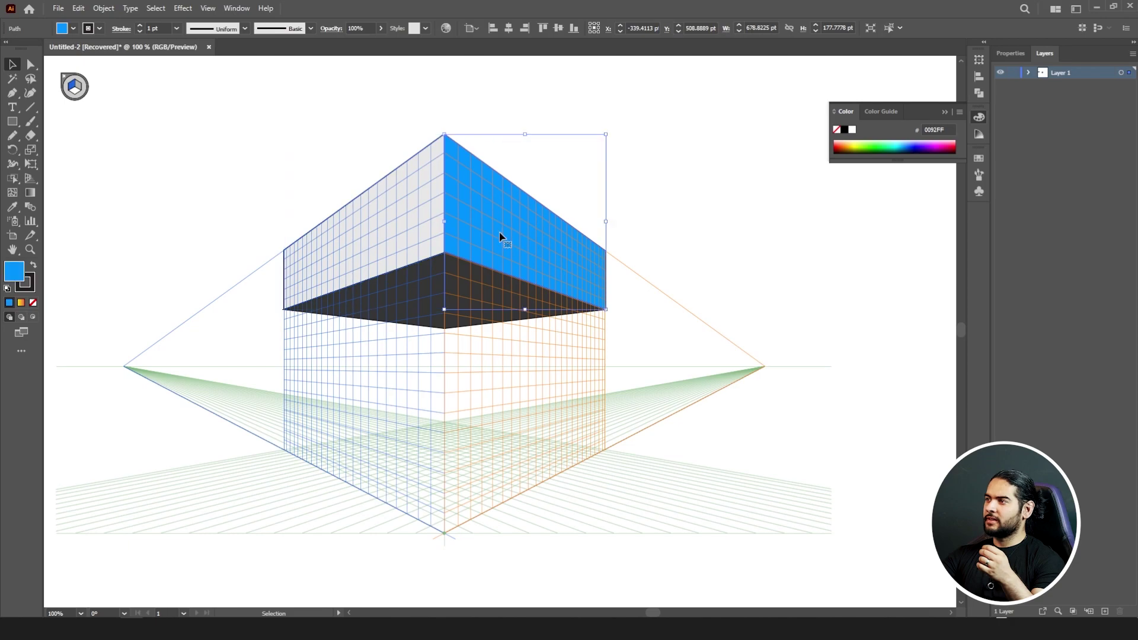
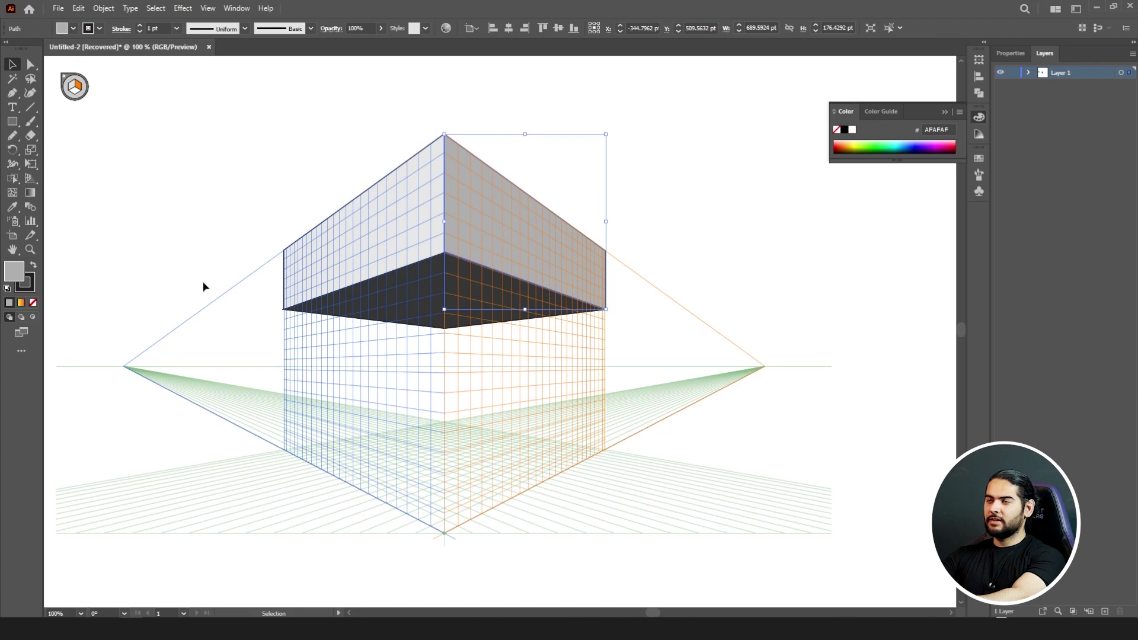
# - Draw matching rectangles, each about 680 by 180 pt, across the lower band of the right and left grid planes
pyautogui.click(12, 121)
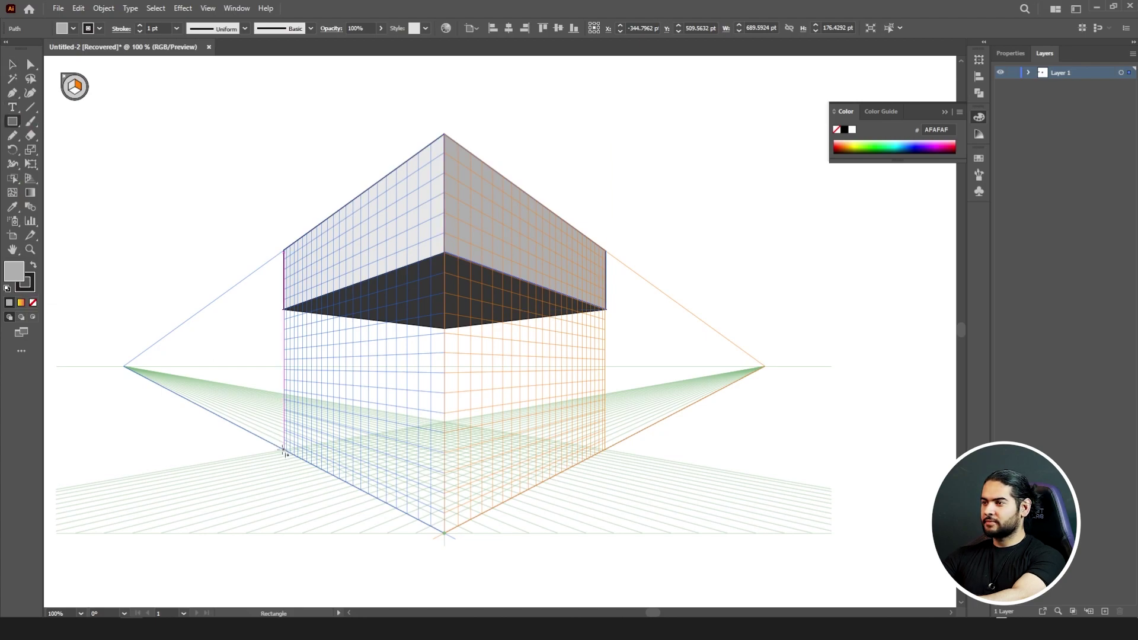
pyautogui.moveTo(446, 531); pyautogui.dragTo(607, 393)
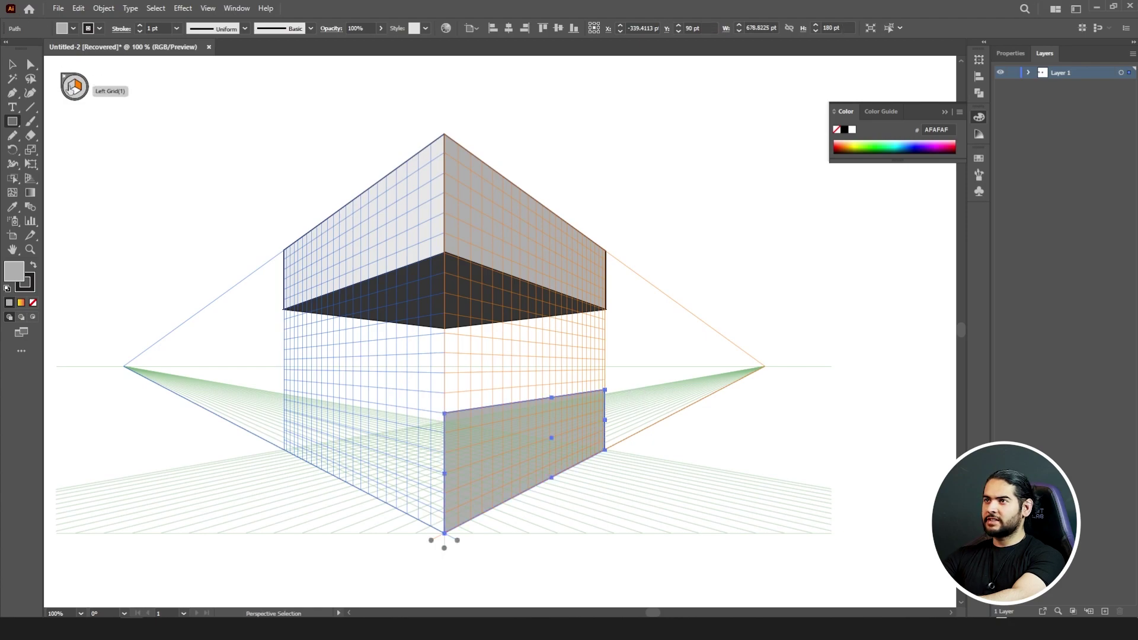
pyautogui.click(69, 88)
pyautogui.moveTo(444, 530); pyautogui.dragTo(284, 390)
# - Draw a rectangle on the ground plane as the lower box's top and copy the upper box's dark underside colour onto it
pyautogui.click(74, 93)
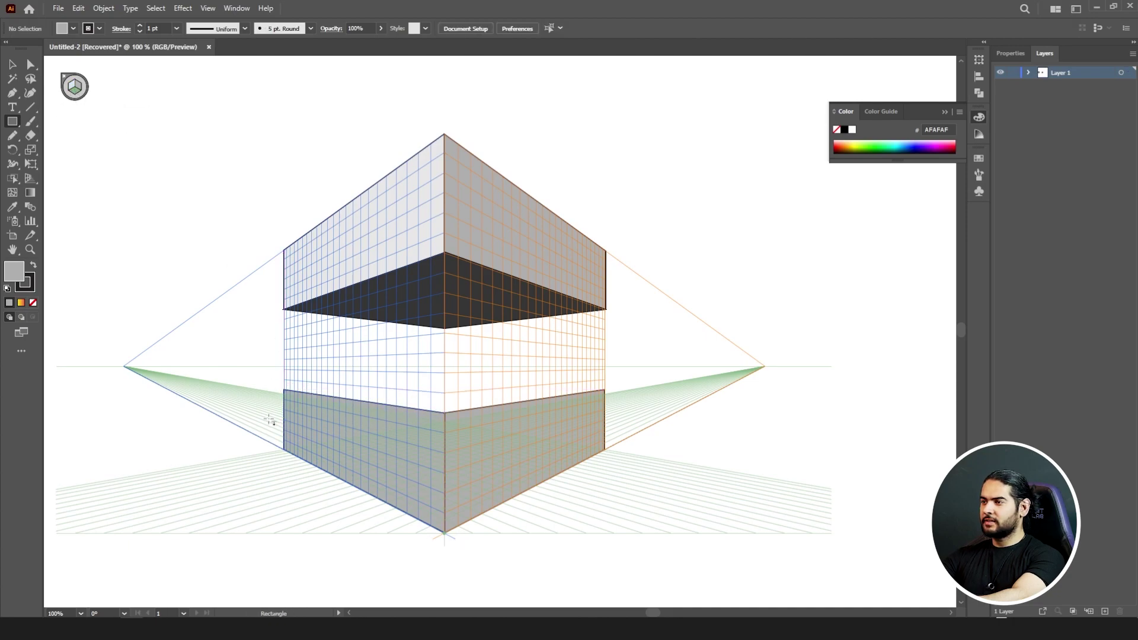
pyautogui.moveTo(285, 391); pyautogui.dragTo(605, 392)
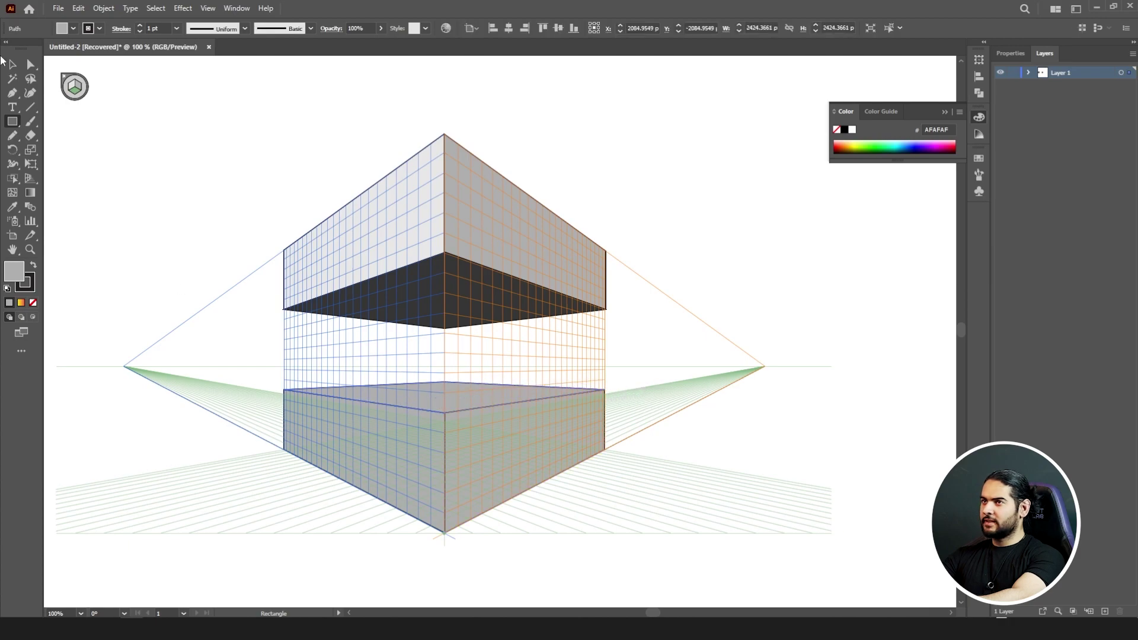
pyautogui.press('v')
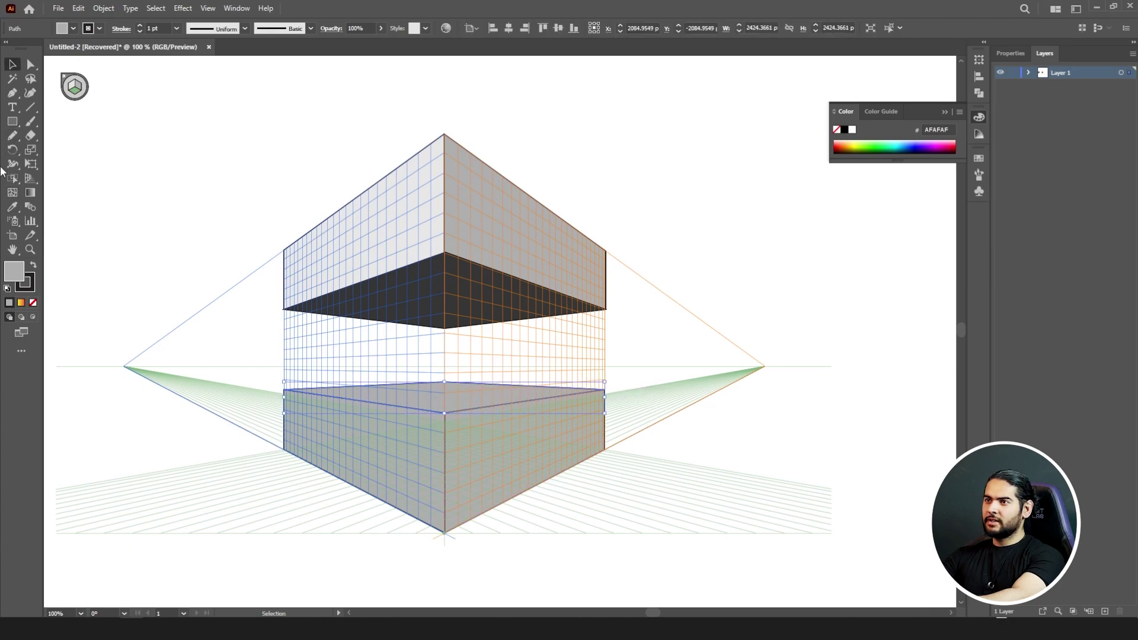
pyautogui.moveTo(11, 207); pyautogui.dragTo(64, 210)
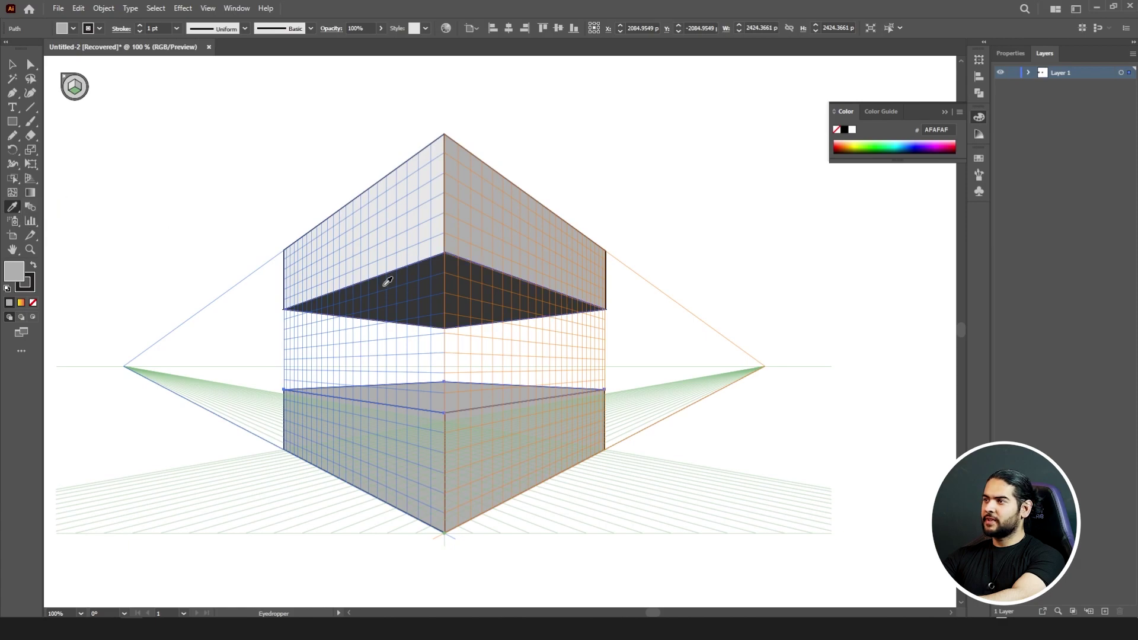
pyautogui.click(388, 284)
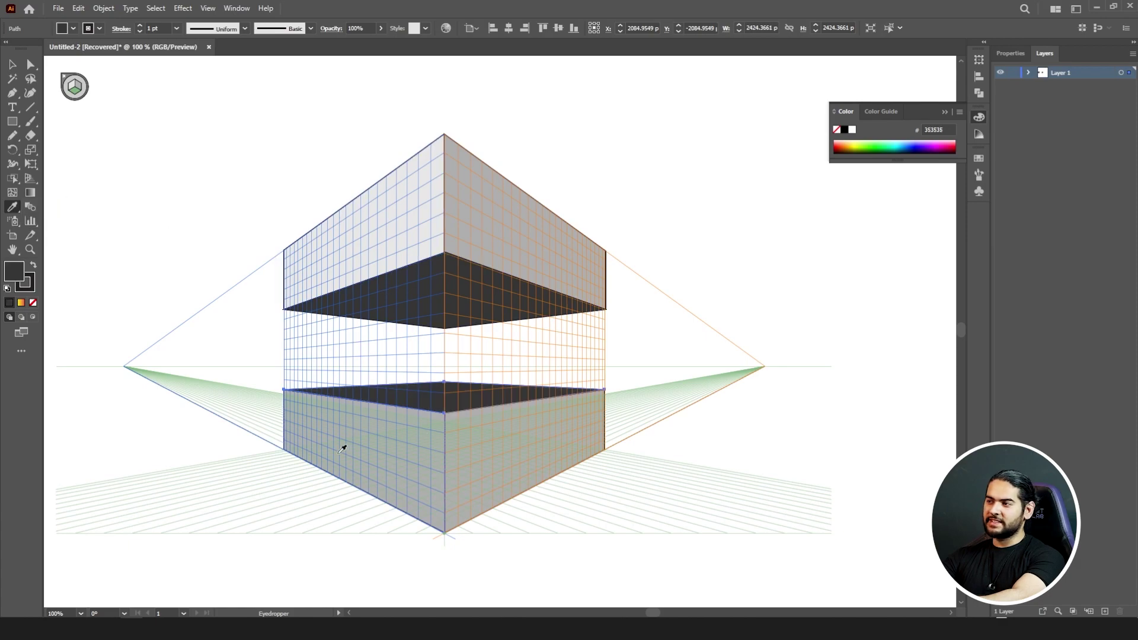
# - Match the lower box's left and right faces to the grey fills of the corresponding upper faces with the Eyedropper
pyautogui.press('v')
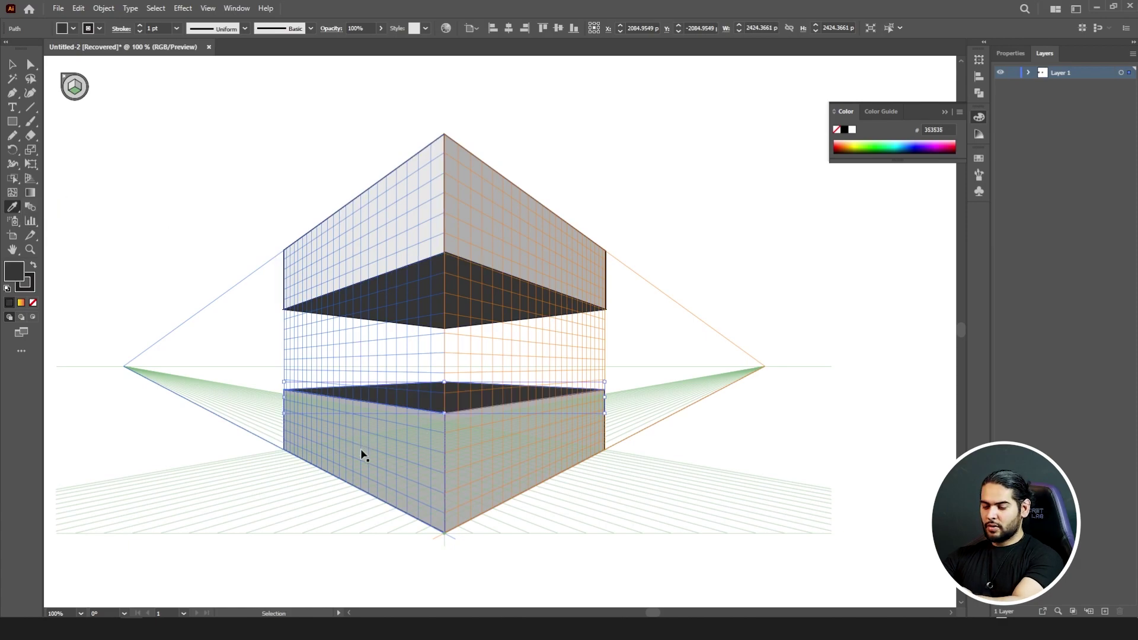
pyautogui.click(375, 443)
pyautogui.press('i')
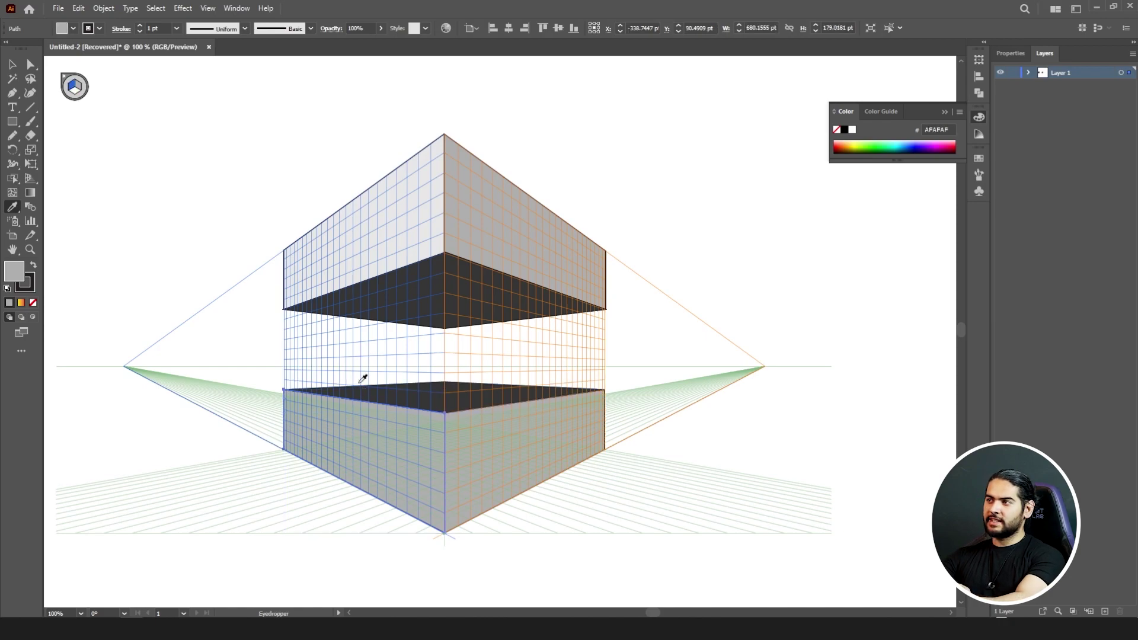
pyautogui.click(375, 240)
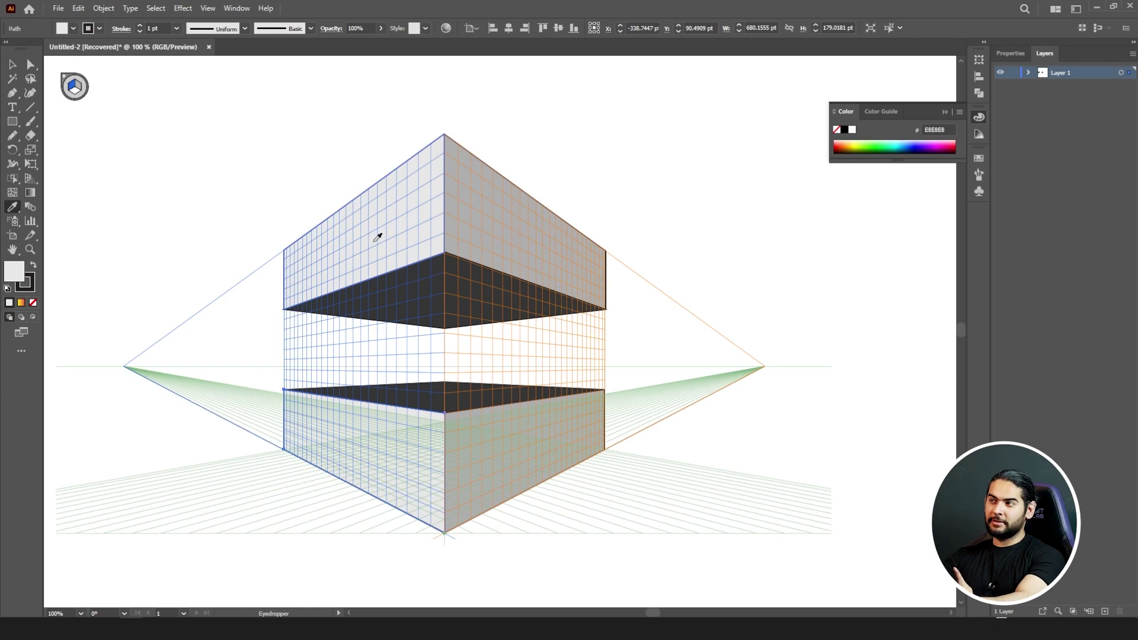
pyautogui.press('v')
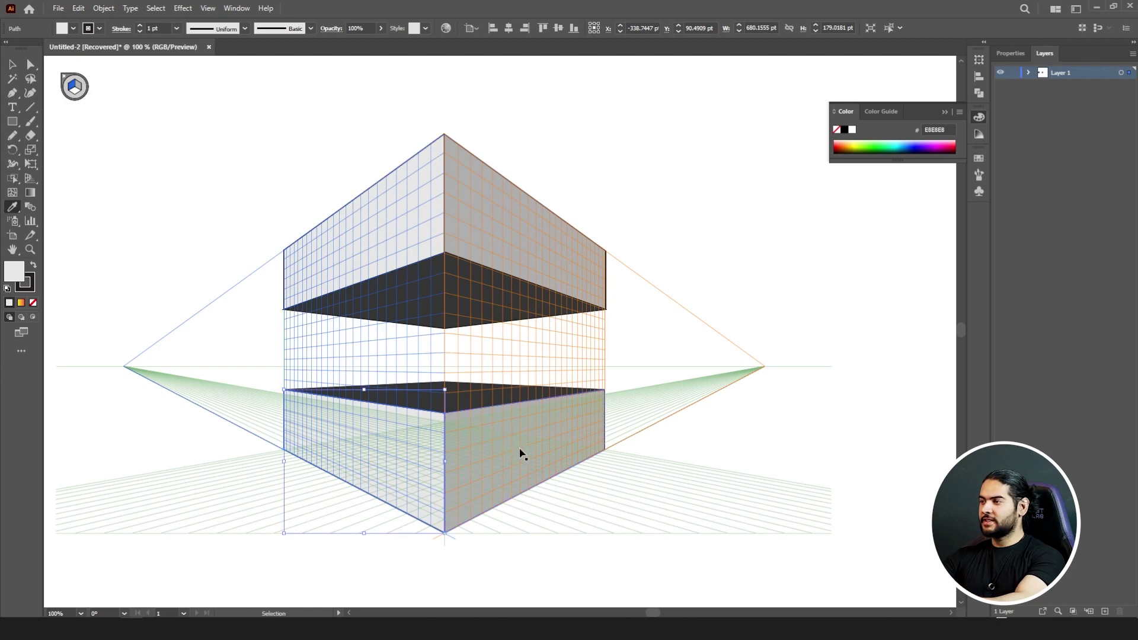
pyautogui.click(519, 454)
pyautogui.press('i')
pyautogui.click(531, 249)
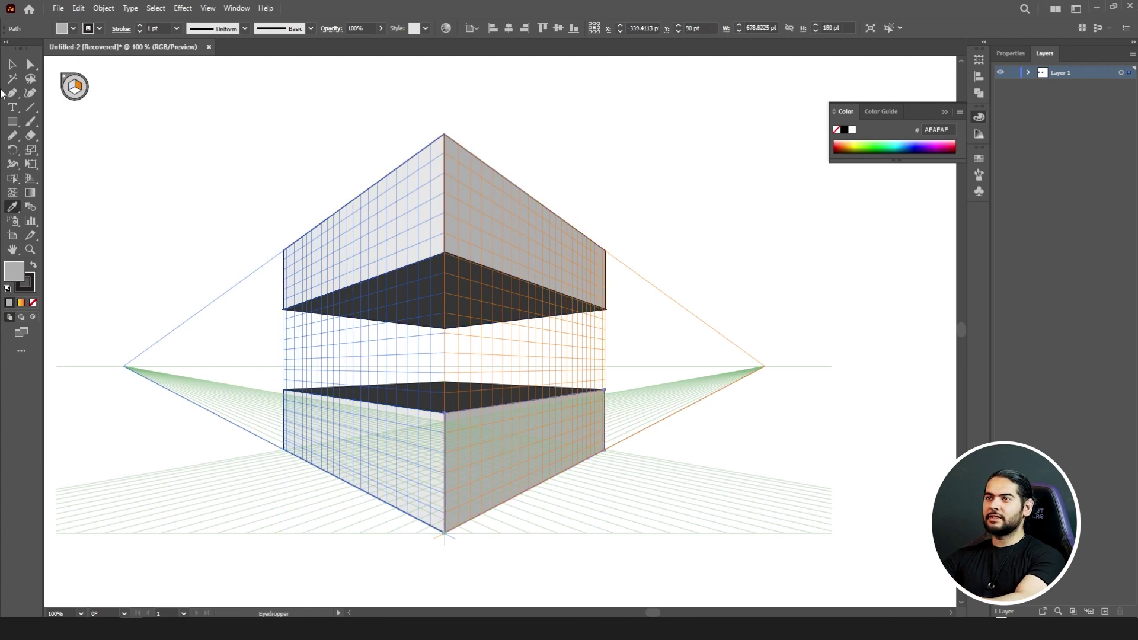
# - Hide the perspective grid and deselect the artwork
pyautogui.click(30, 178)
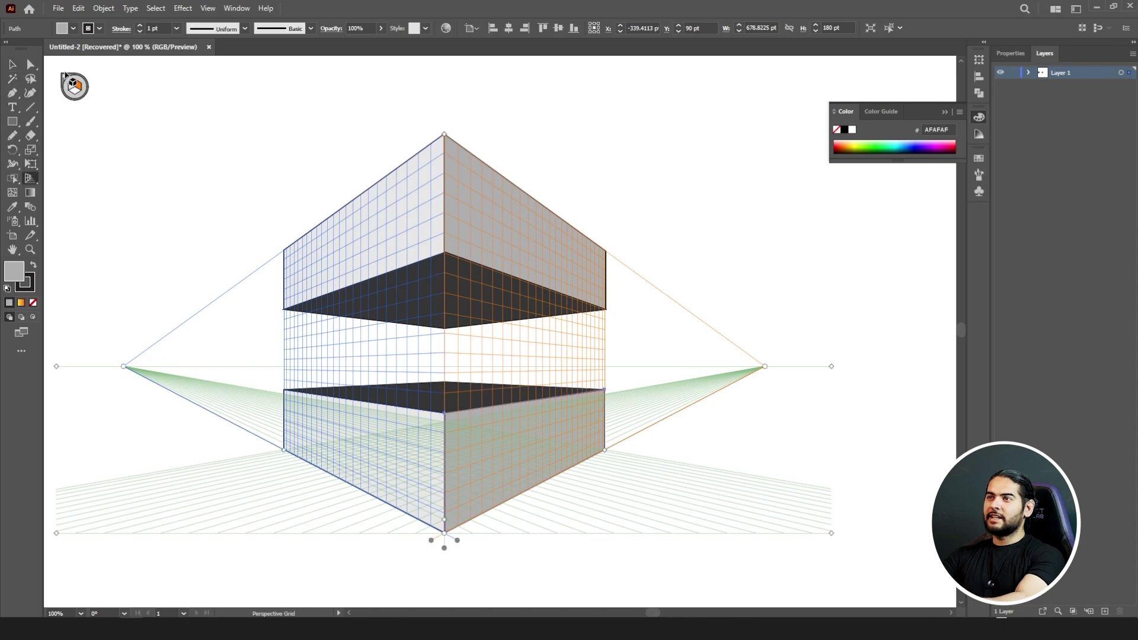
pyautogui.click(64, 76)
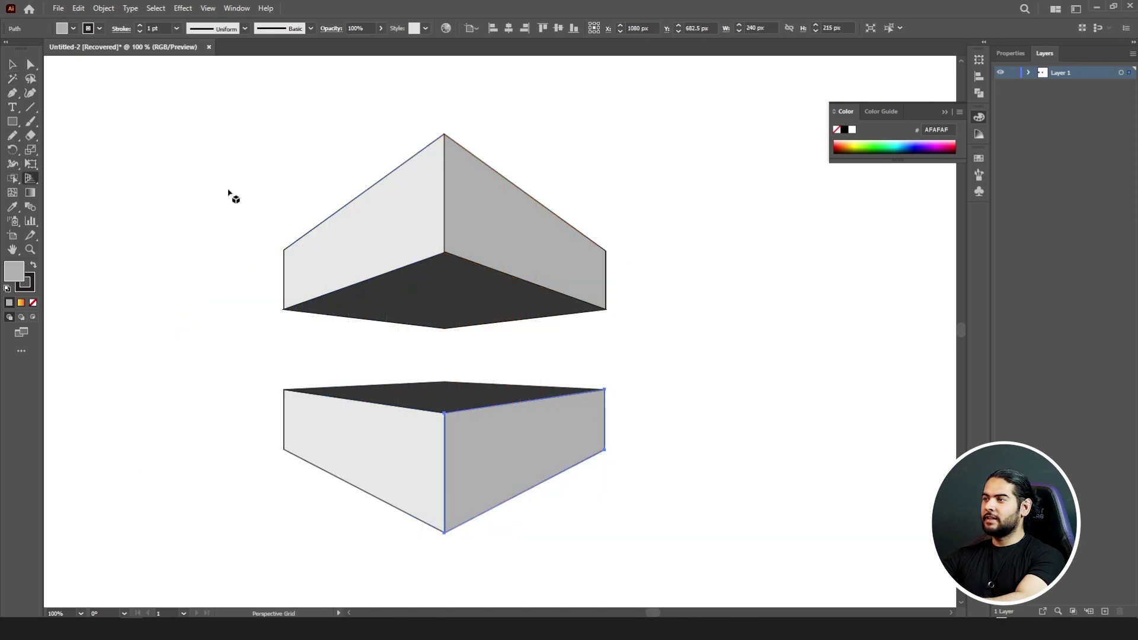
pyautogui.scroll(-1, 606, 401)
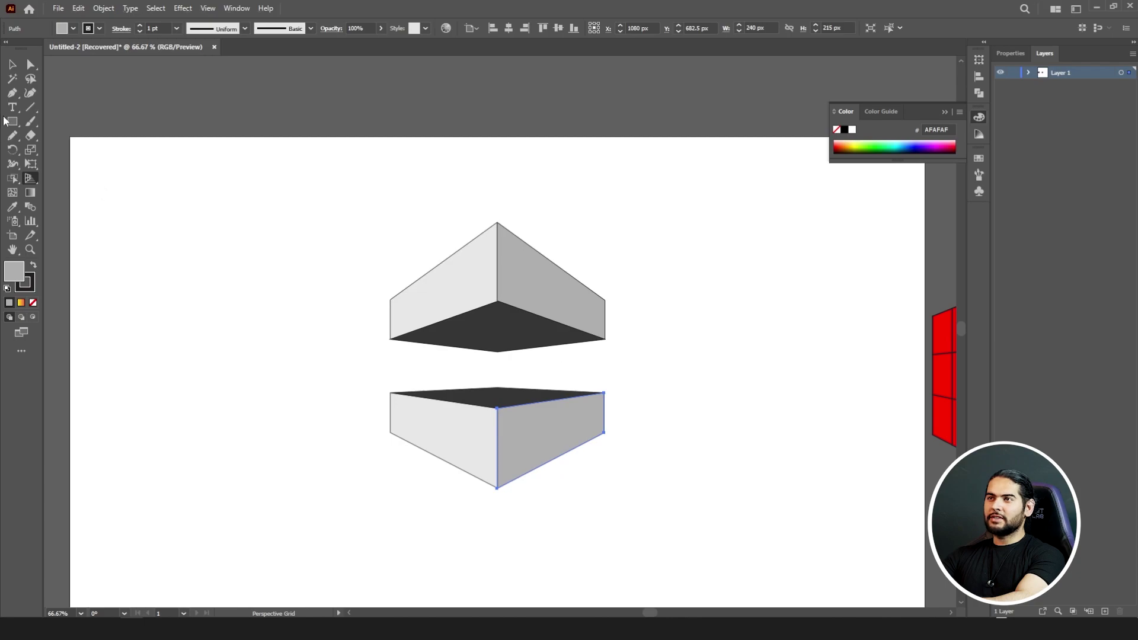
pyautogui.click(12, 64)
pyautogui.click(180, 193)
pyautogui.scroll(1, 695, 377)
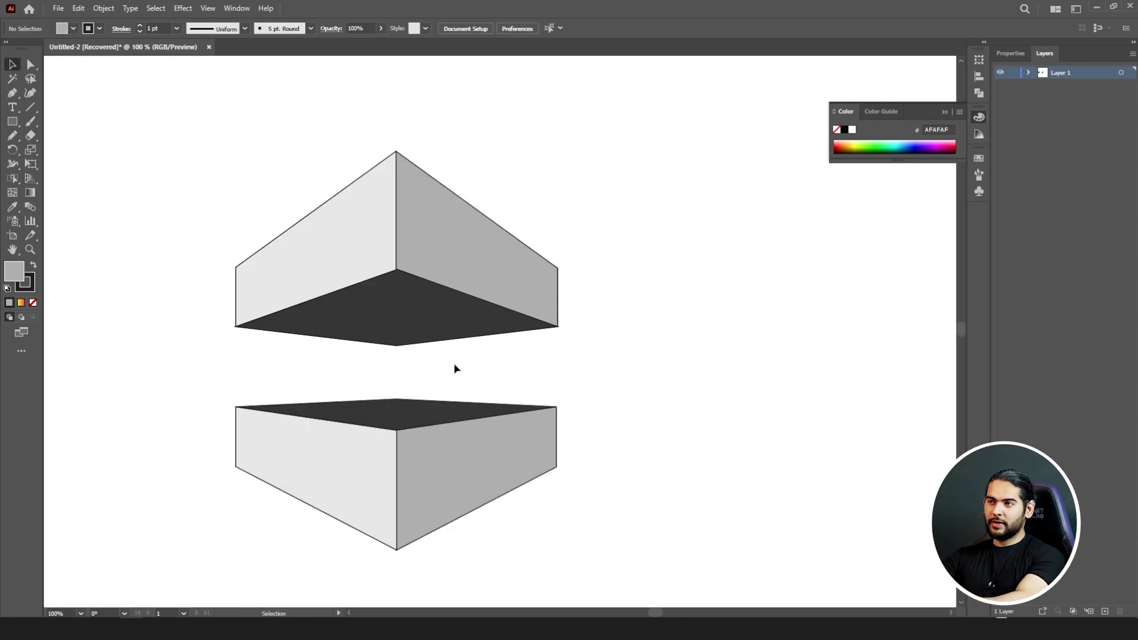
# - Draw a circle, centre it between the two boxes, and enlarge it to about 374 by 386 px
pyautogui.click(11, 122)
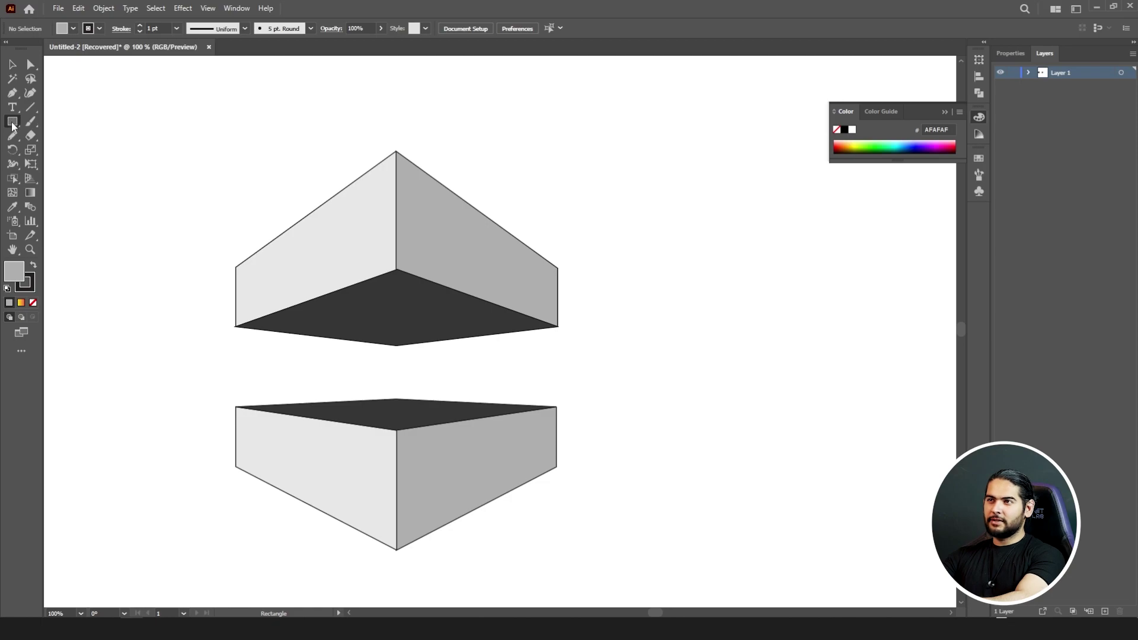
pyautogui.moveTo(11, 126); pyautogui.dragTo(56, 150)
pyautogui.moveTo(356, 306); pyautogui.dragTo(594, 543)
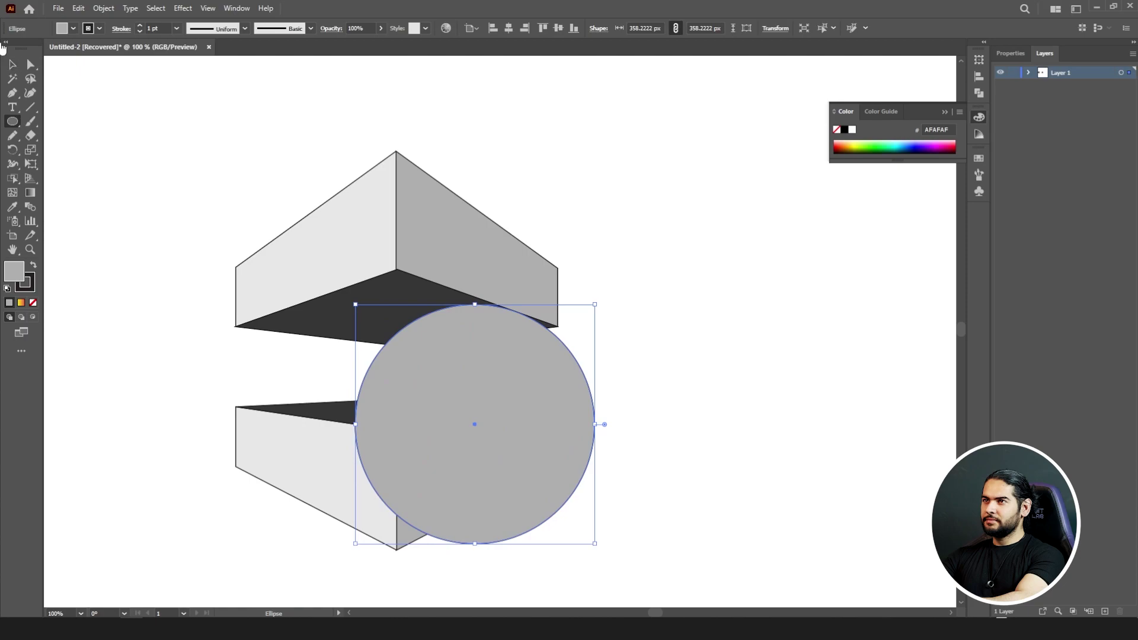
pyautogui.click(12, 64)
pyautogui.moveTo(450, 355); pyautogui.dragTo(374, 321)
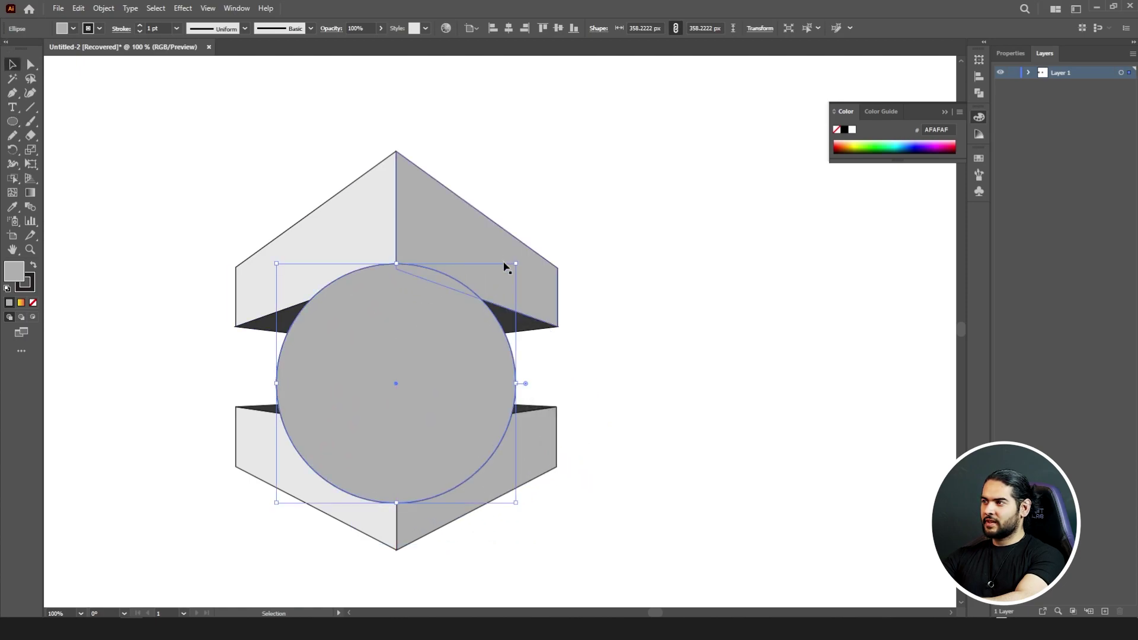
pyautogui.moveTo(516, 263); pyautogui.dragTo(526, 244)
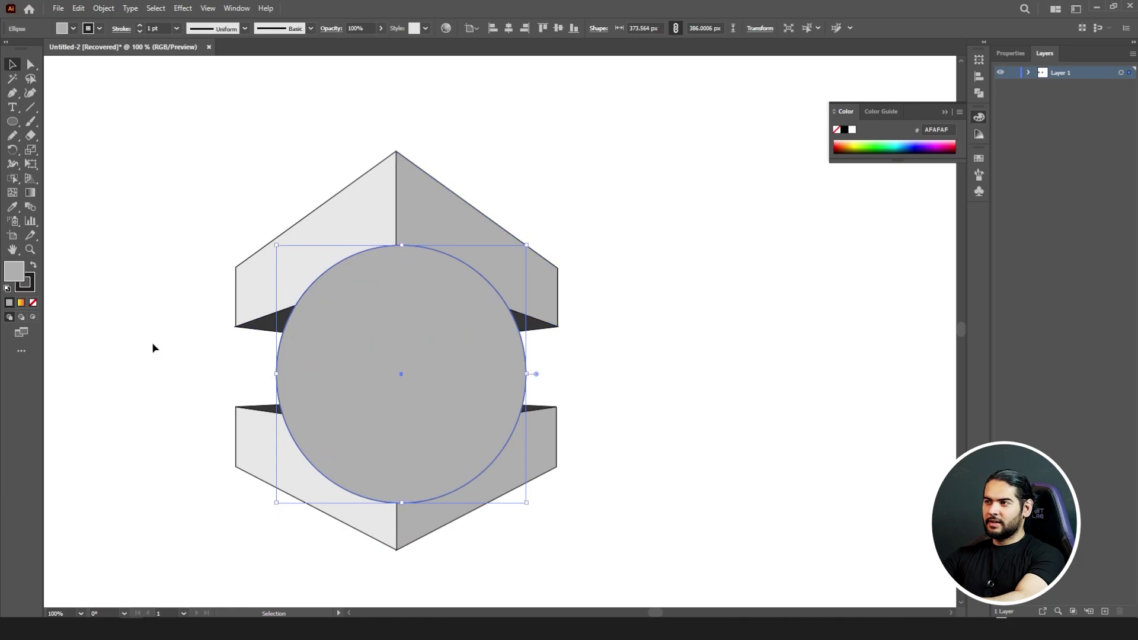
# - Fill the circle with blue #009EFF
pyautogui.doubleClick(14, 271)
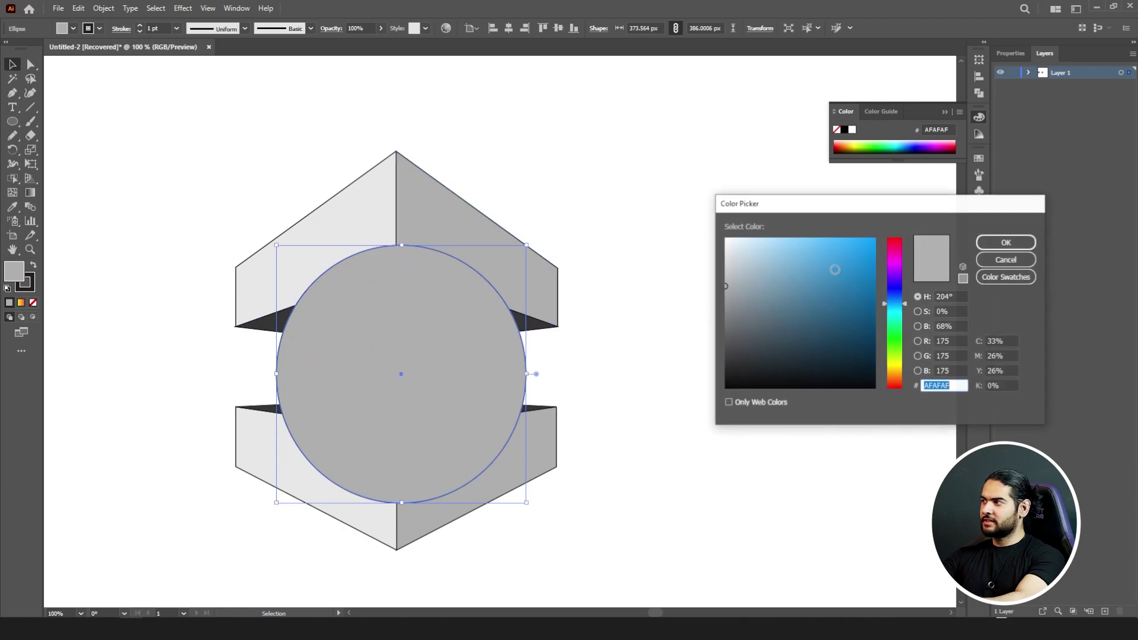
pyautogui.write('009EFF')
pyautogui.click(984, 243)
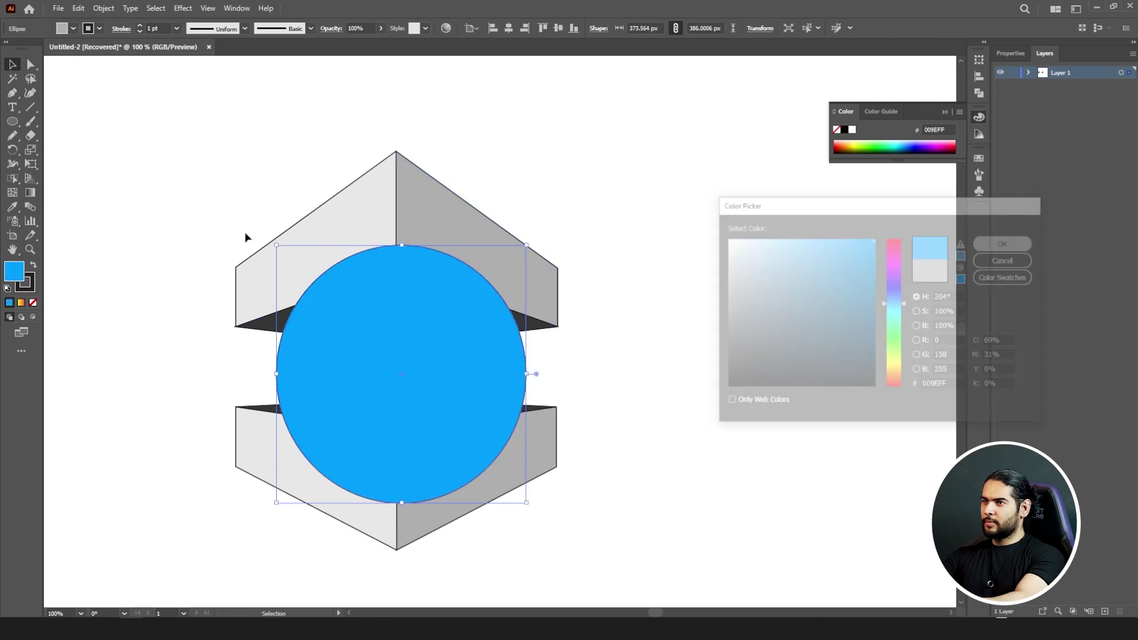
# - Apply the linear yellow-to-red gradient to the circle, deselect it, and close the gradient settings
pyautogui.click(26, 190)
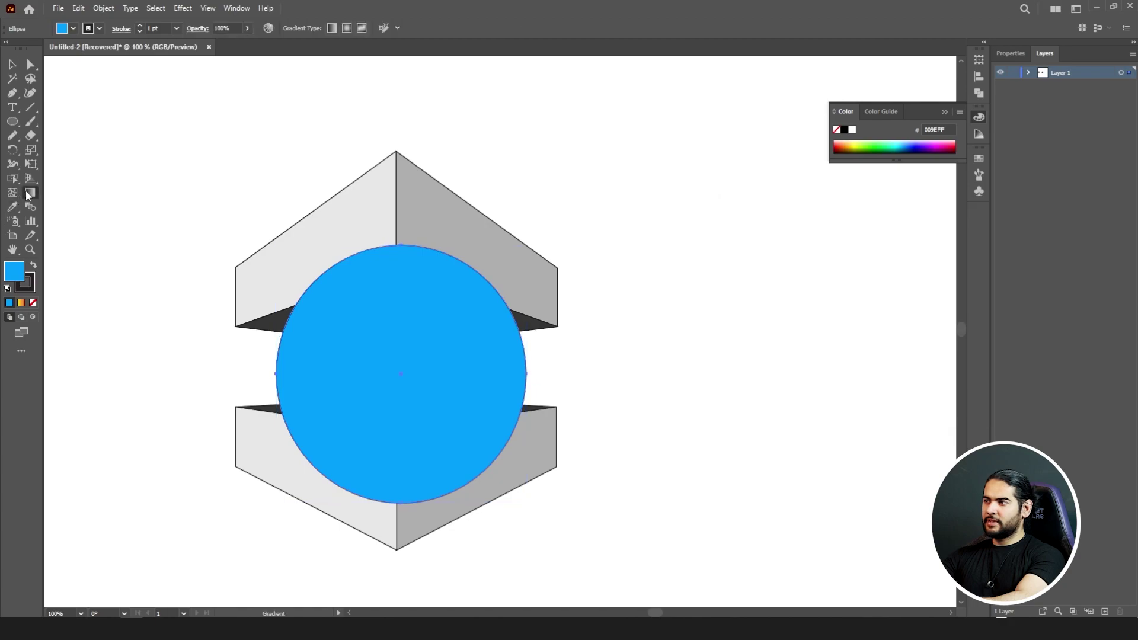
pyautogui.click(21, 303)
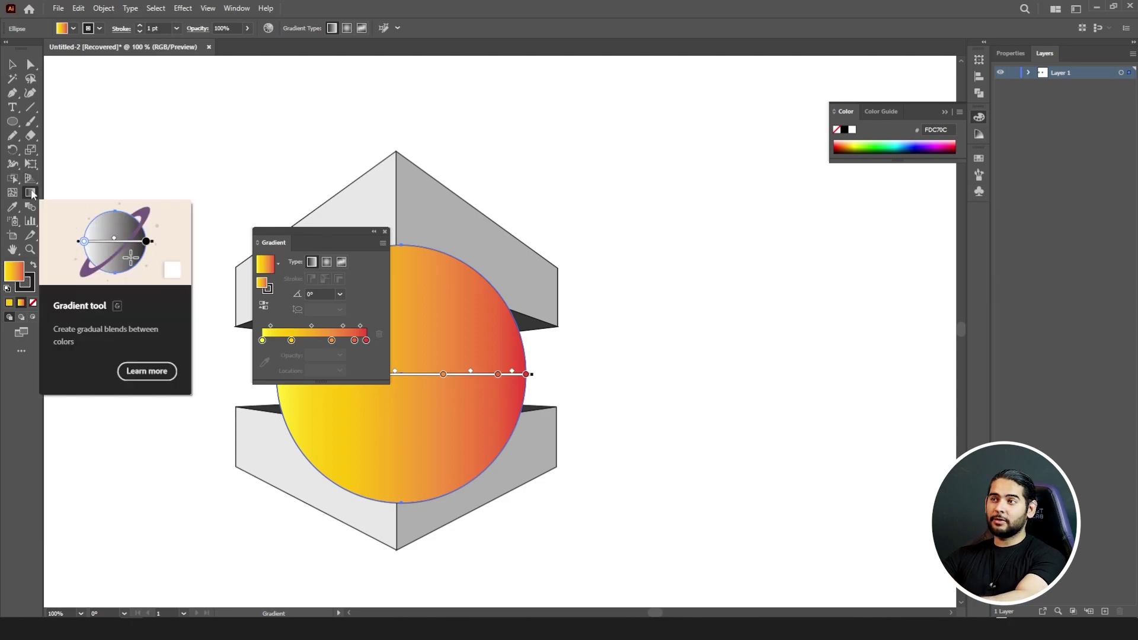
pyautogui.click(12, 64)
pyautogui.click(424, 203)
pyautogui.click(663, 215)
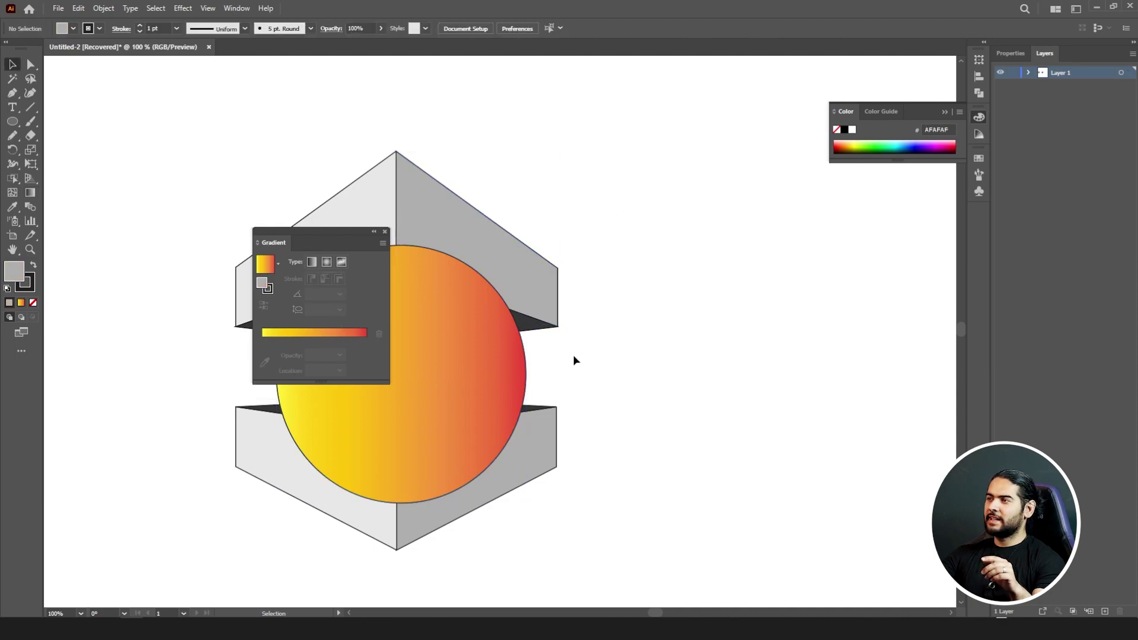
pyautogui.click(385, 232)
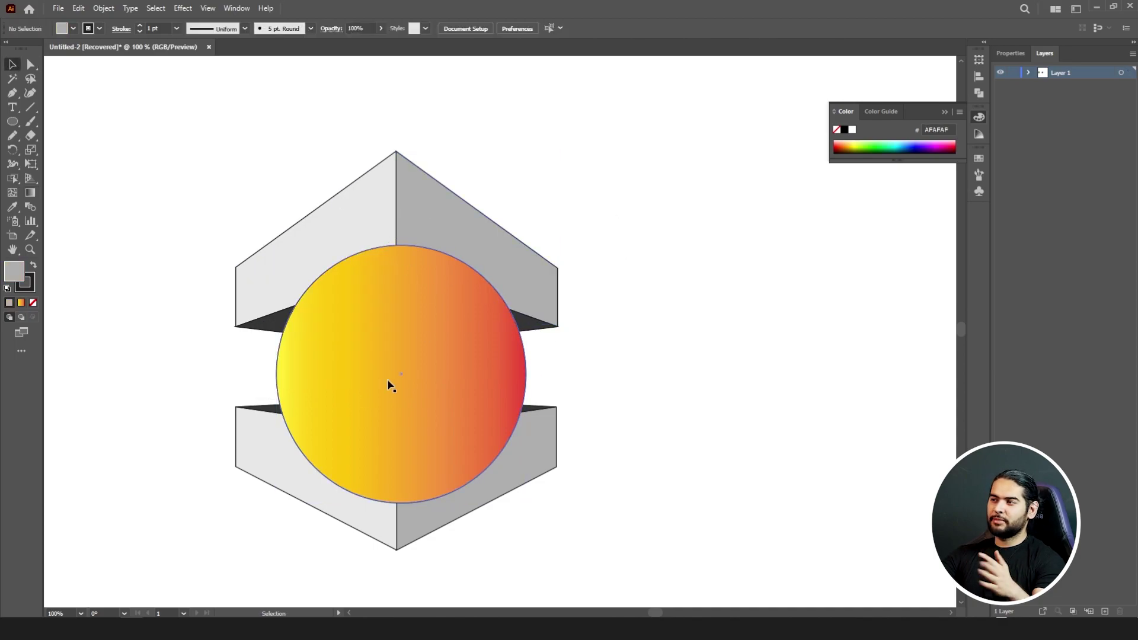
# - Bring the four grey side faces of both boxes to the front of the circle and deselect them
pyautogui.click(348, 238)
pyautogui.keyDown('shift'); pyautogui.click(485, 286); pyautogui.keyUp('shift')
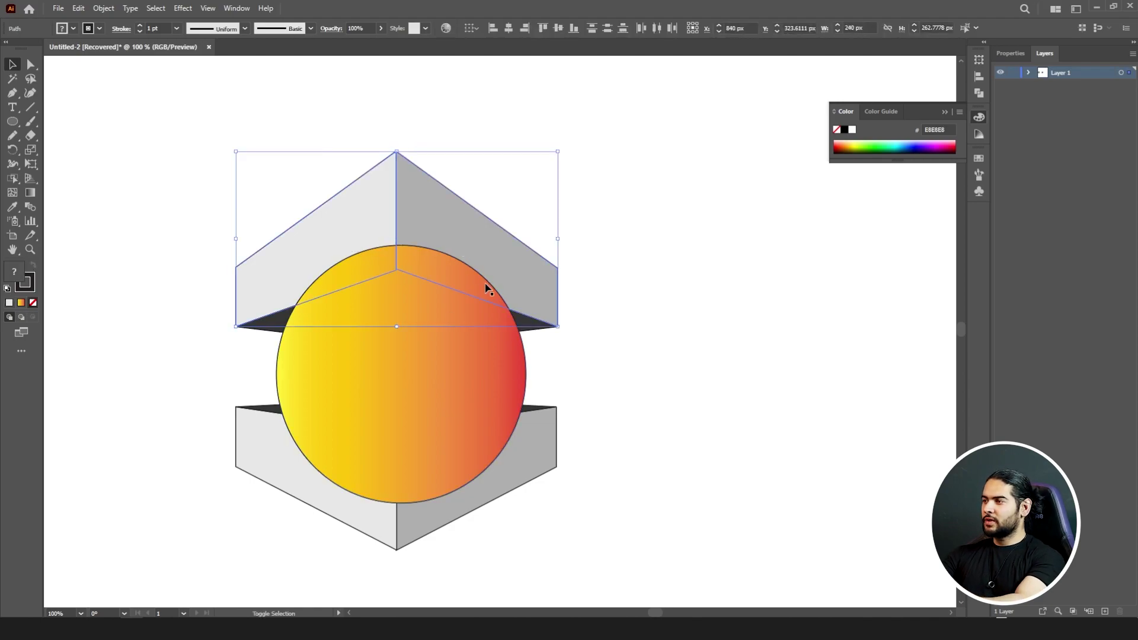
pyautogui.keyDown('shift'); pyautogui.click(512, 461); pyautogui.keyUp('shift')
pyautogui.keyDown('shift'); pyautogui.click(296, 468); pyautogui.keyUp('shift')
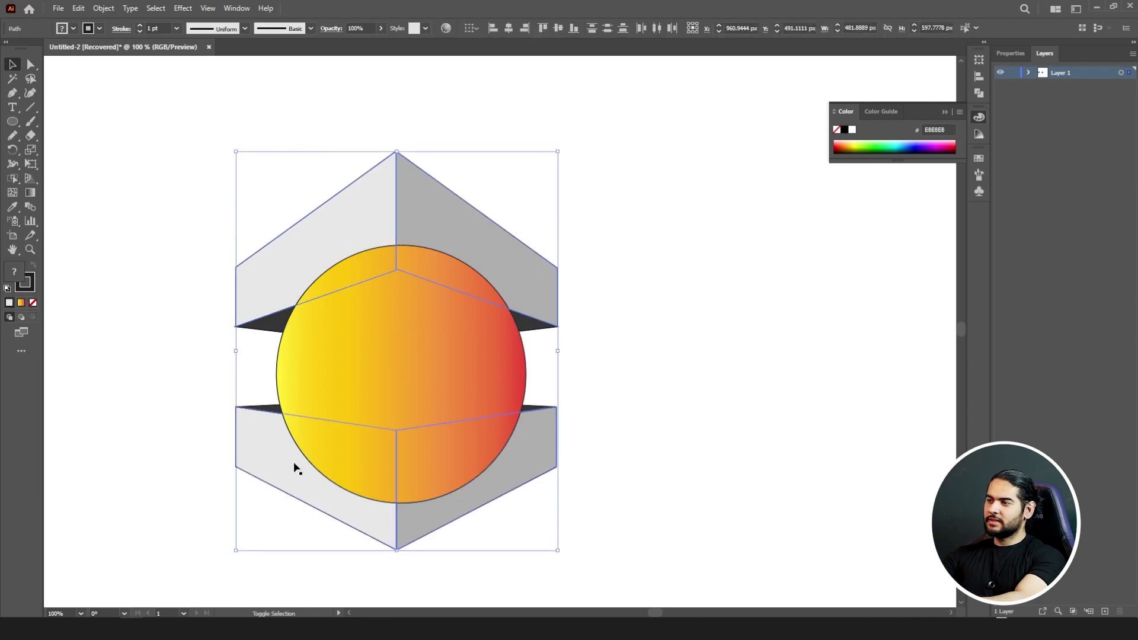
pyautogui.rightClick(258, 454)
pyautogui.moveTo(339, 396)
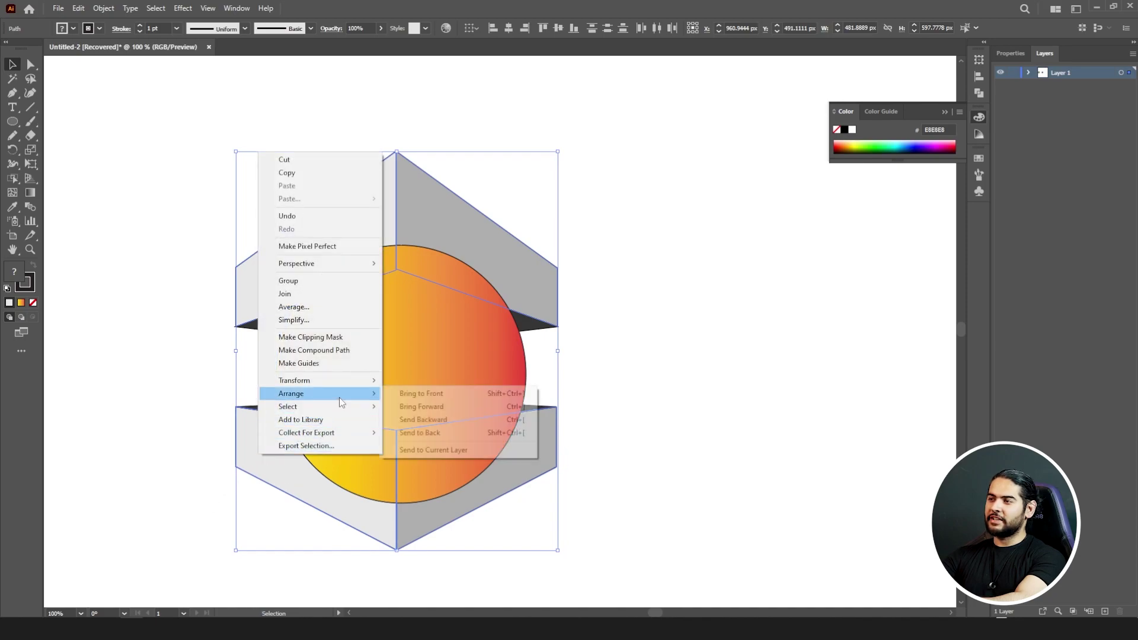
pyautogui.click(410, 393)
pyautogui.click(653, 375)
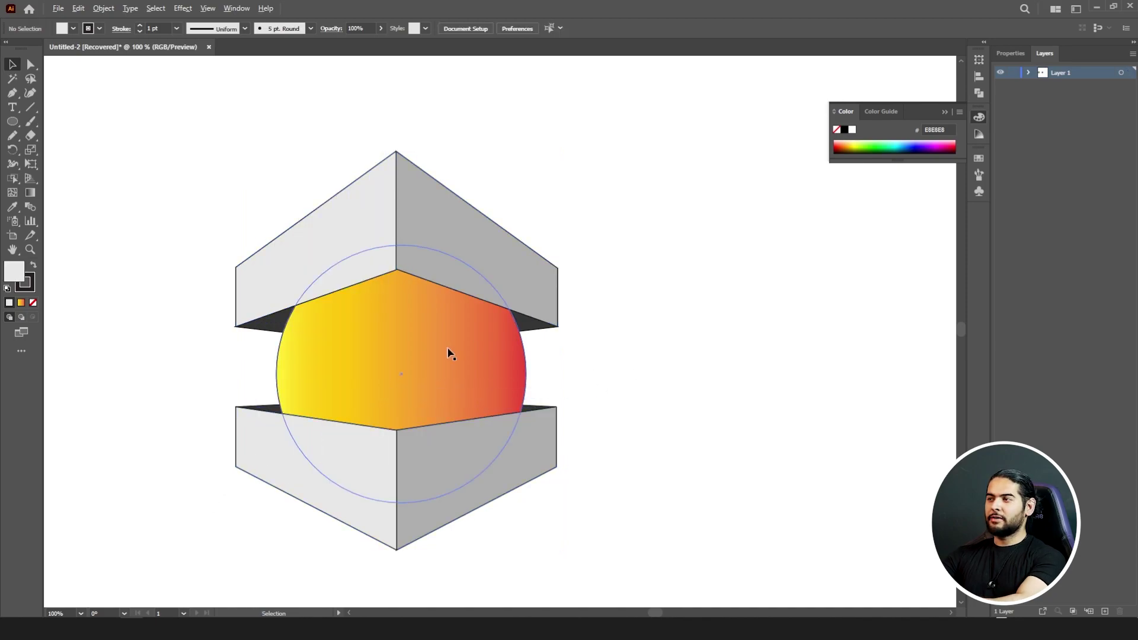
pyautogui.scroll(-1, 449, 353)
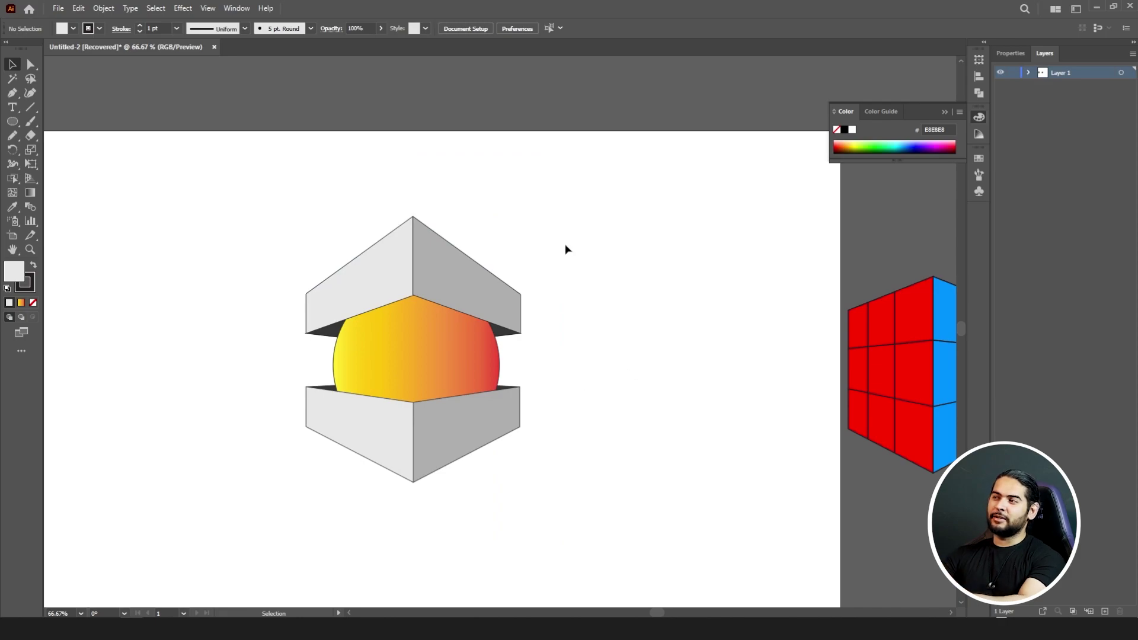
pyautogui.moveTo(569, 234); pyautogui.dragTo(285, 430)
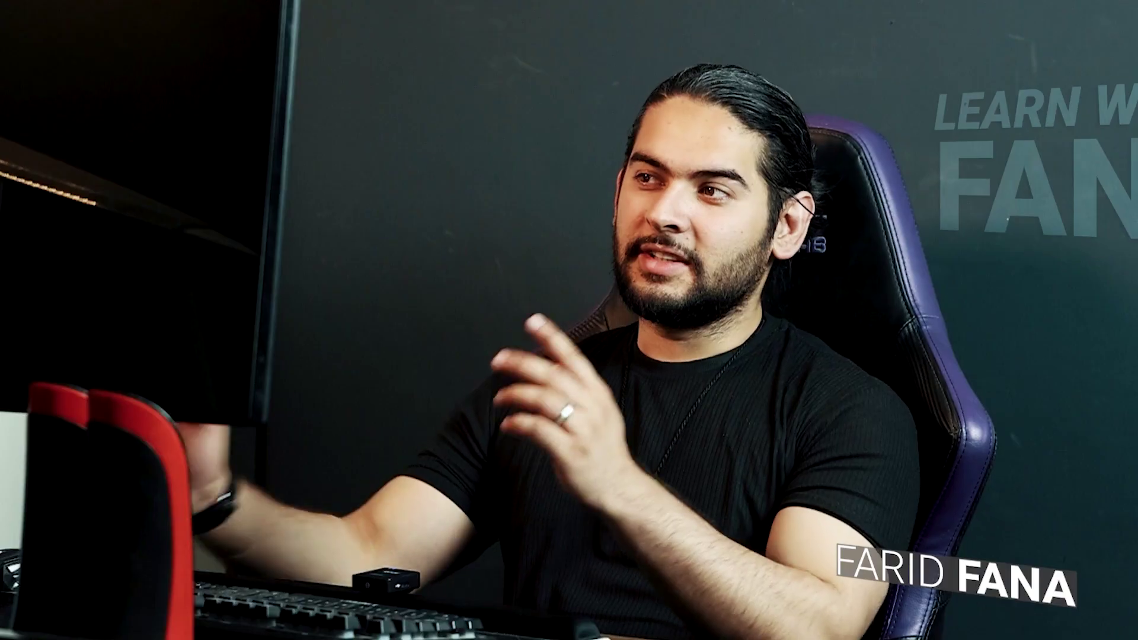